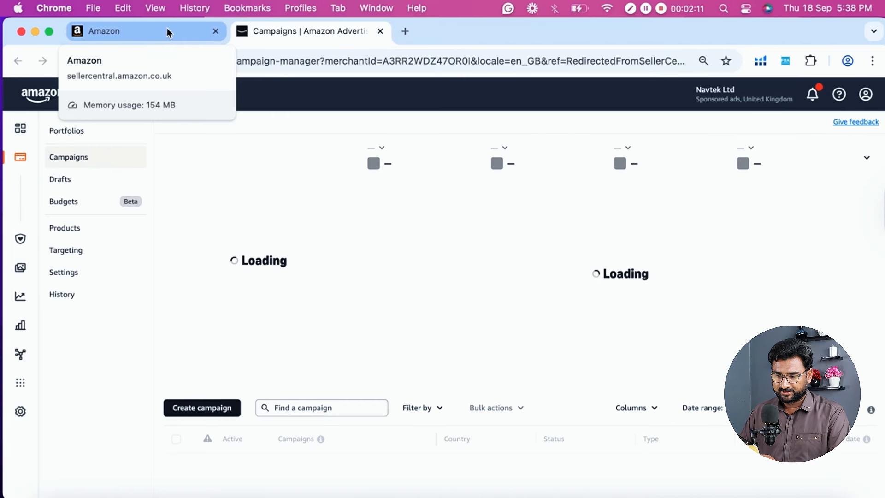
# - View the Seller Central home dashboard with its navigation menu closed, and return to the advertising Campaigns page
pyautogui.click(166, 30)
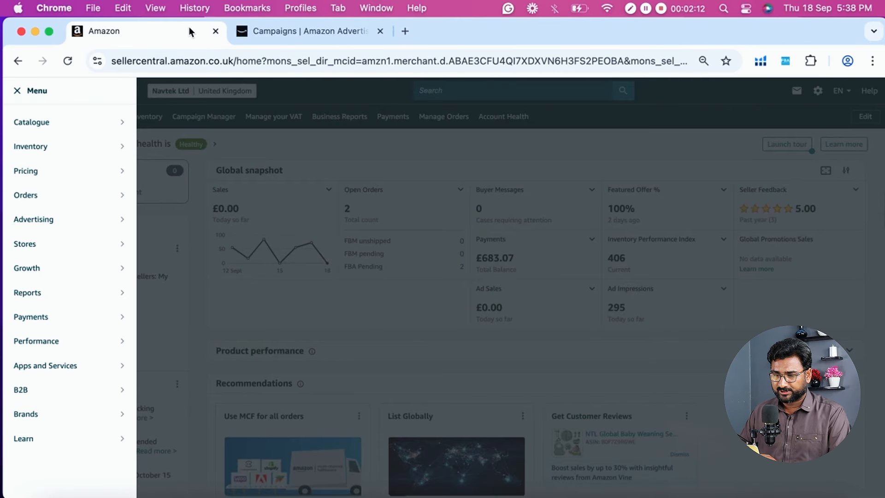
pyautogui.click(295, 98)
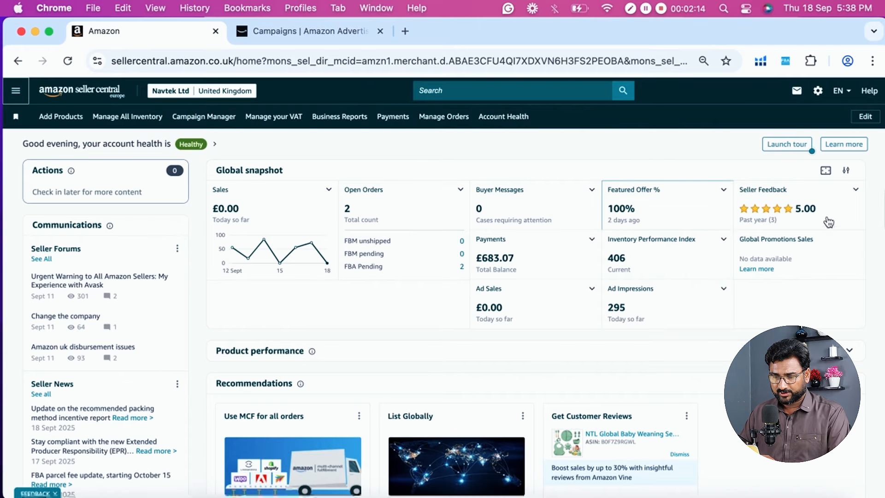
pyautogui.click(316, 37)
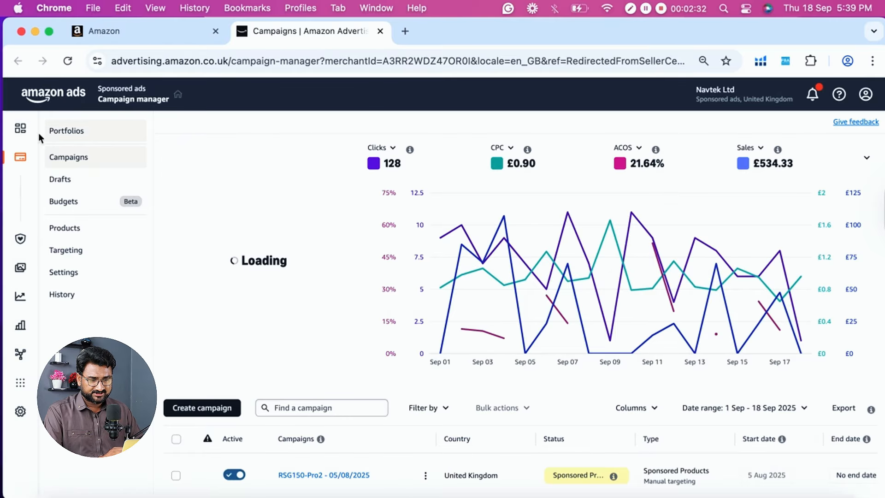
# - Expand Tools and resources in the campaign manager navigation to view its link back to Seller Central
pyautogui.moveTo(21, 135)
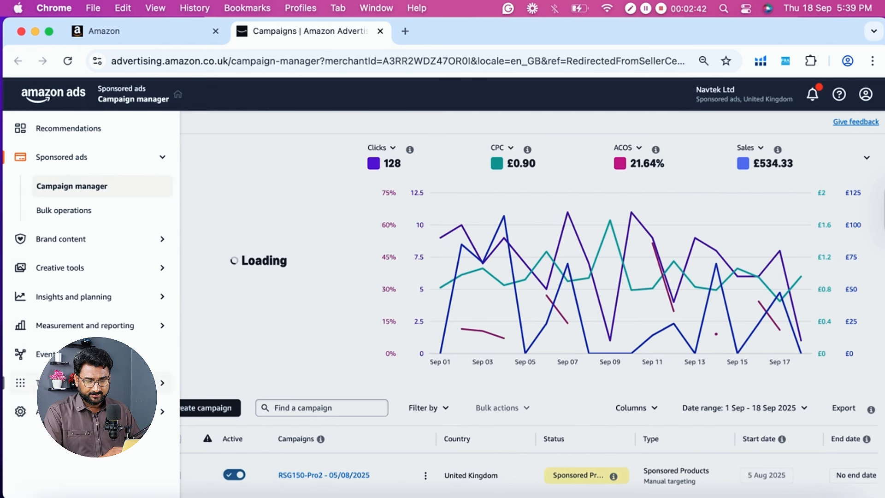
pyautogui.click(92, 383)
pyautogui.scroll(-1, 92, 383)
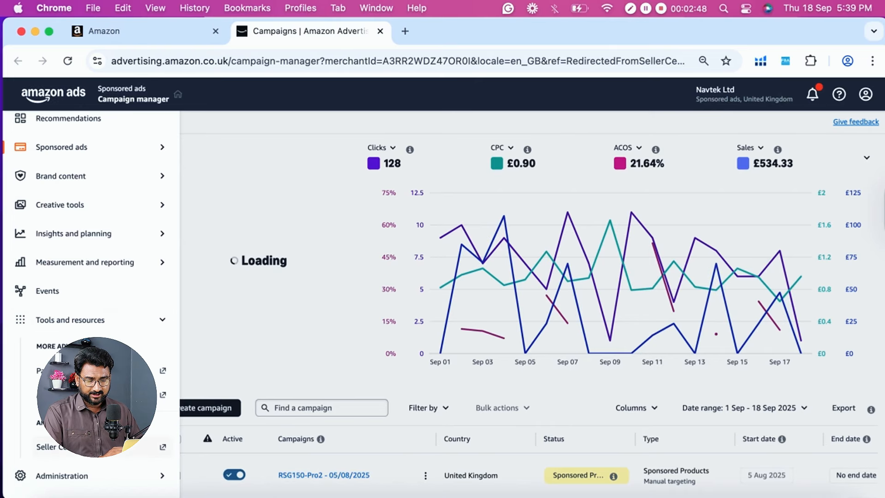
pyautogui.click(92, 454)
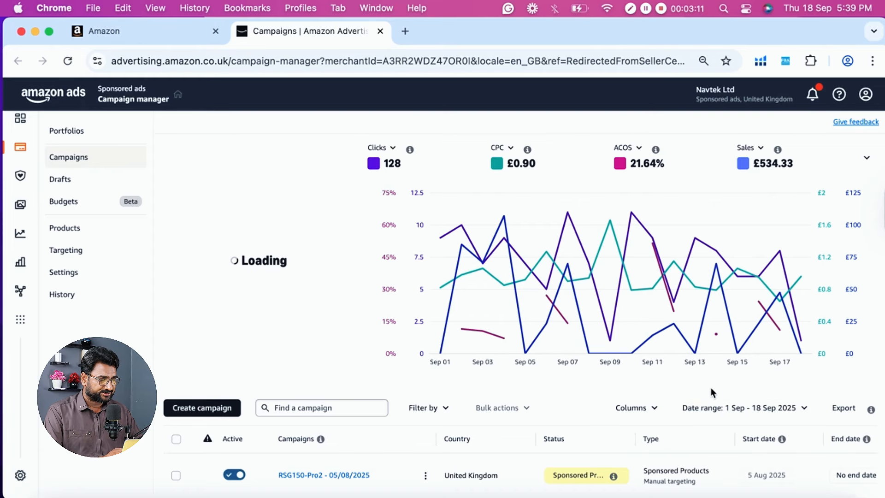
# - Set the campaign date range to Yesterday
pyautogui.click(766, 415)
pyautogui.scroll(-1, 613, 397)
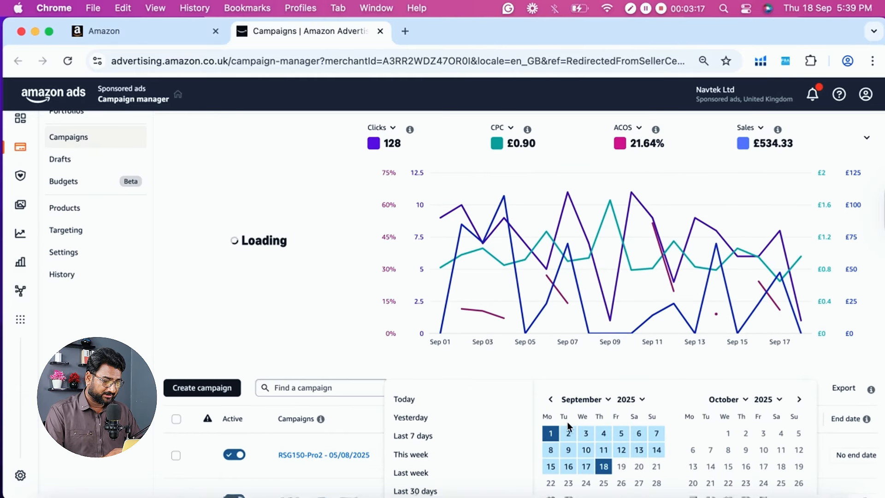
pyautogui.scroll(-5, 485, 388)
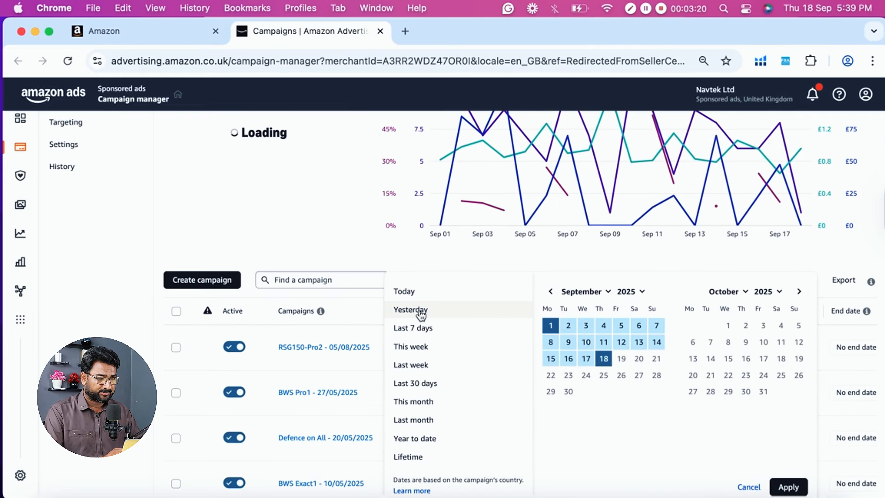
pyautogui.click(420, 312)
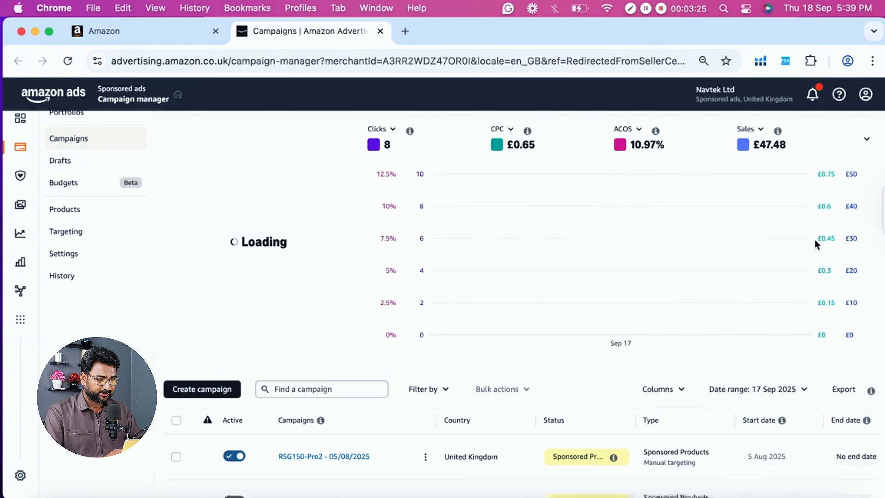
# - Set the campaign date range to 1 Sep - 18 Sep 2025 and apply it
pyautogui.click(730, 393)
pyautogui.click(558, 435)
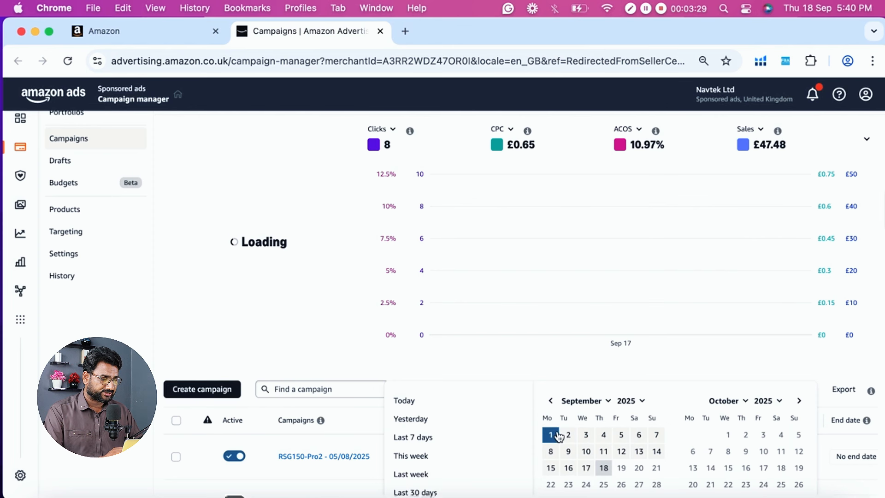
pyautogui.click(604, 468)
pyautogui.scroll(-3, 612, 474)
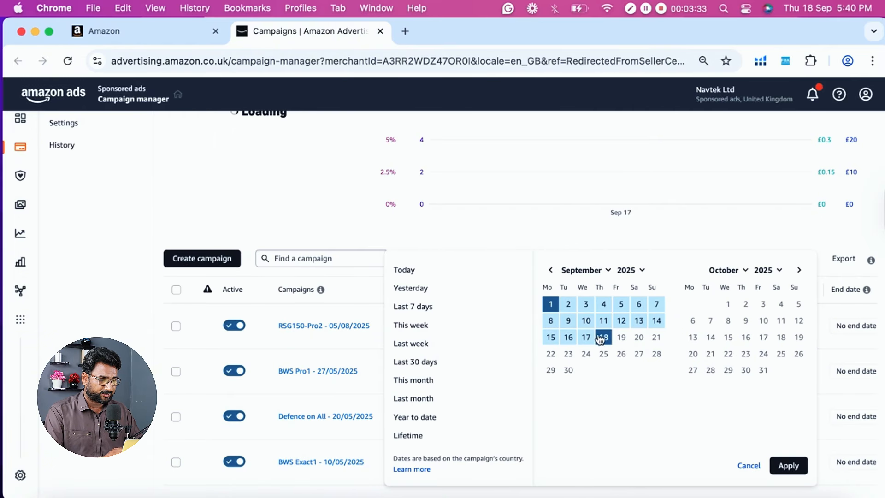
pyautogui.click(551, 305)
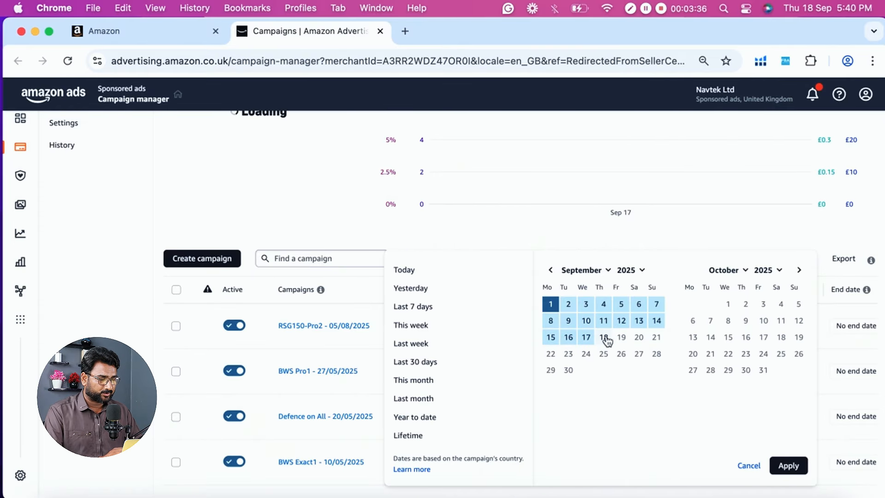
pyautogui.click(788, 466)
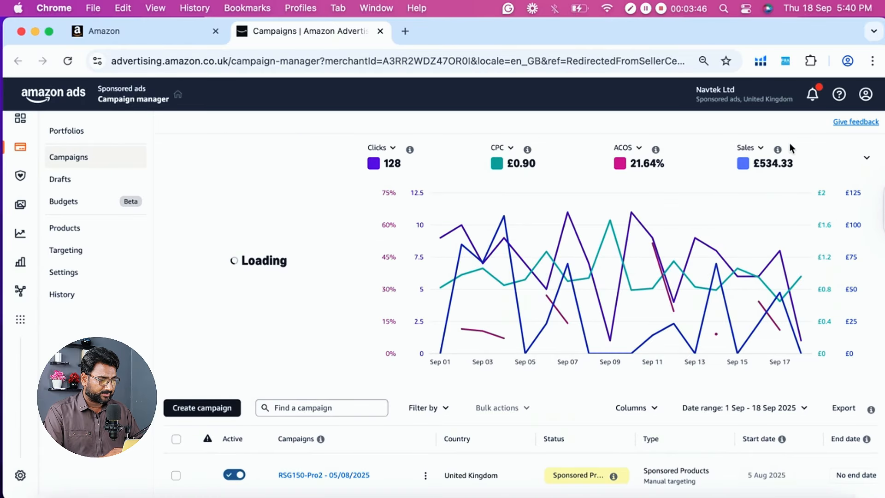
# - Change the Sales metric in the campaign performance chart to Spend
pyautogui.moveTo(761, 154)
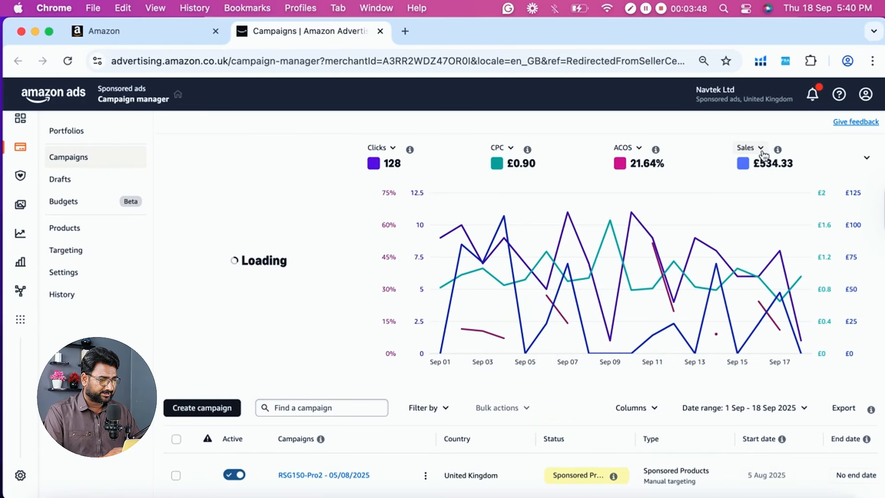
pyautogui.click(761, 150)
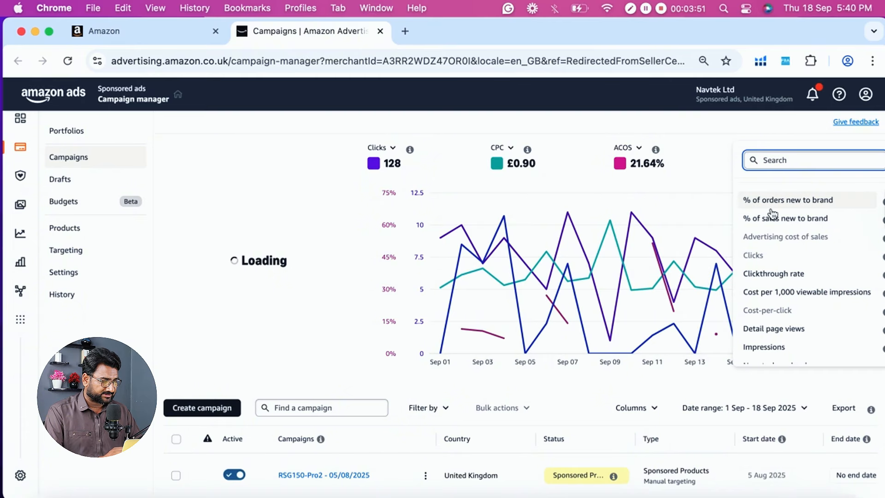
pyautogui.scroll(-1, 772, 214)
pyautogui.scroll(-1, 774, 214)
pyautogui.scroll(-4, 781, 263)
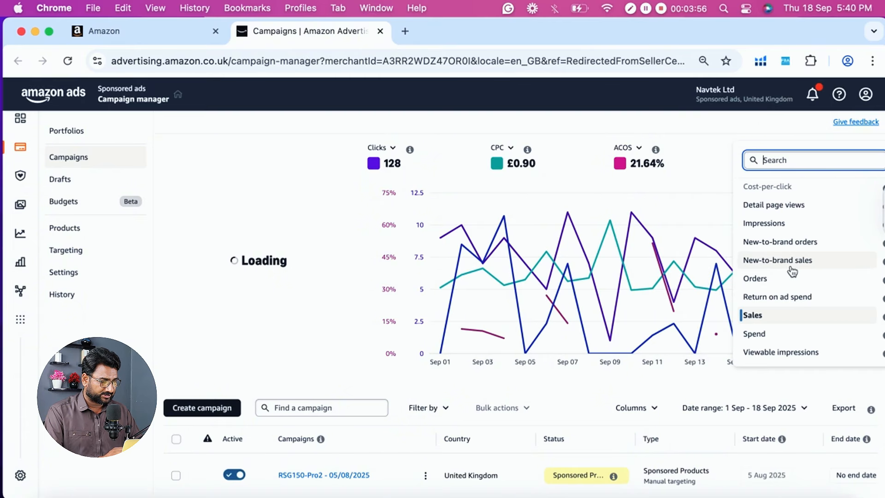
pyautogui.click(757, 334)
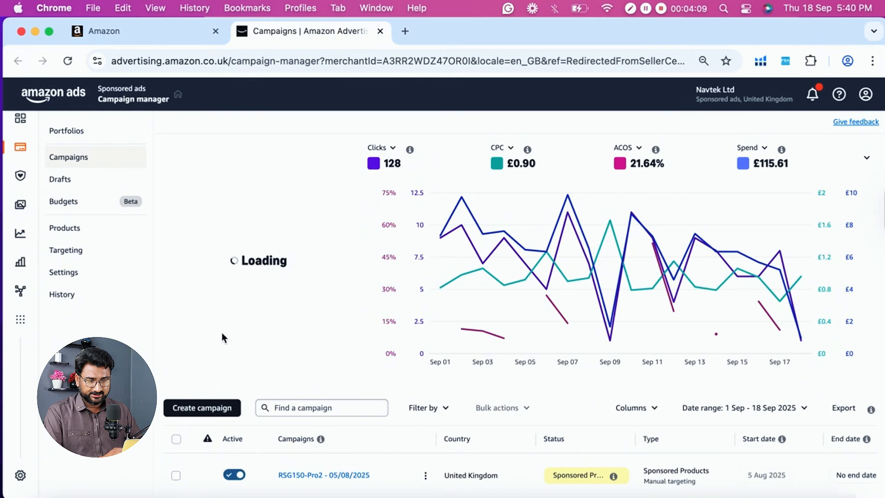
# - Open the Portfolios page and examine its performance metrics, chart and the status, budget and spend columns of the portfolio table
pyautogui.click(70, 137)
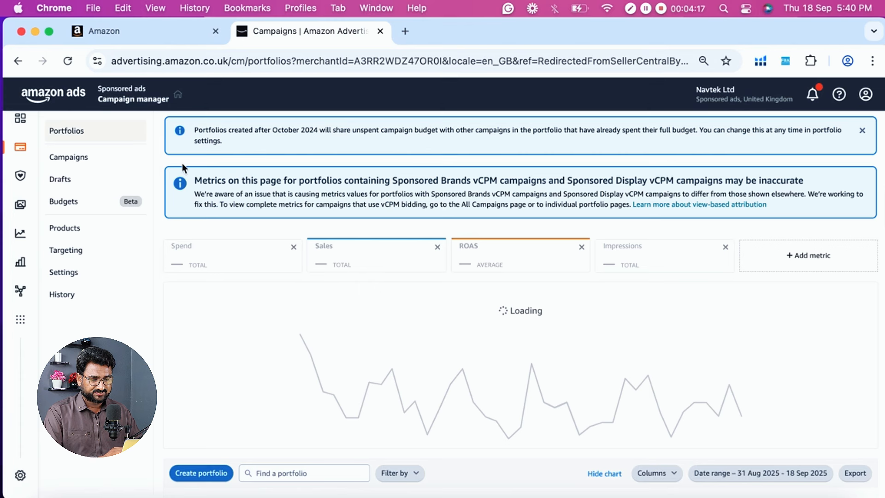
pyautogui.scroll(-5, 239, 205)
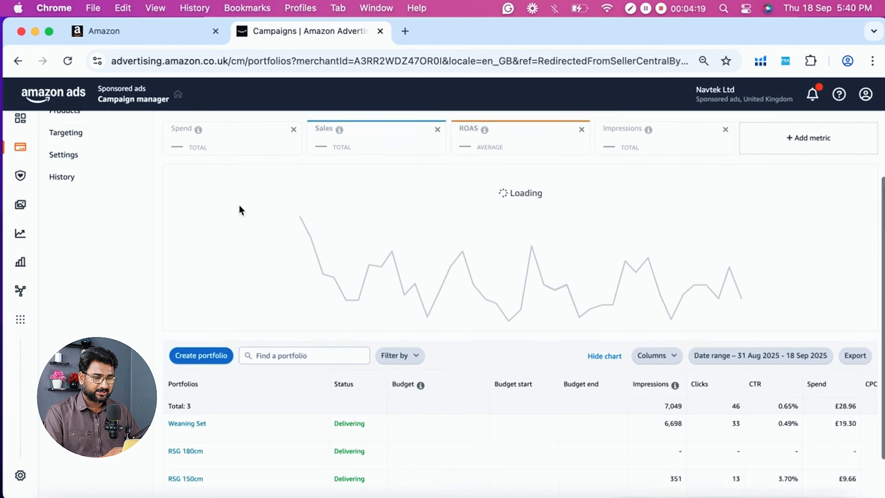
pyautogui.scroll(-2, 239, 206)
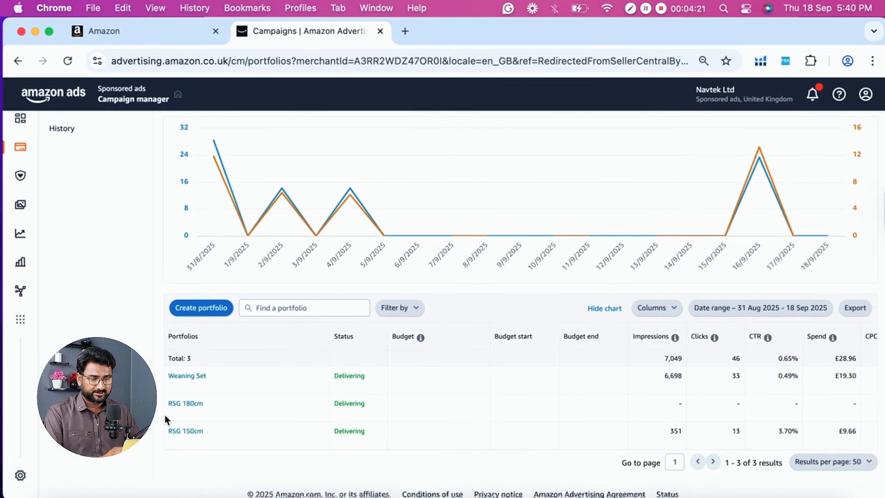
pyautogui.scroll(5, 164, 414)
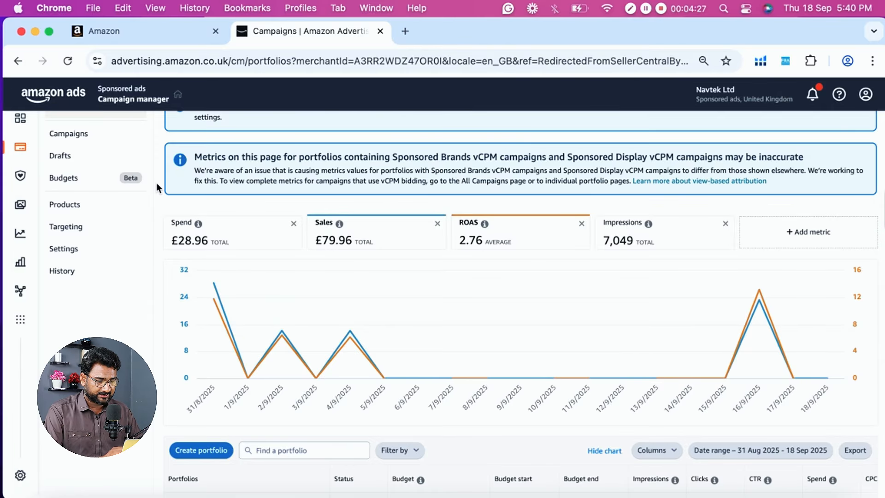
pyautogui.scroll(-5, 156, 184)
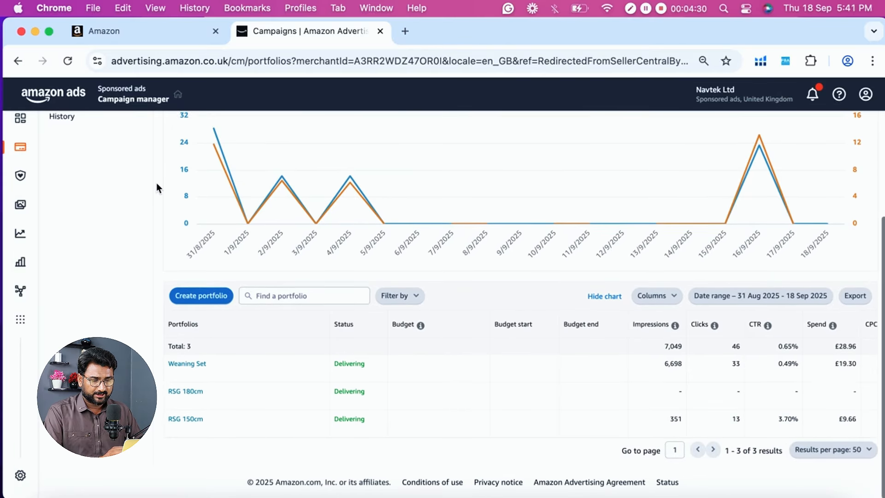
pyautogui.scroll(5, 154, 278)
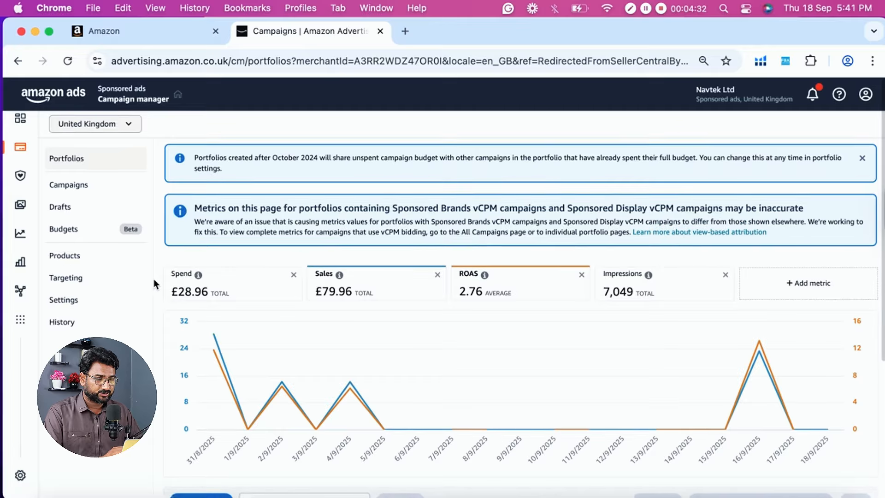
pyautogui.scroll(-5, 153, 278)
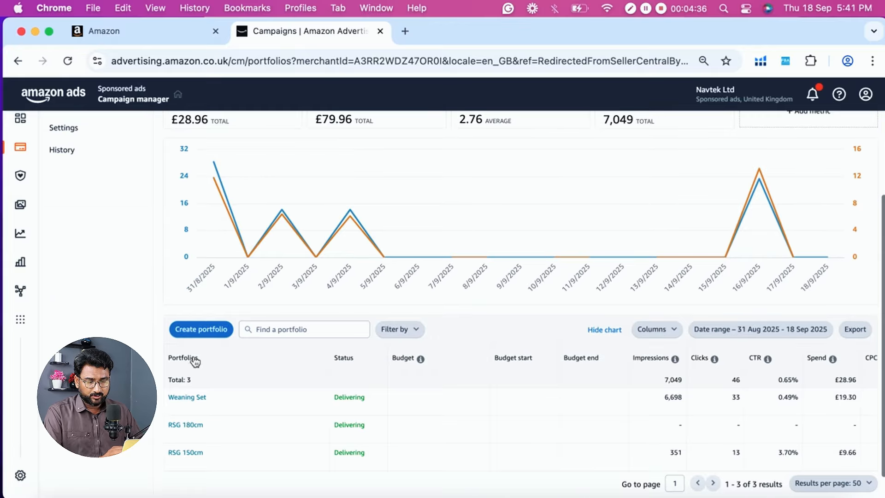
pyautogui.scroll(2, 195, 362)
pyautogui.scroll(-3, 198, 383)
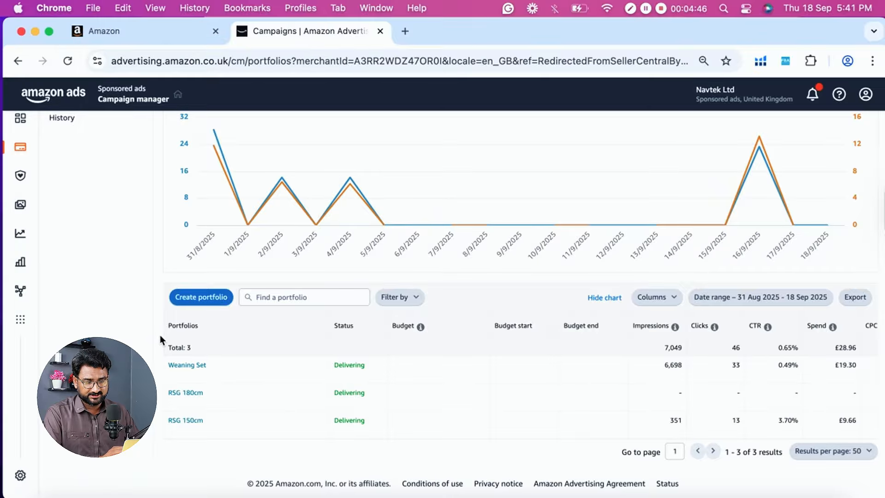
pyautogui.scroll(2, 162, 340)
pyautogui.scroll(-1, 159, 334)
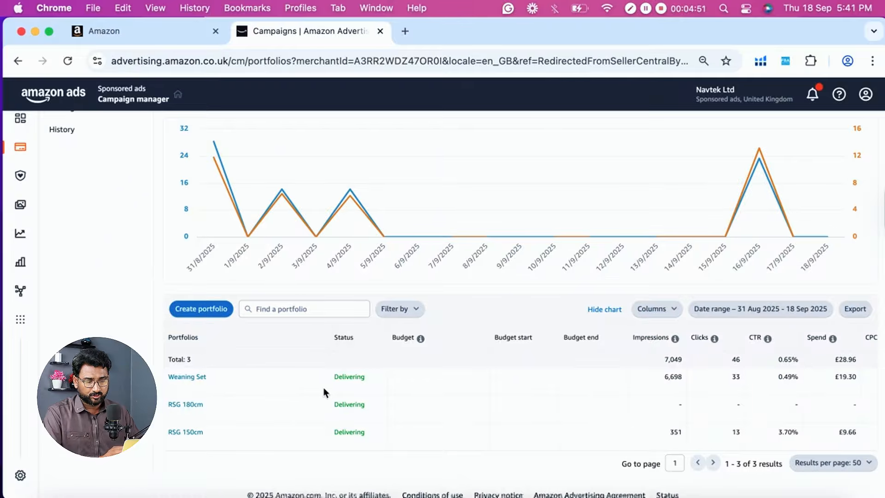
pyautogui.hscroll(3, 404, 400)
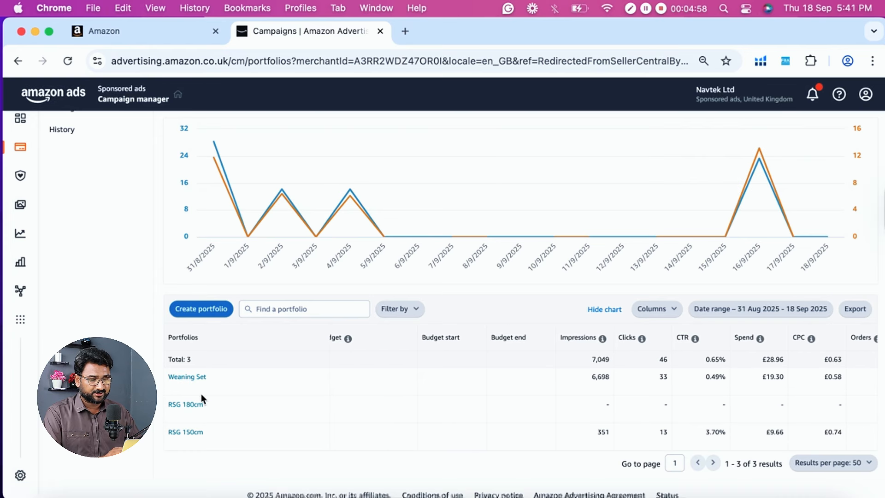
pyautogui.hscroll(-3, 201, 393)
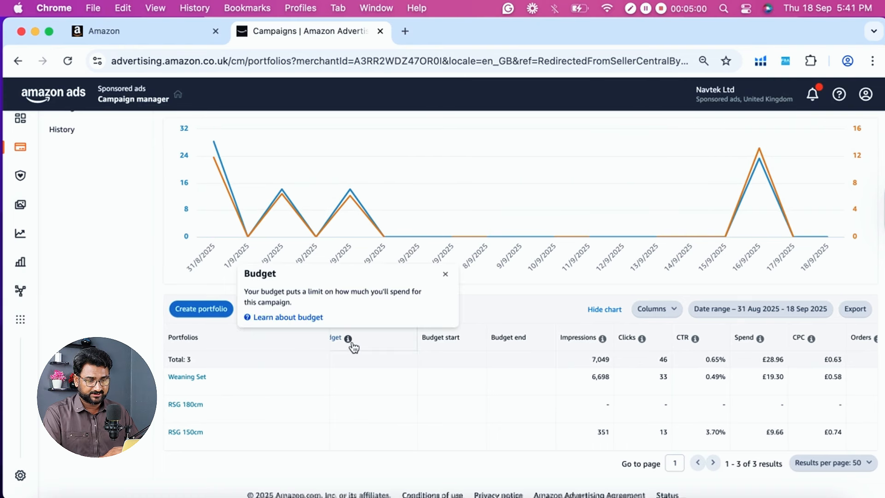
pyautogui.scroll(5, 351, 341)
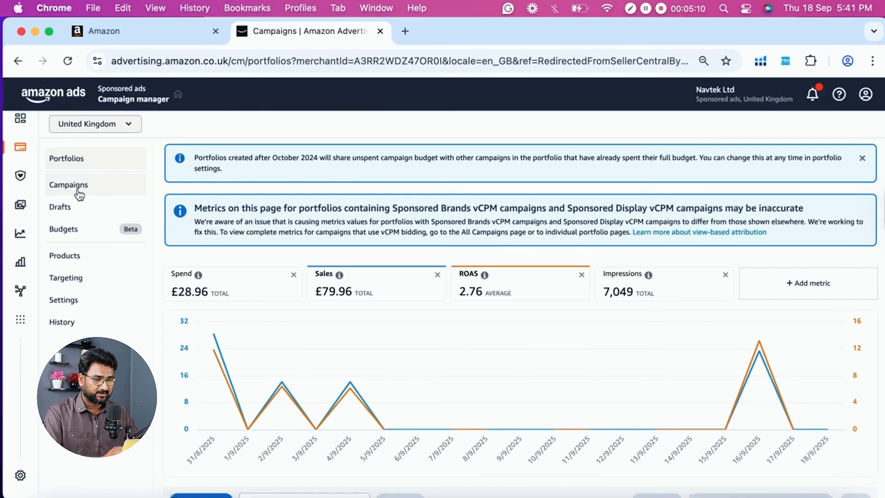
# - Return to the Campaigns page and review its performance chart and campaign list
pyautogui.click(80, 189)
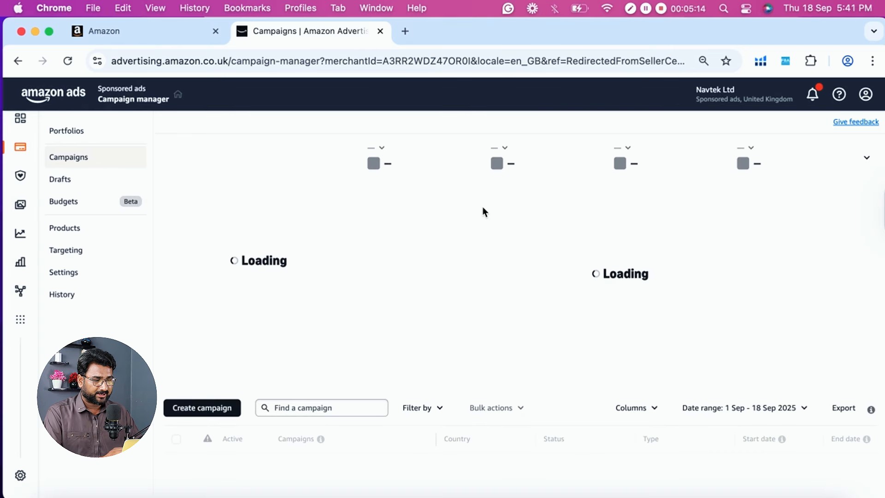
pyautogui.scroll(-1, 482, 212)
pyautogui.scroll(-1, 483, 212)
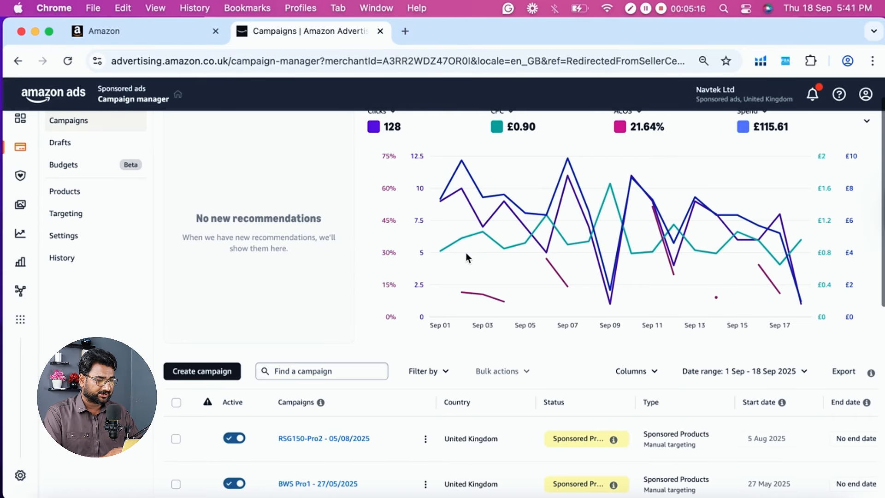
pyautogui.scroll(2, 467, 256)
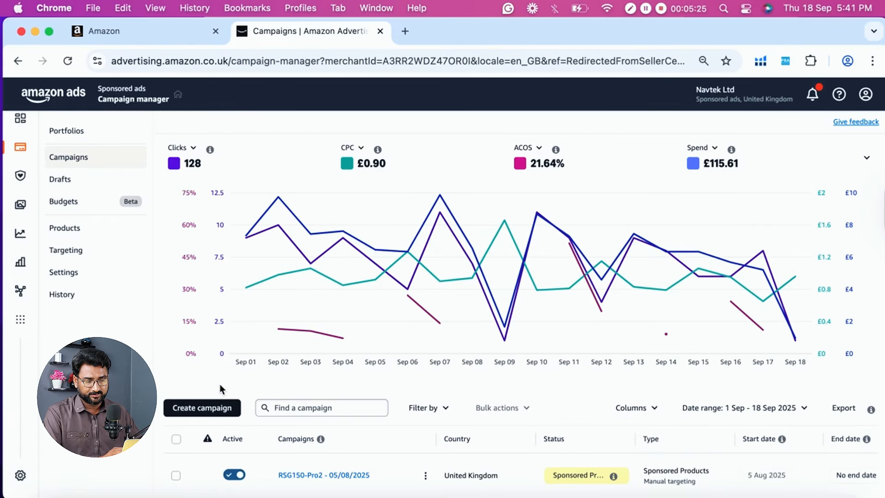
# - Start creating a new campaign and review the Sponsored Products, Sponsored Brands, and Sponsored Display and TV campaign types
pyautogui.click(214, 413)
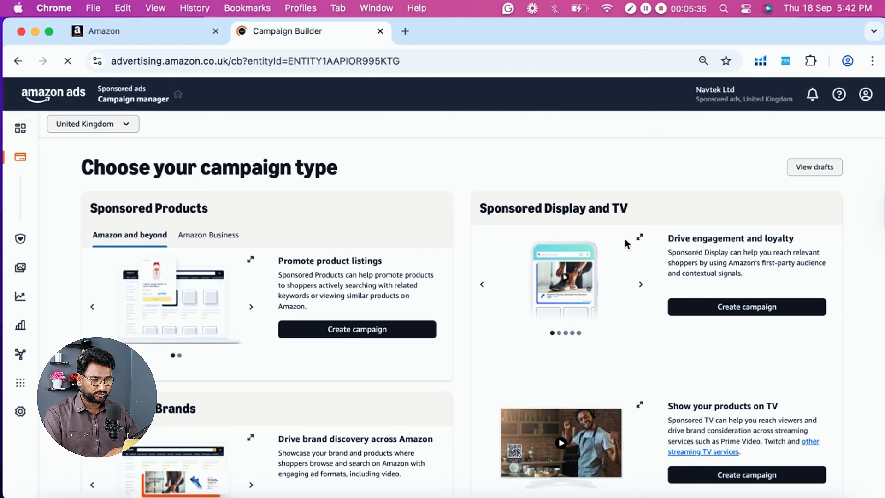
pyautogui.scroll(-2, 625, 240)
pyautogui.scroll(1, 625, 239)
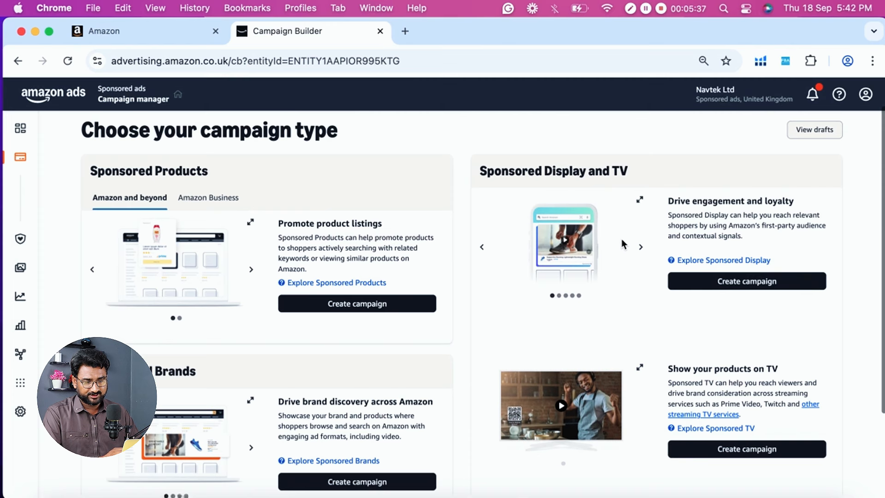
pyautogui.scroll(-1, 115, 230)
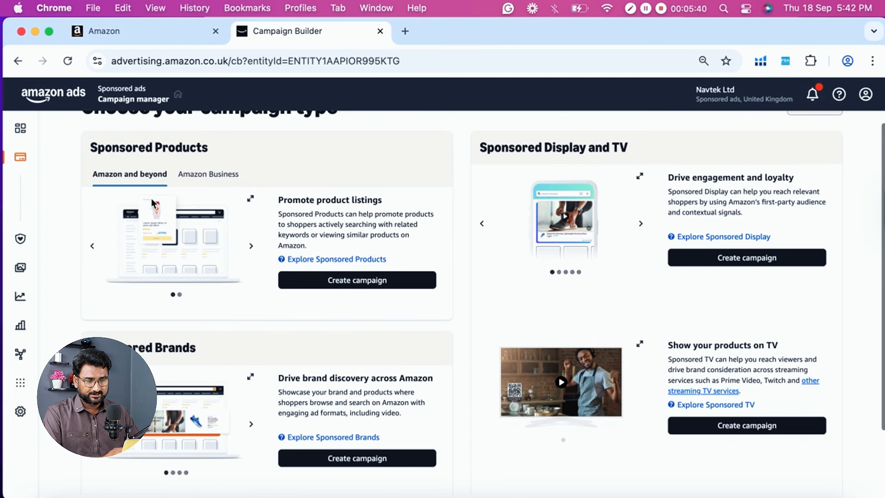
# - Open amazon.co.uk in a new browser tab
pyautogui.scroll(1, 195, 195)
pyautogui.scroll(-2, 168, 183)
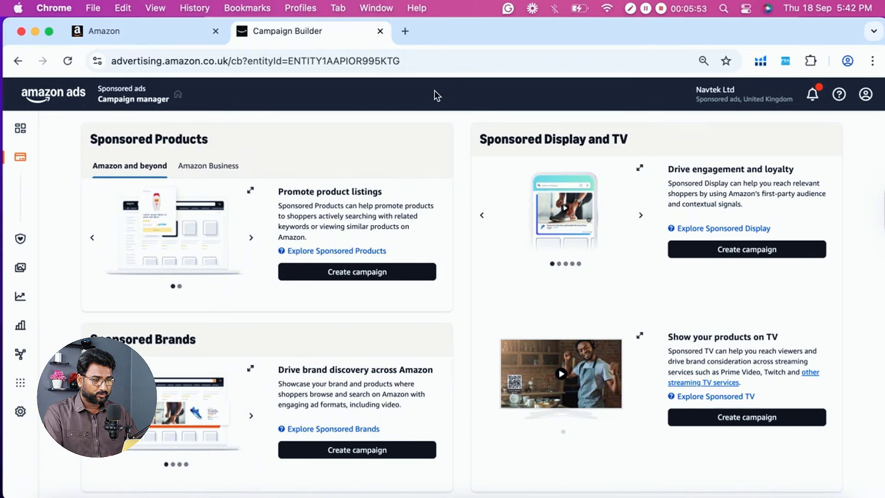
pyautogui.click(406, 33)
pyautogui.write('amazon.co.uk')
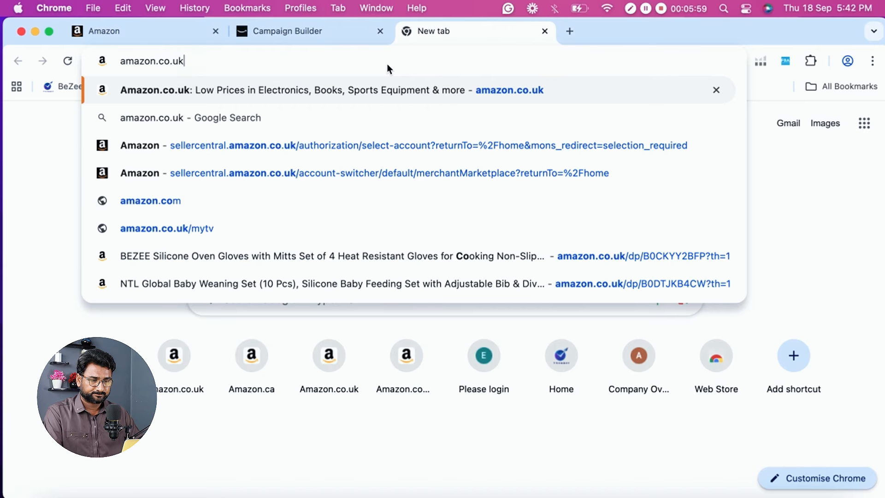
pyautogui.press('Return')
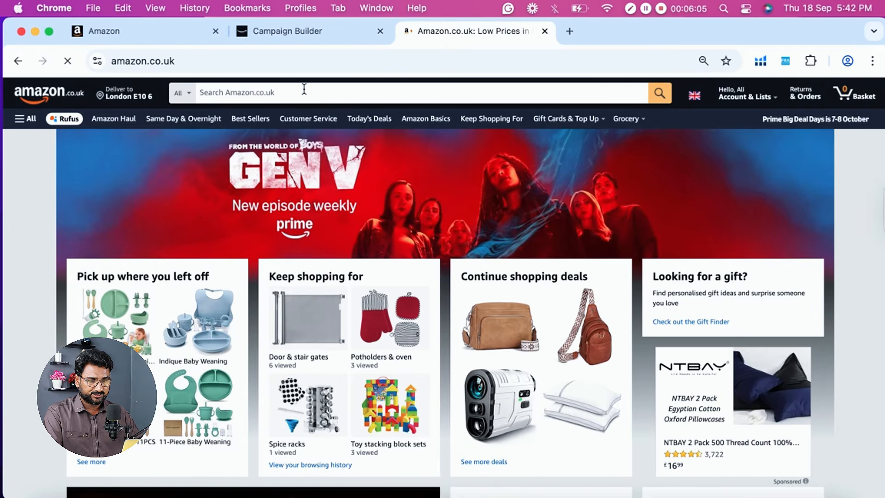
# - Search Amazon.co.uk for garlic press
pyautogui.click(260, 92)
pyautogui.write('ga')
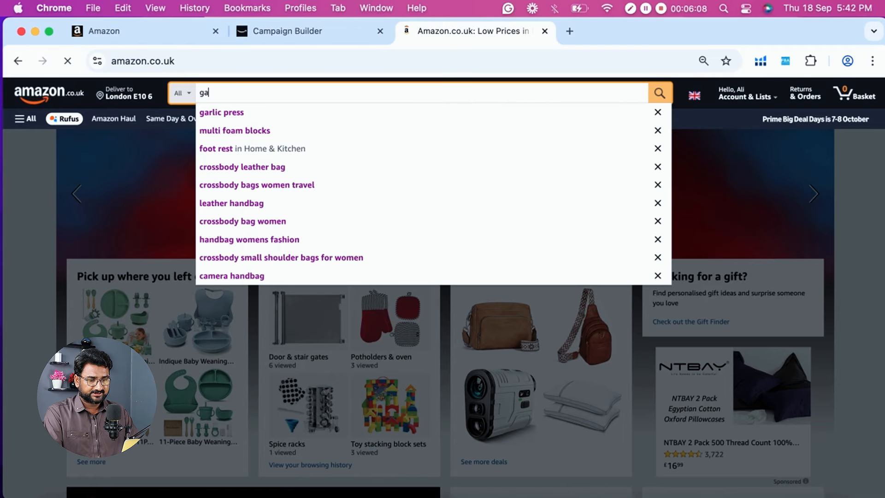
pyautogui.write('lri')
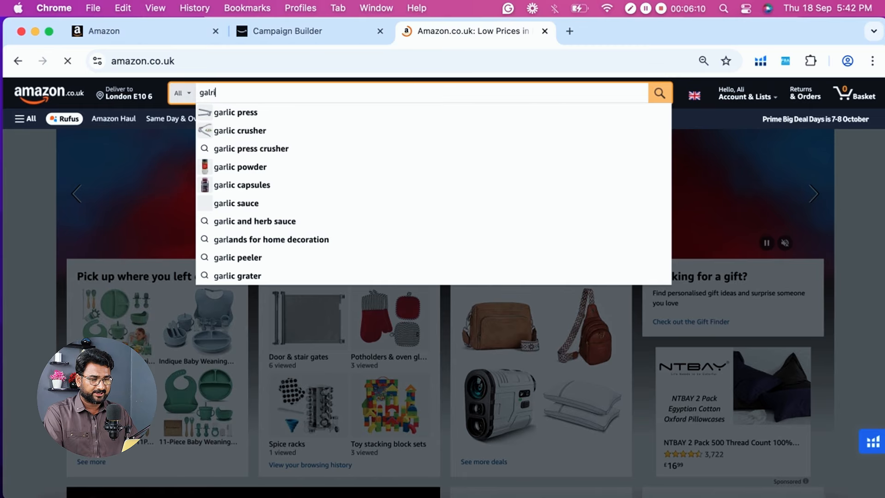
pyautogui.write('c press')
pyautogui.press('Return')
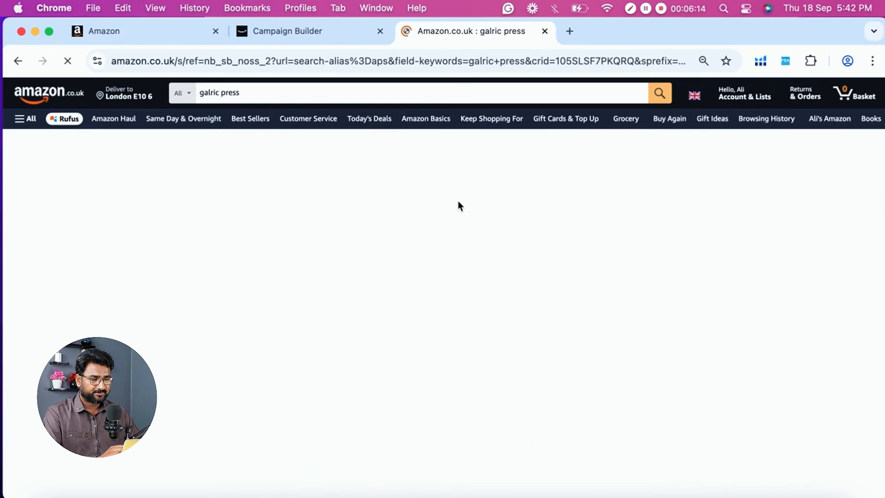
# - Examine the sponsored brand banner above the garlic press results and the first row of listings
pyautogui.scroll(-2, 459, 207)
pyautogui.scroll(-2, 459, 207)
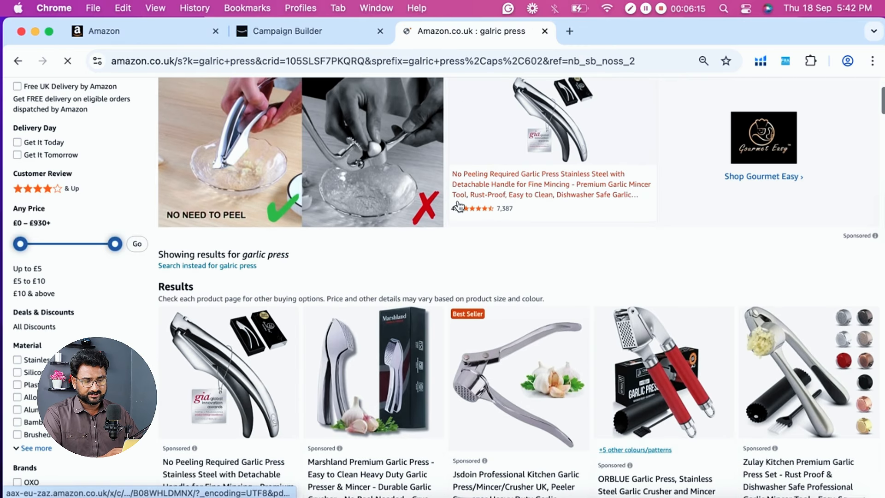
pyautogui.scroll(3, 460, 207)
pyautogui.scroll(-3, 381, 213)
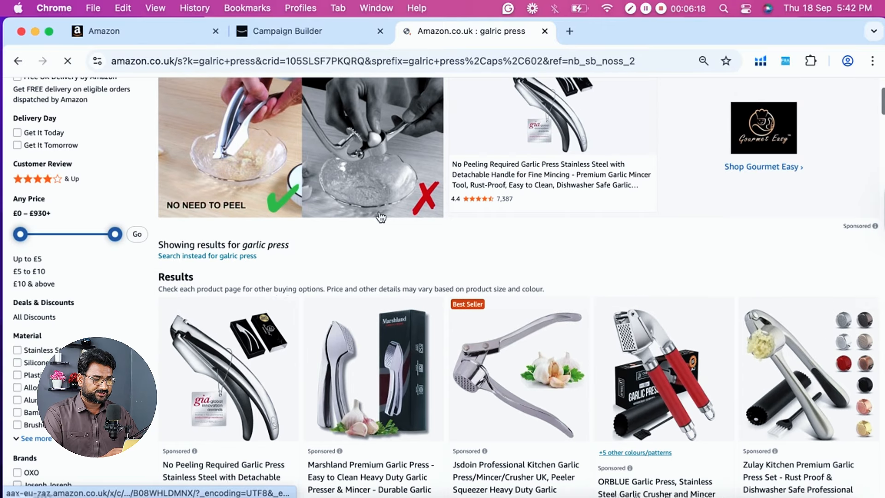
pyautogui.scroll(-2, 380, 213)
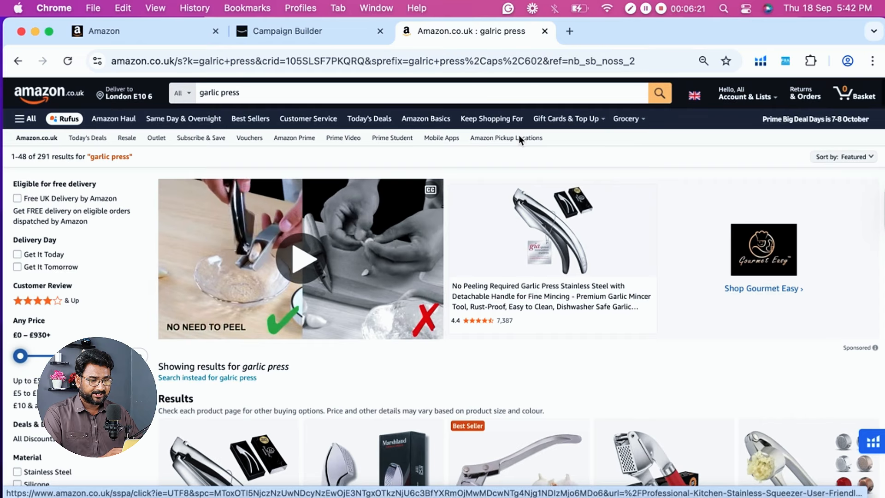
pyautogui.click(286, 92)
pyautogui.scroll(-3, 474, 313)
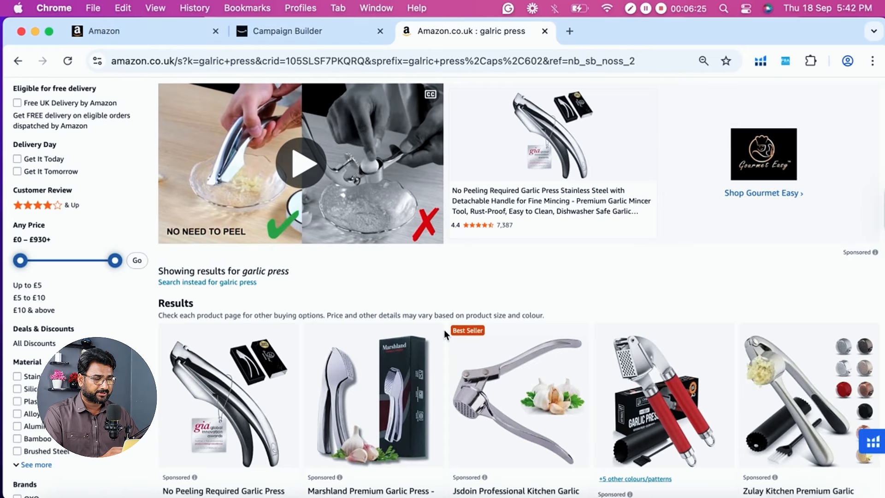
pyautogui.scroll(-2, 444, 330)
pyautogui.scroll(5, 676, 200)
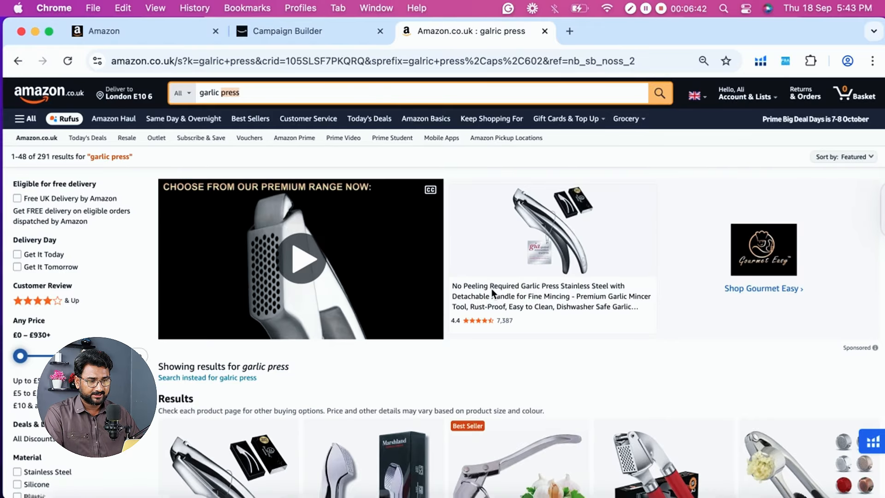
# - Compare the Gourmet Easy brand banner with the row of individual Sponsored product listings below it
pyautogui.click(322, 33)
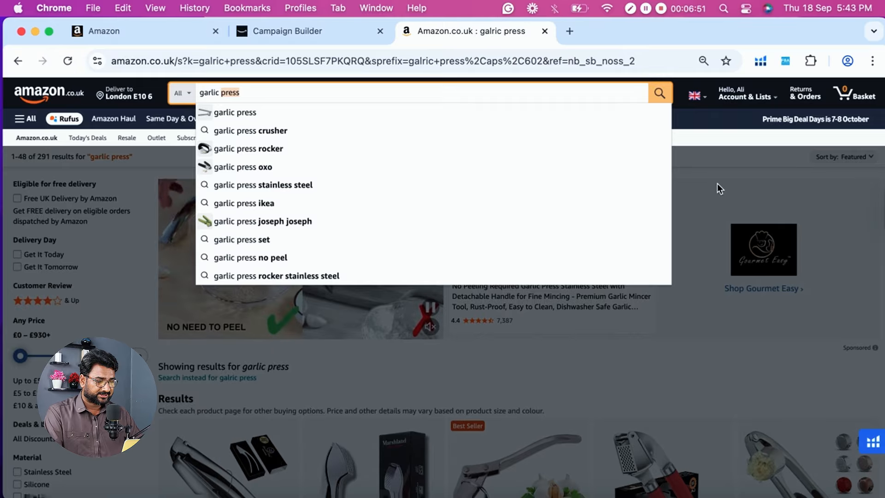
pyautogui.click(717, 184)
pyautogui.scroll(-6, 705, 193)
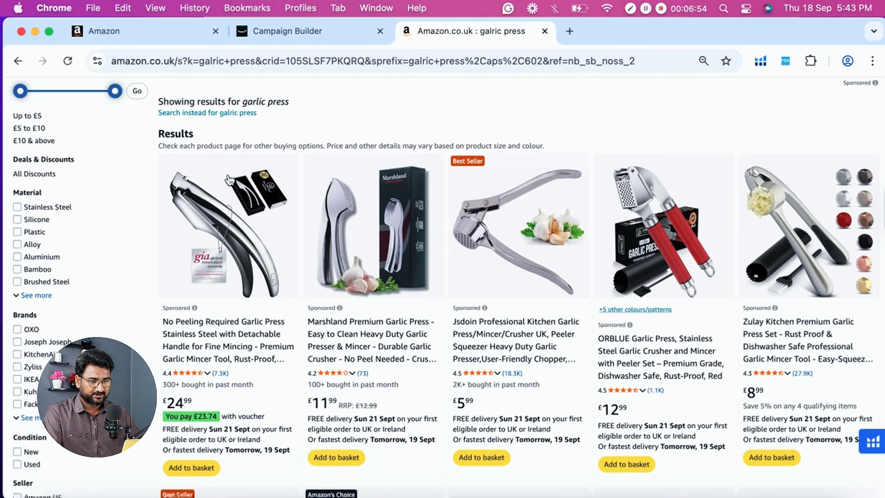
pyautogui.scroll(4, 395, 148)
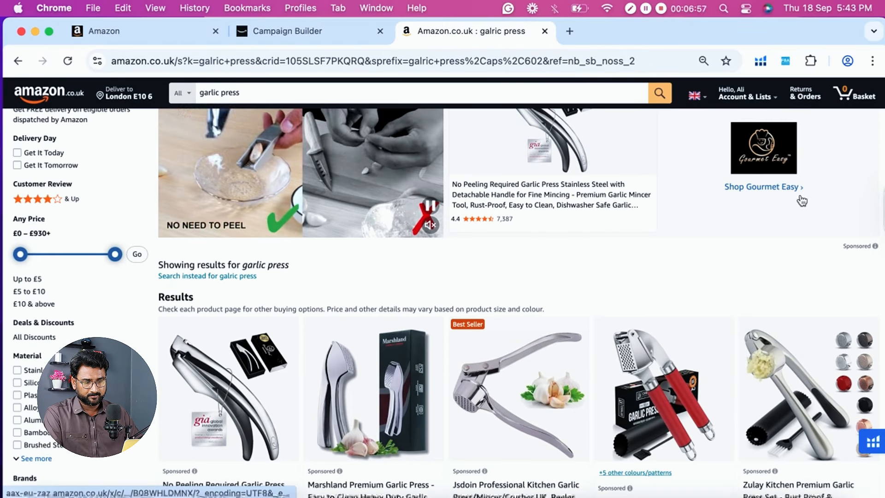
pyautogui.scroll(-4, 368, 207)
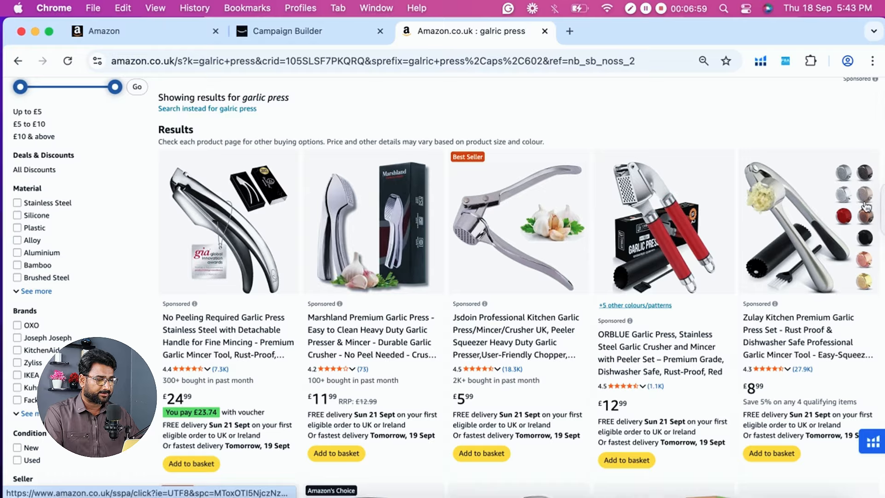
pyautogui.scroll(3, 175, 323)
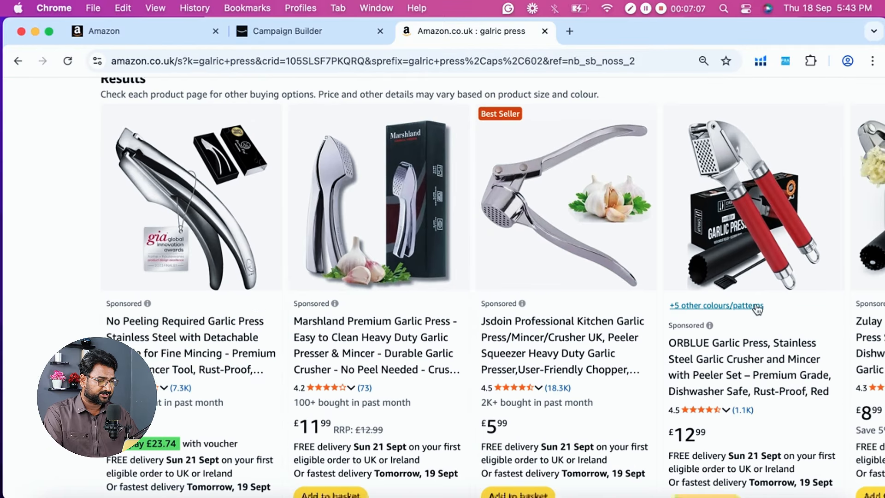
pyautogui.hscroll(4, 718, 325)
pyautogui.hscroll(-2, 614, 293)
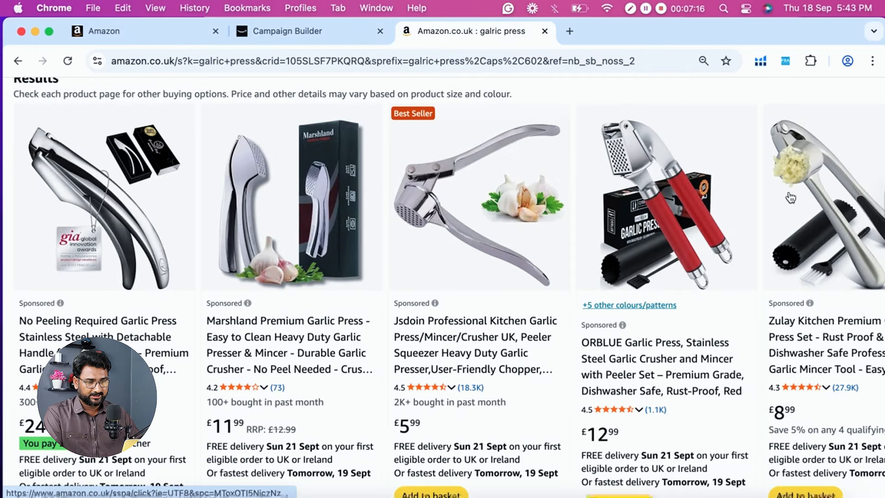
# - Check the campaign types in Campaign Builder and examine the sponsored video ad further down the garlic press results
pyautogui.click(277, 29)
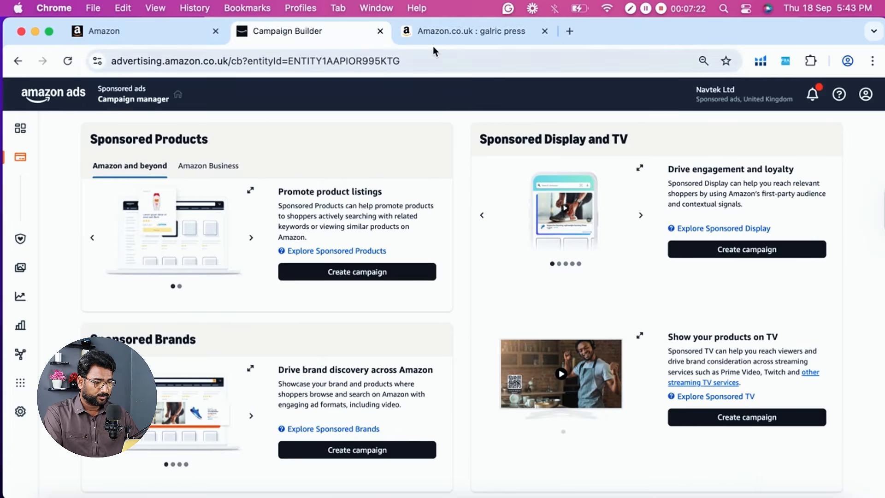
pyautogui.click(421, 32)
pyautogui.scroll(-7, 551, 202)
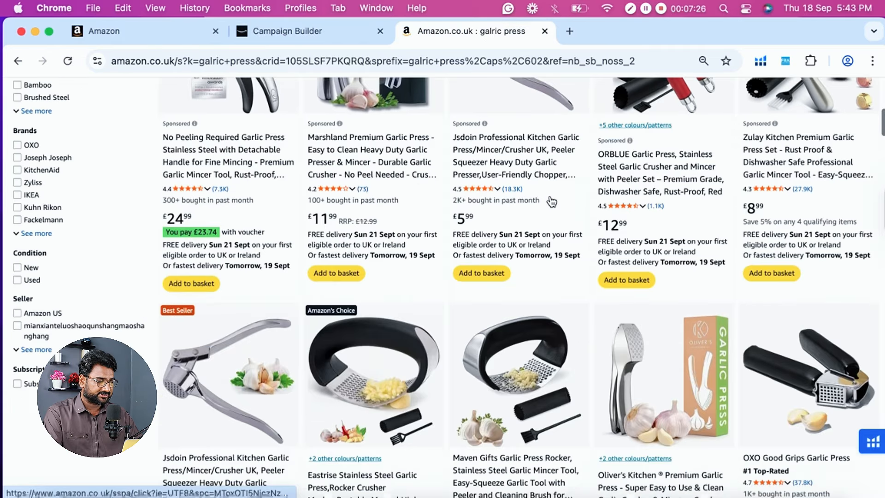
pyautogui.scroll(-8, 552, 201)
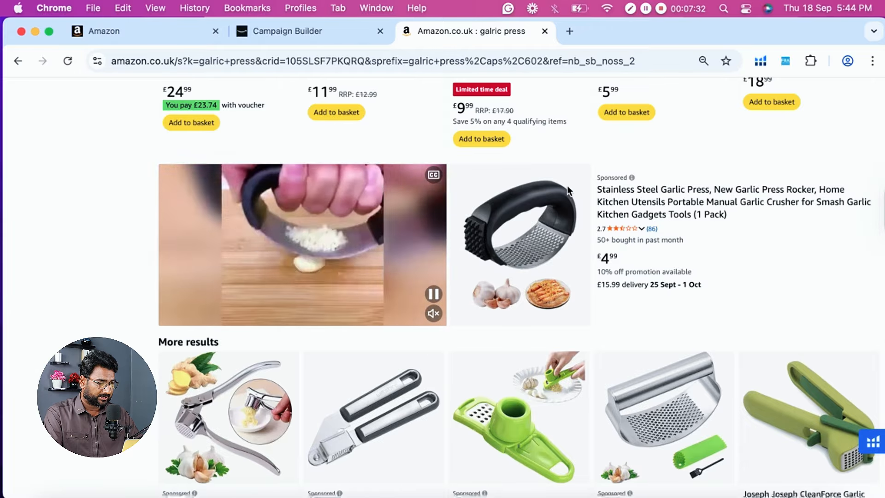
pyautogui.scroll(5, 638, 182)
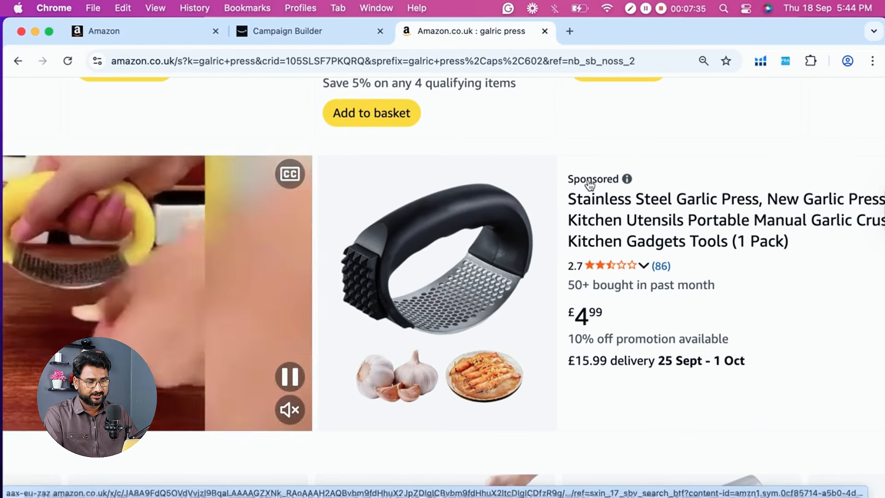
pyautogui.scroll(-5, 570, 217)
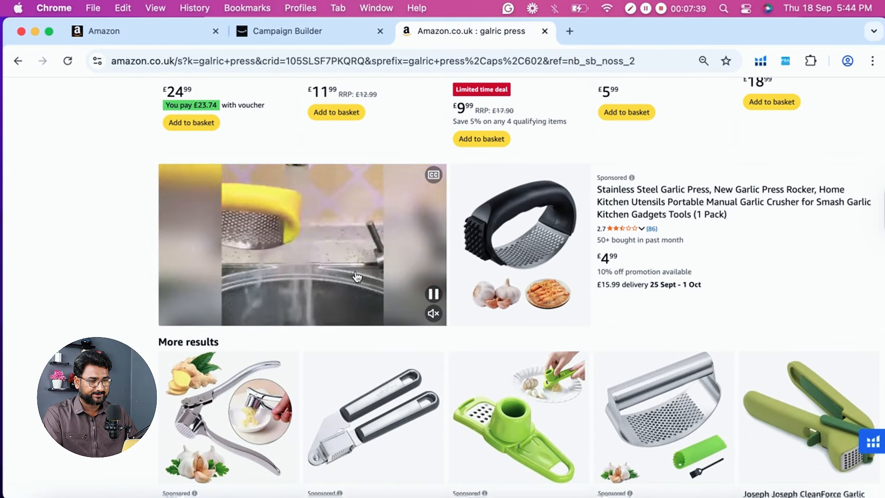
# - Compare the sponsored video ad in the garlic press results with the campaign types in Campaign Builder
pyautogui.click(310, 34)
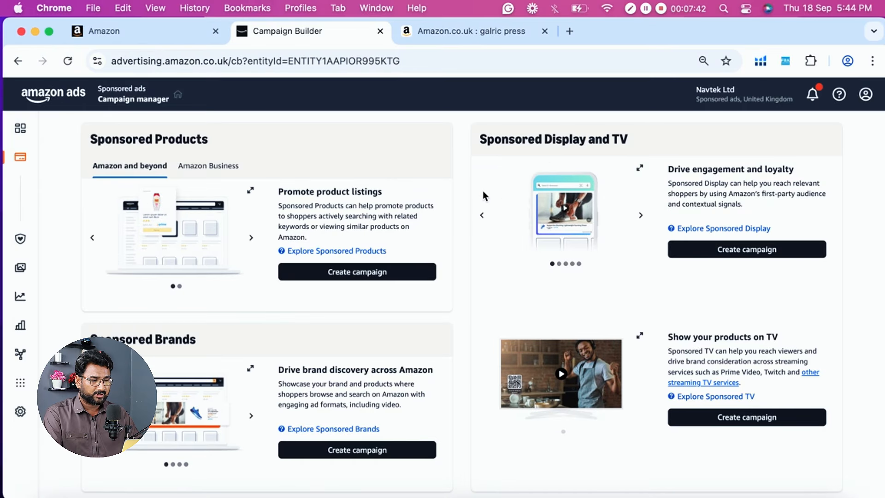
pyautogui.click(434, 30)
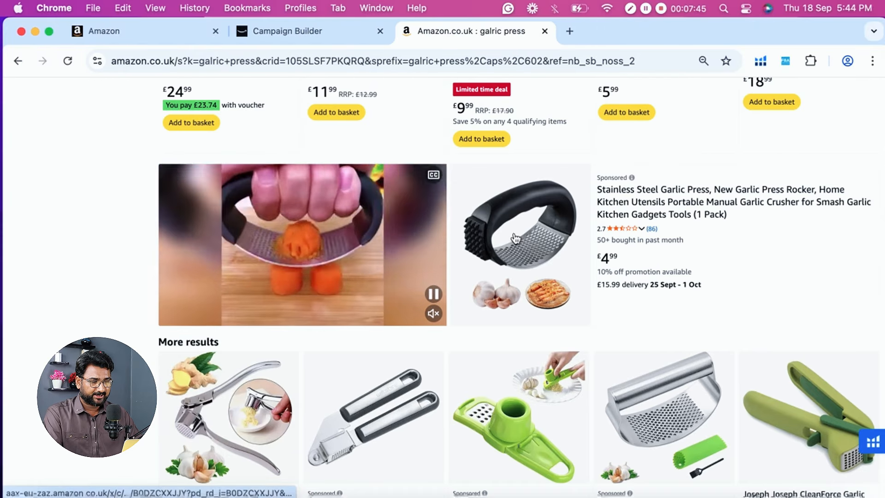
pyautogui.click(328, 34)
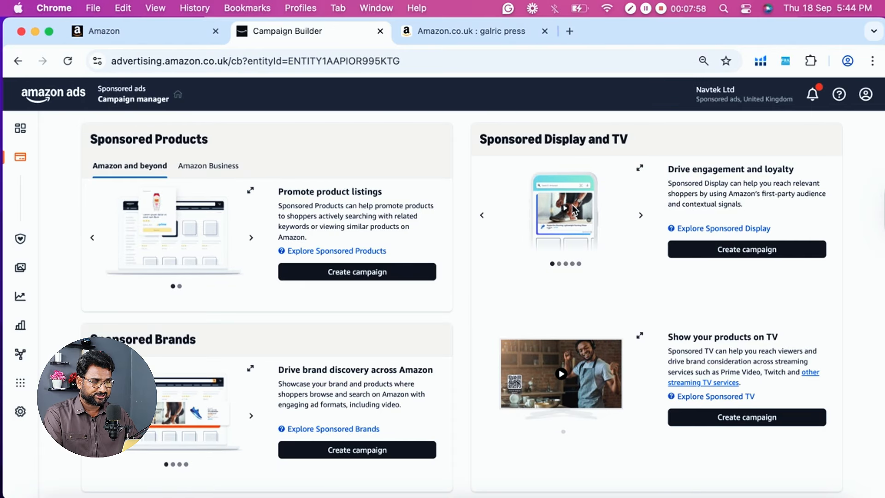
pyautogui.click(452, 23)
pyautogui.click(289, 40)
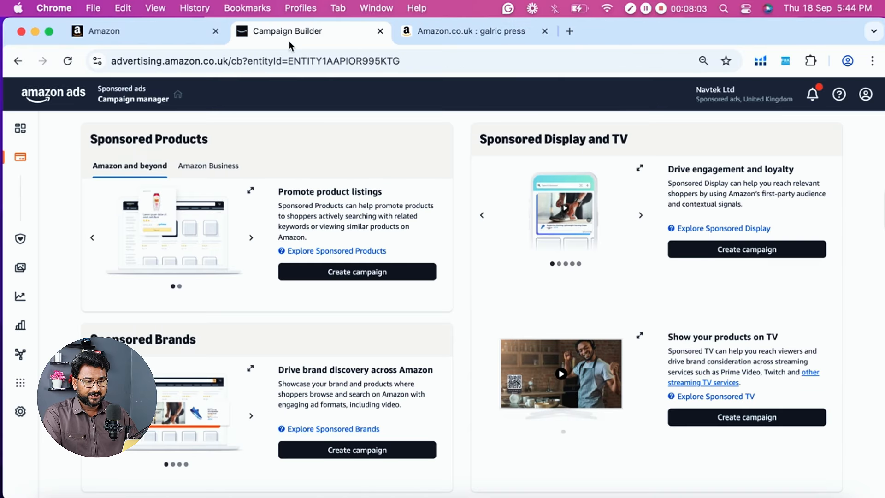
# - Review the campaign type options in Campaign Builder, highlighting the Sponsored Products heading
pyautogui.scroll(1, 333, 214)
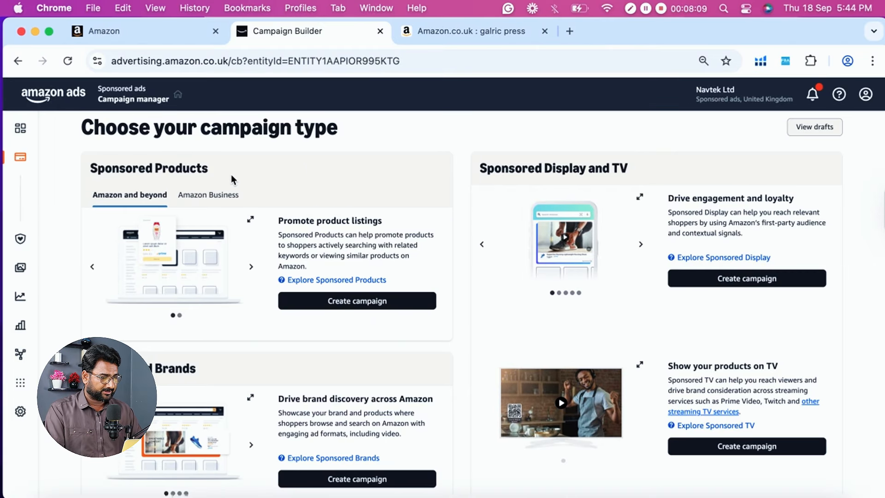
pyautogui.scroll(-1, 233, 179)
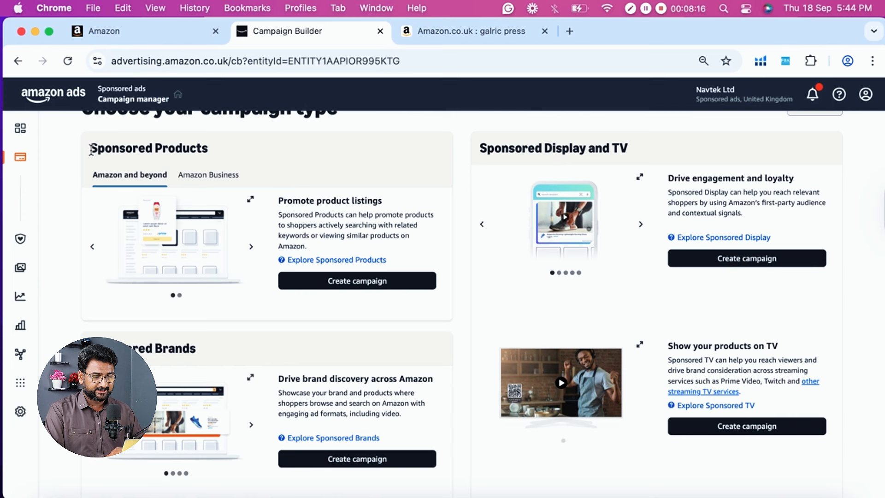
pyautogui.moveTo(91, 148); pyautogui.dragTo(199, 148)
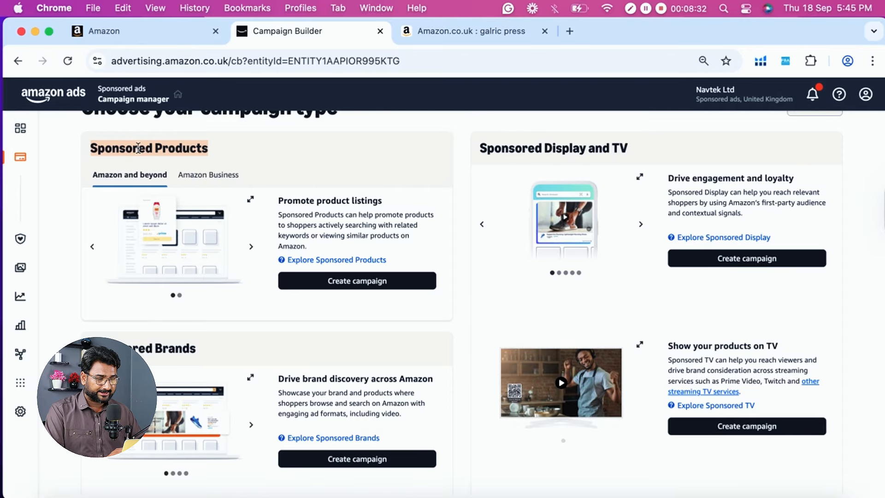
pyautogui.scroll(-2, 251, 148)
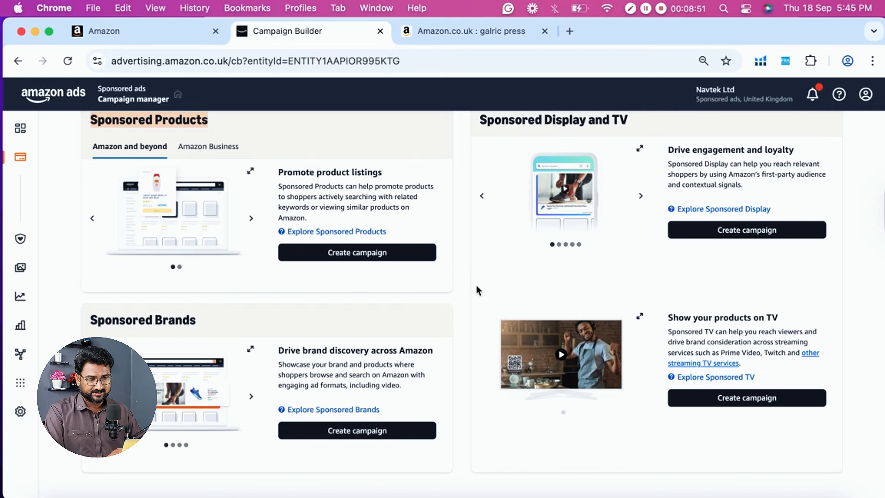
pyautogui.scroll(1, 250, 355)
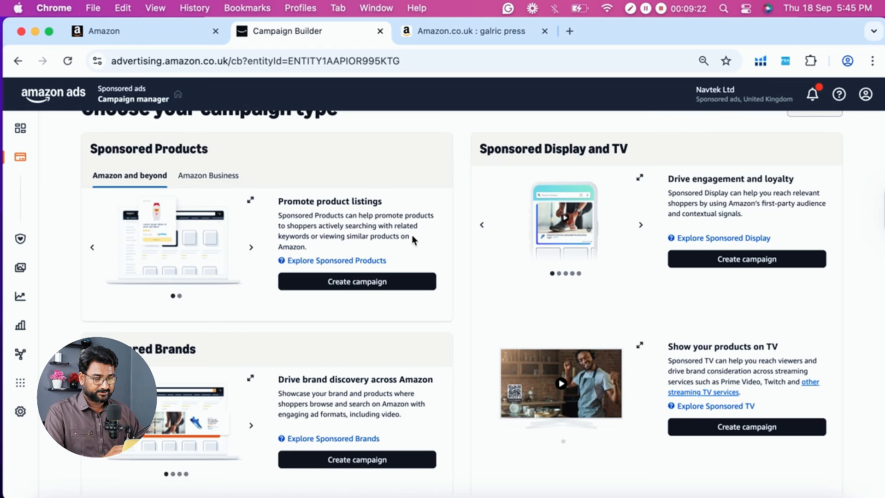
# - Start a Sponsored Products campaign and review the ad group name and Sites settings on the new campaign form
pyautogui.click(401, 283)
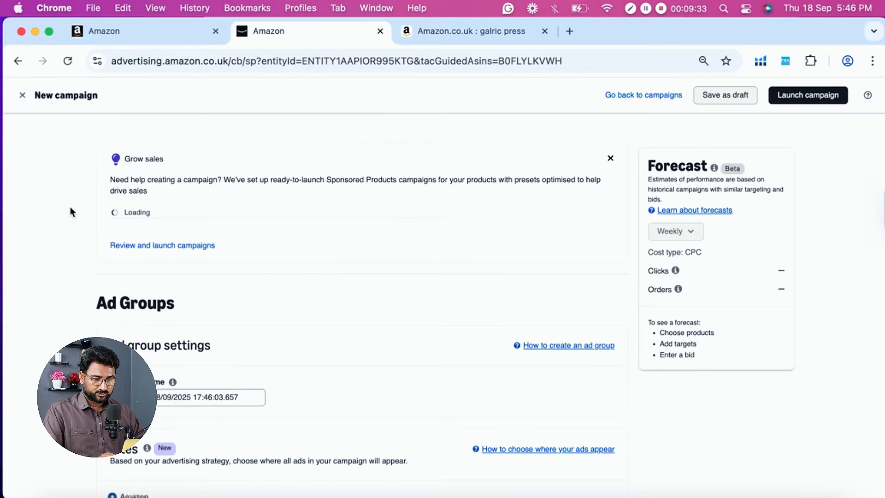
pyautogui.scroll(-4, 106, 253)
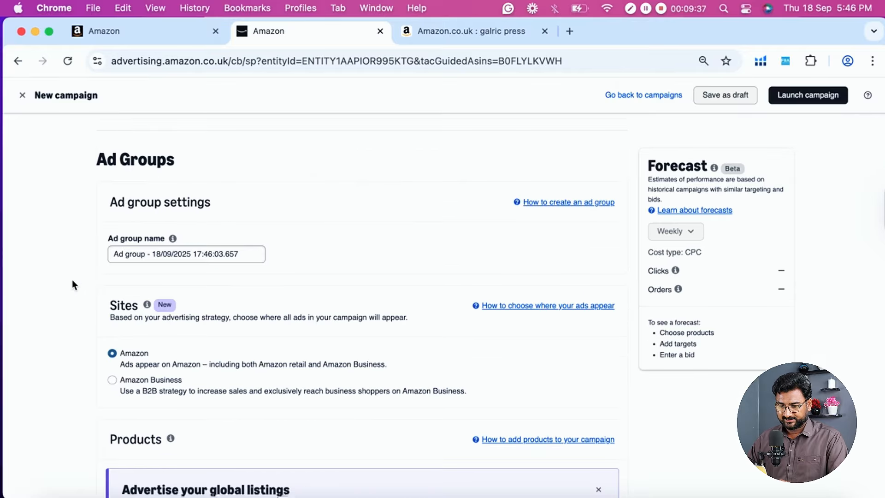
pyautogui.scroll(-1, 98, 277)
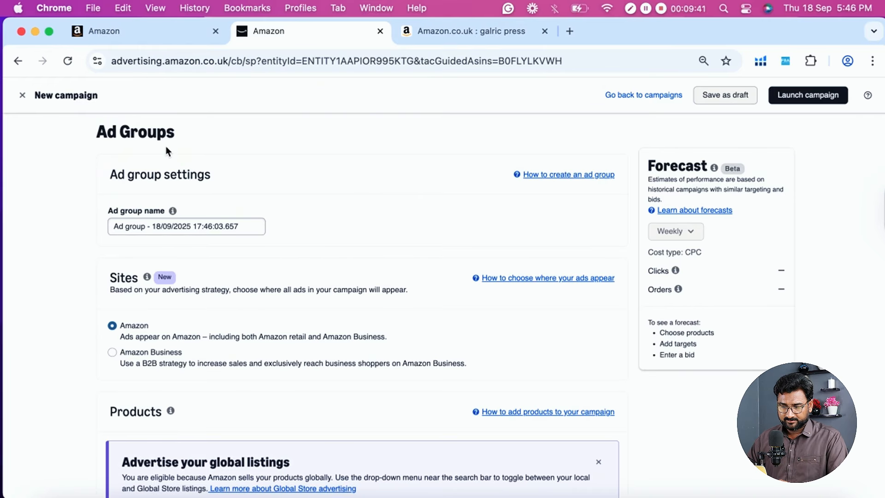
pyautogui.scroll(-2, 185, 166)
pyautogui.scroll(3, 90, 259)
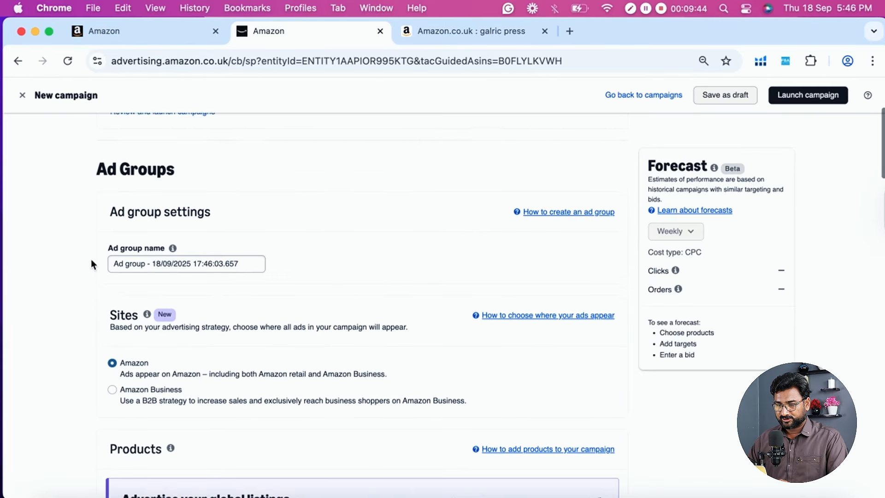
# - Switch the Sponsored Products campaign from automatic to manual targeting, keeping keyword targeting
pyautogui.scroll(-1, 90, 259)
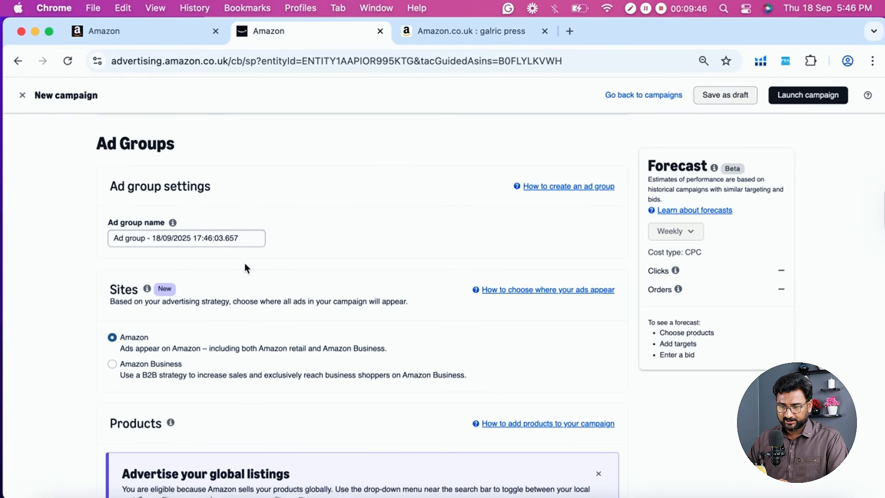
pyautogui.scroll(-3, 21, 219)
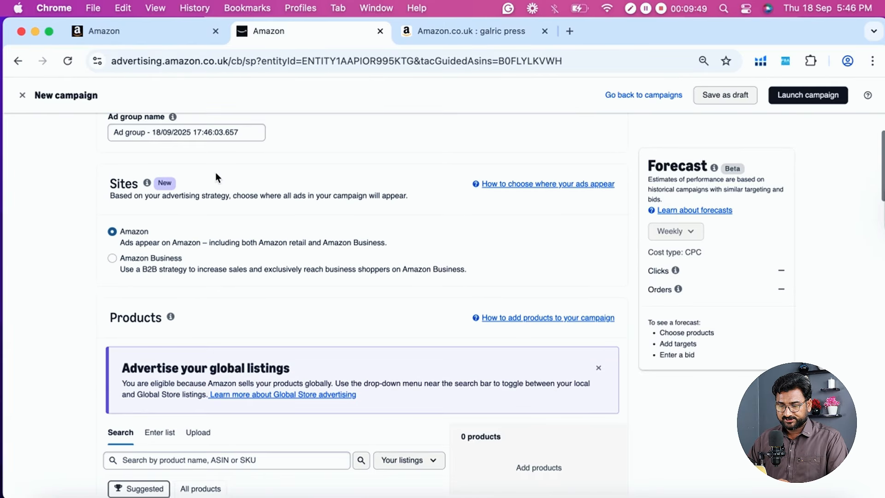
pyautogui.scroll(-3, 204, 212)
pyautogui.scroll(-5, 236, 173)
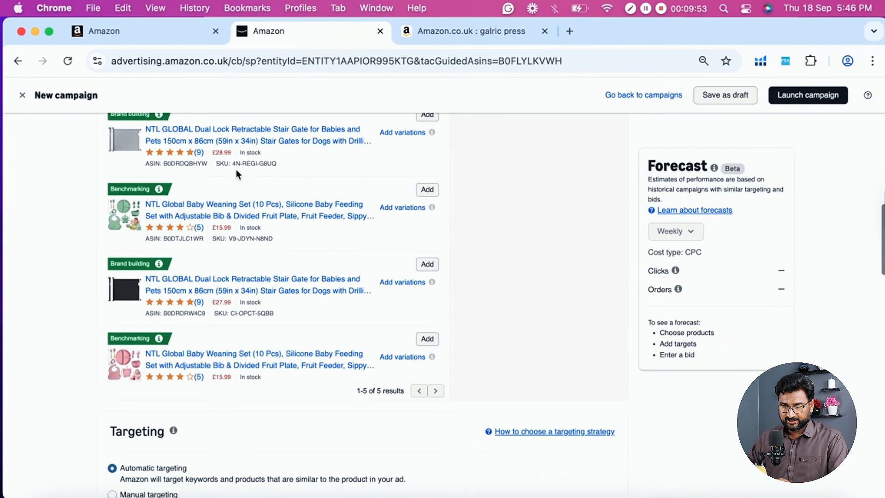
pyautogui.scroll(-4, 82, 322)
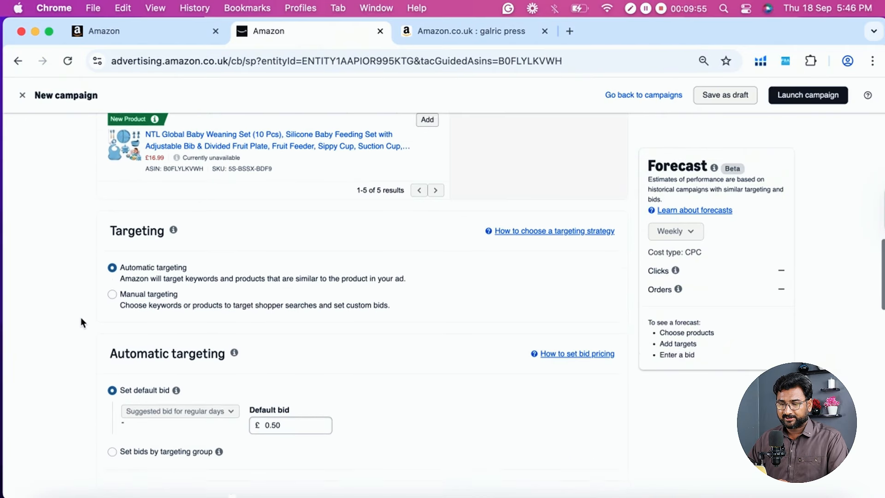
pyautogui.scroll(-1, 82, 317)
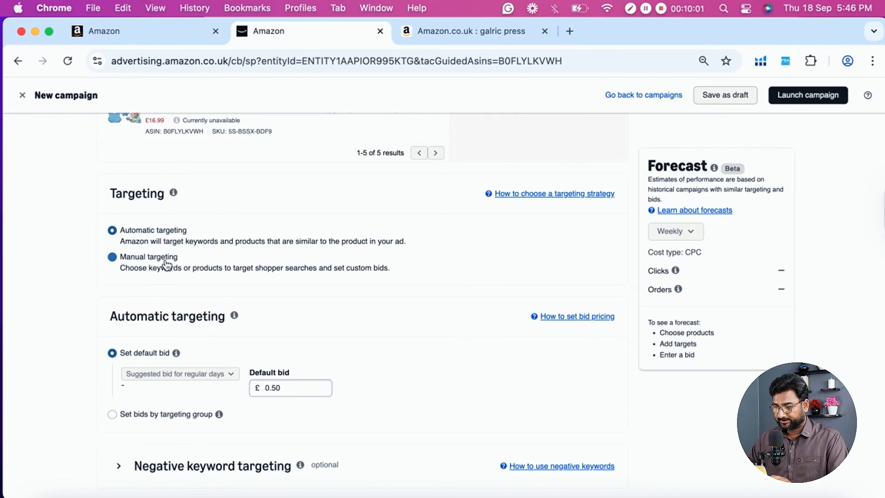
pyautogui.scroll(-1, 180, 271)
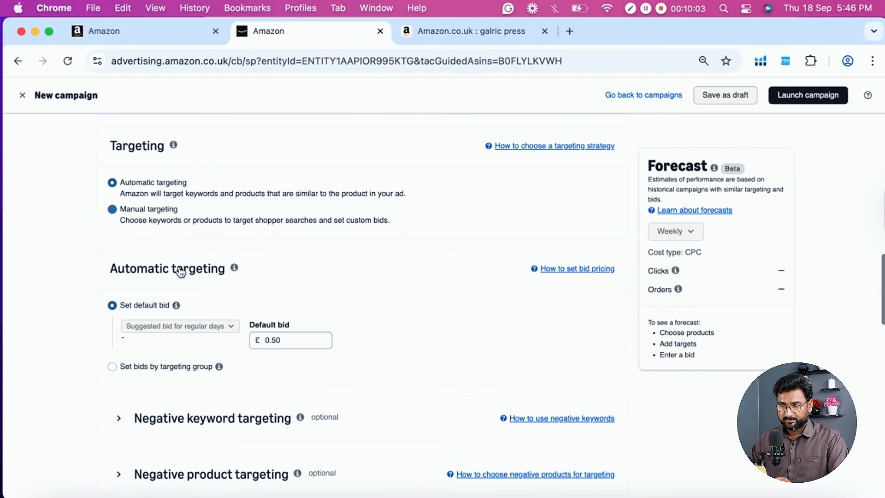
pyautogui.click(112, 211)
pyautogui.scroll(-2, 164, 259)
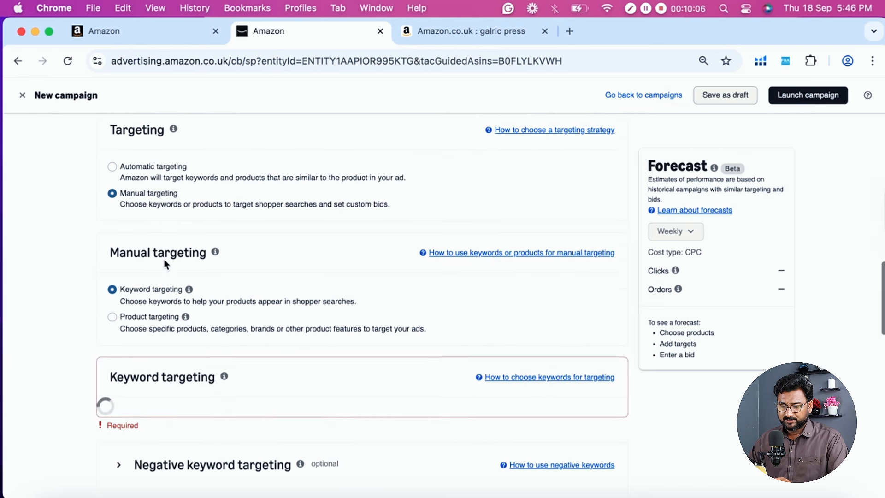
# - Review the manual targeting types and the keyword targeting section, including the Broad, Phrase and Exact match filters and keyword bids
pyautogui.moveTo(214, 234)
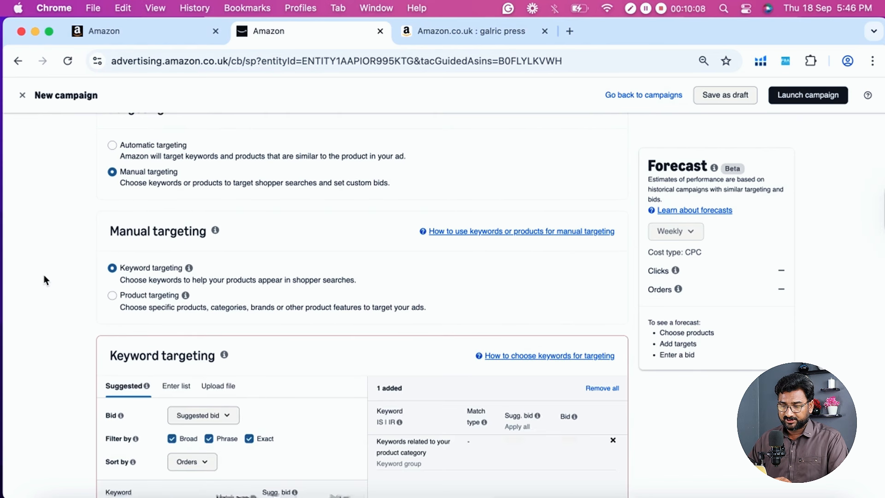
pyautogui.scroll(-2, 44, 274)
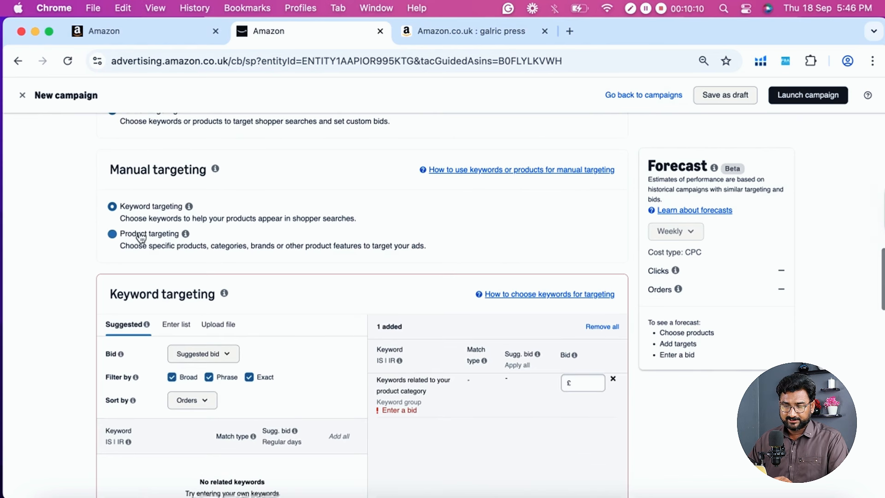
pyautogui.scroll(-2, 54, 254)
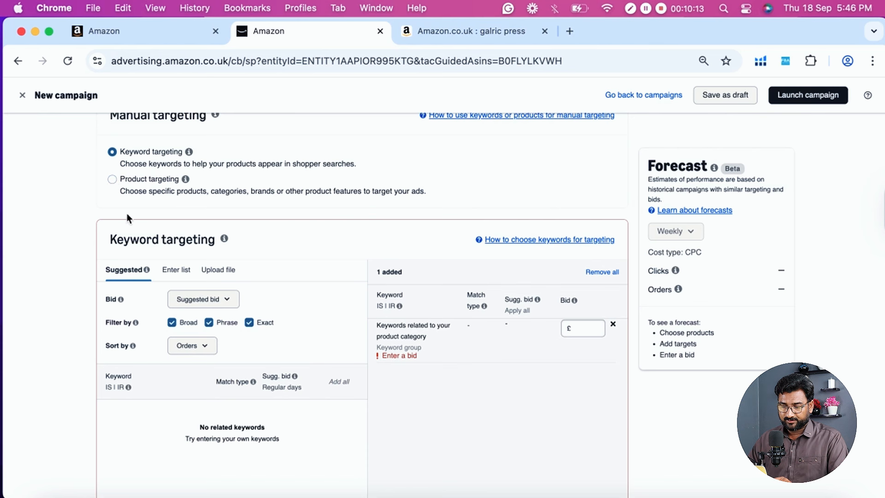
pyautogui.scroll(-1, 117, 305)
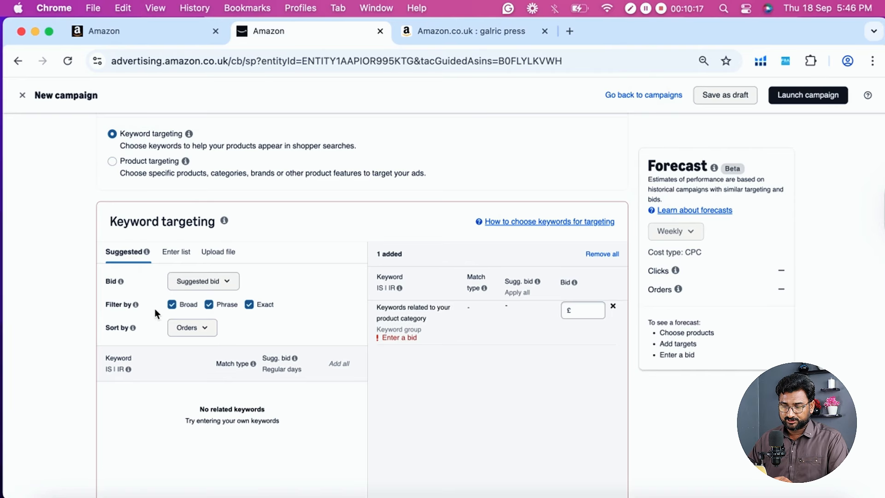
pyautogui.moveTo(136, 306)
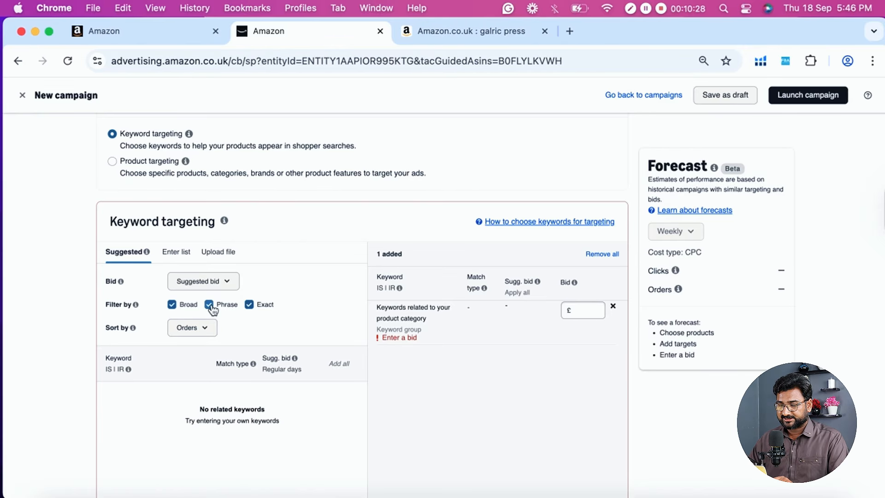
pyautogui.scroll(-2, 260, 310)
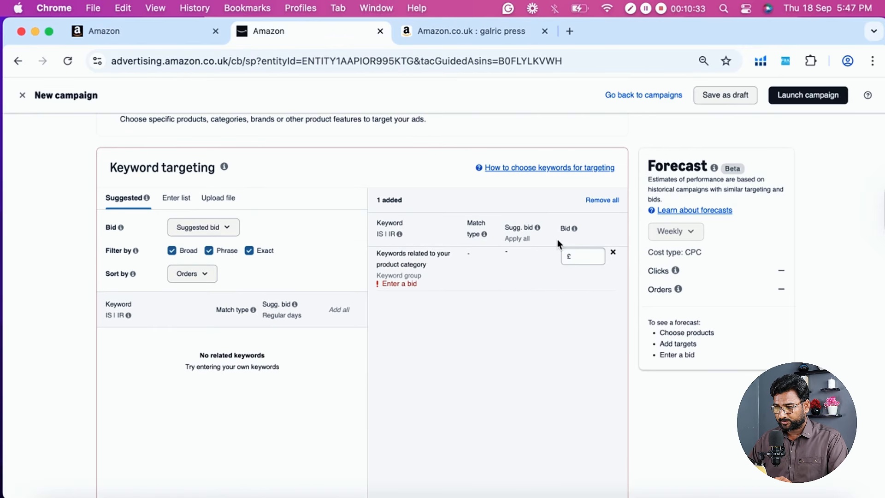
pyautogui.moveTo(568, 232)
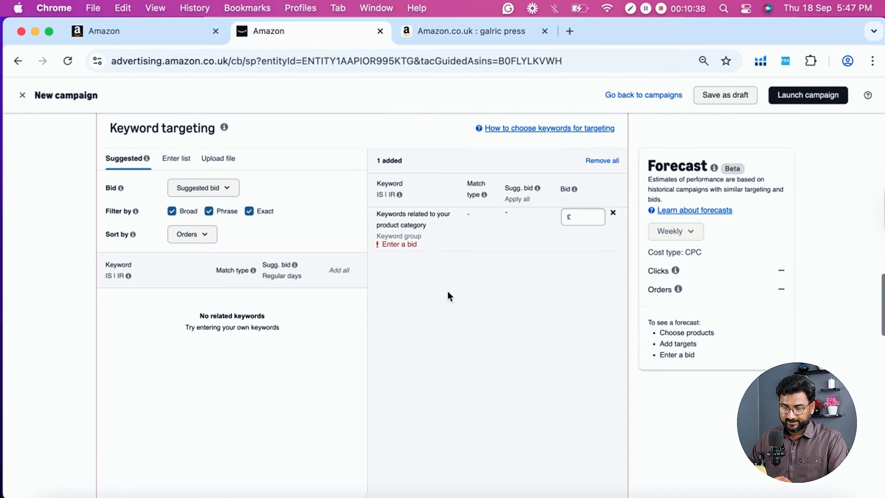
pyautogui.scroll(-9, 447, 291)
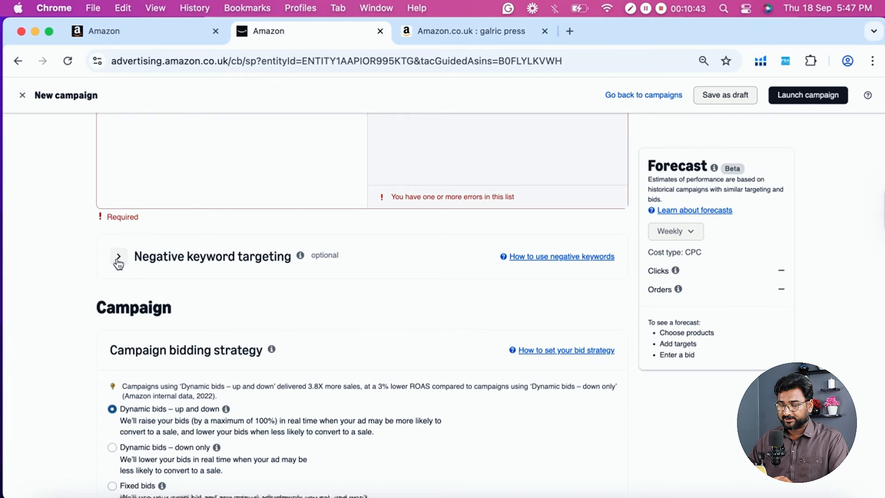
# - Examine negative keyword targeting, the campaign bidding strategy options and the placement bid adjustments
pyautogui.scroll(-1, 347, 269)
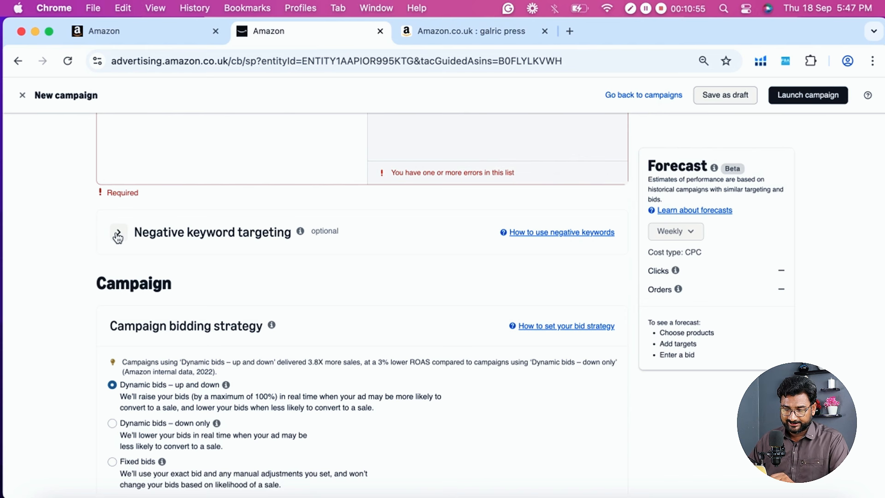
pyautogui.scroll(-4, 56, 261)
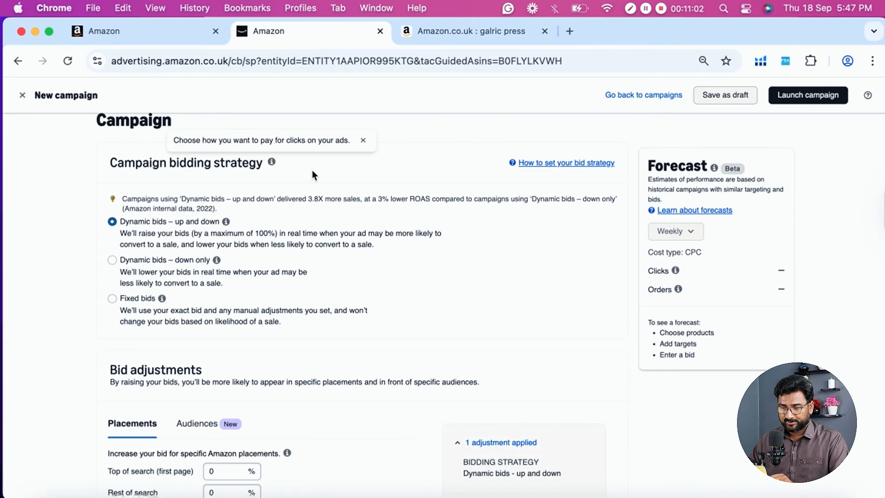
pyautogui.scroll(-2, 276, 194)
pyautogui.scroll(2, 257, 198)
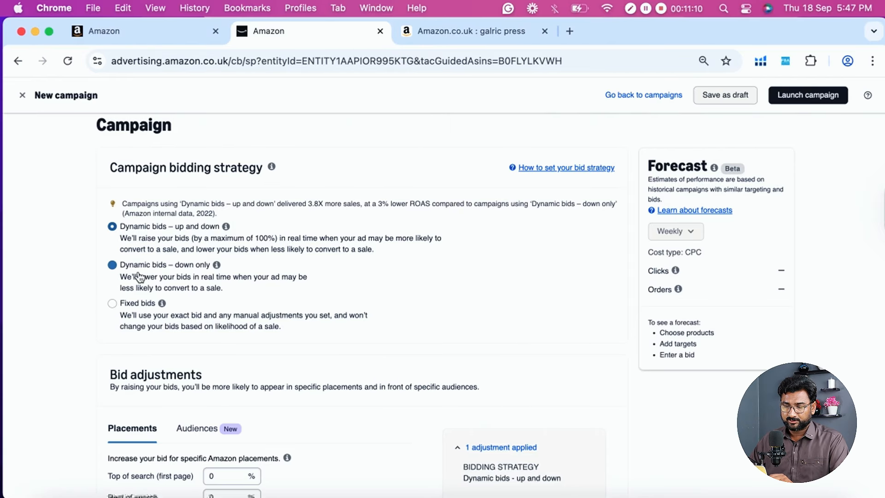
pyautogui.click(225, 268)
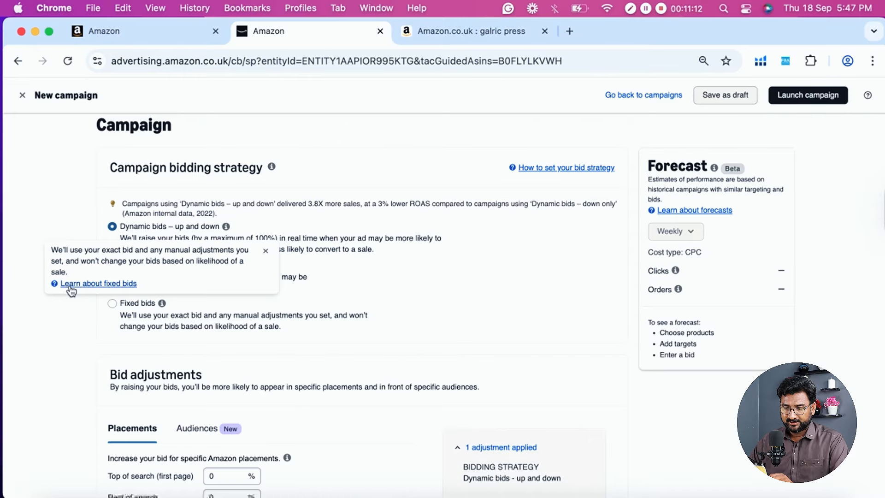
pyautogui.scroll(-5, 45, 322)
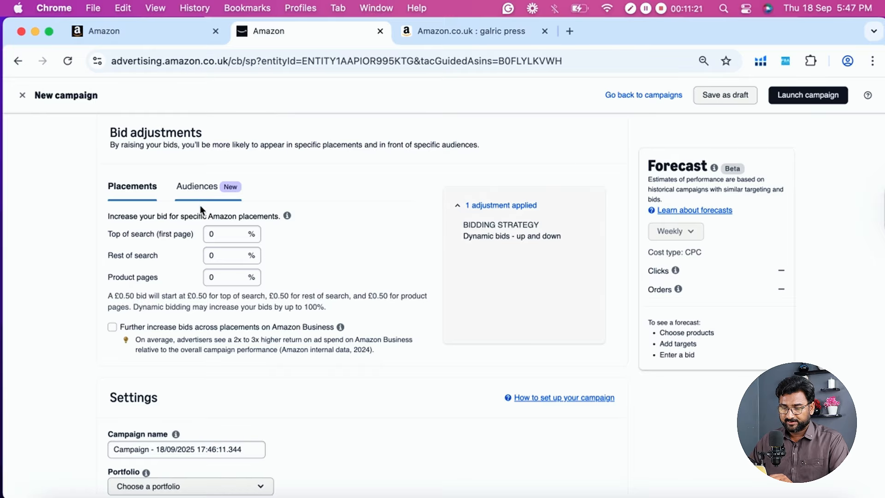
# - Set the campaign's daily budget to £1.00
pyautogui.scroll(-4, 44, 240)
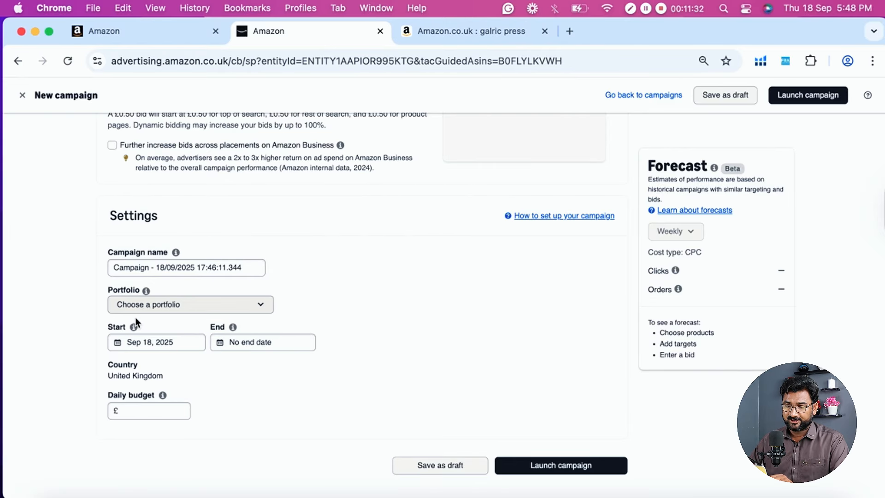
pyautogui.click(132, 410)
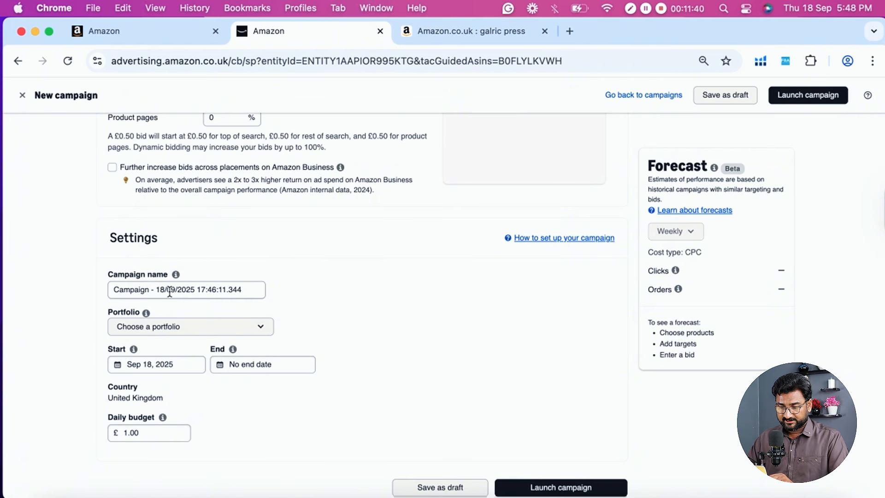
pyautogui.click(154, 273)
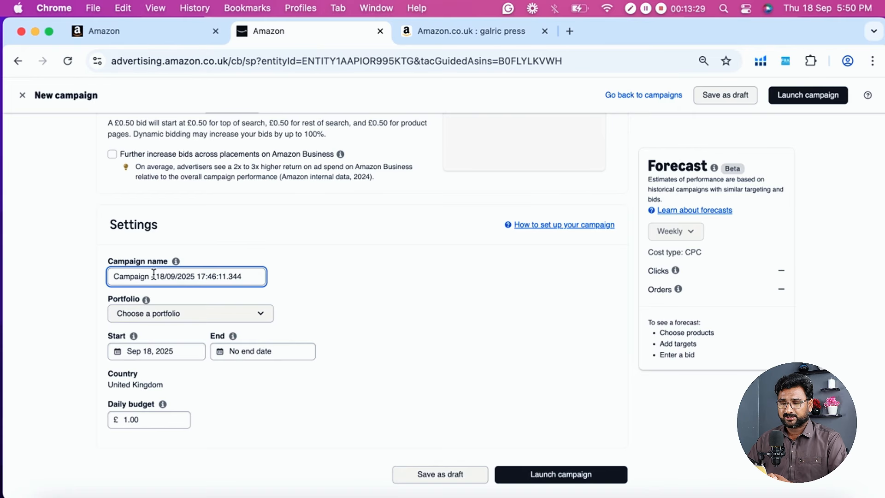
# - Rename the ad group to "Ex - 18/09/2025"
pyautogui.scroll(-15, 187, 356)
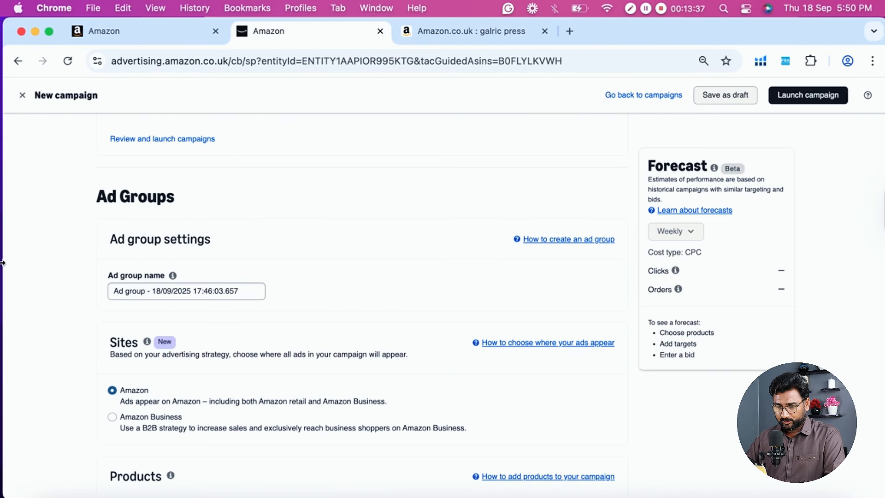
pyautogui.scroll(-2, 128, 214)
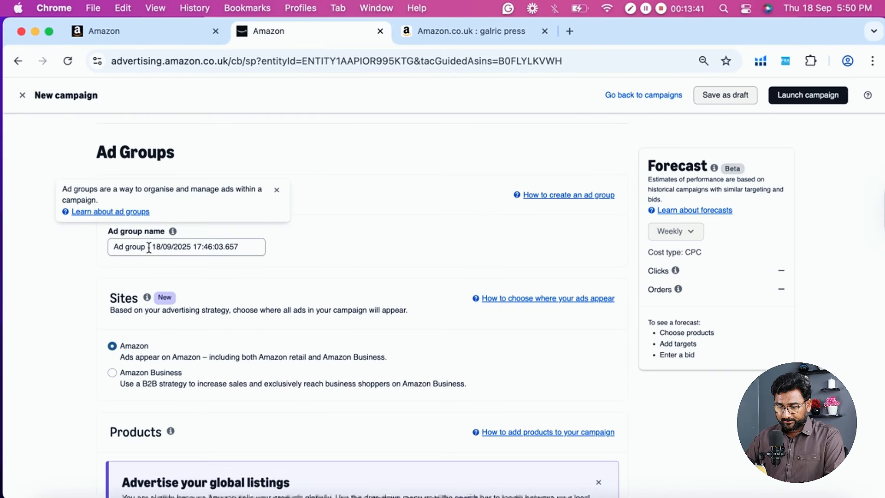
pyautogui.moveTo(191, 248); pyautogui.dragTo(253, 246)
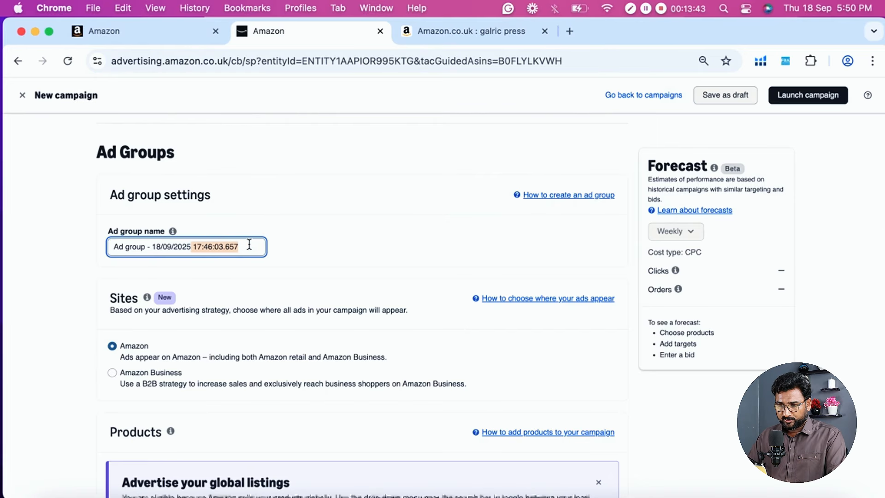
pyautogui.press('BackSpace')
pyautogui.moveTo(144, 248); pyautogui.dragTo(101, 248)
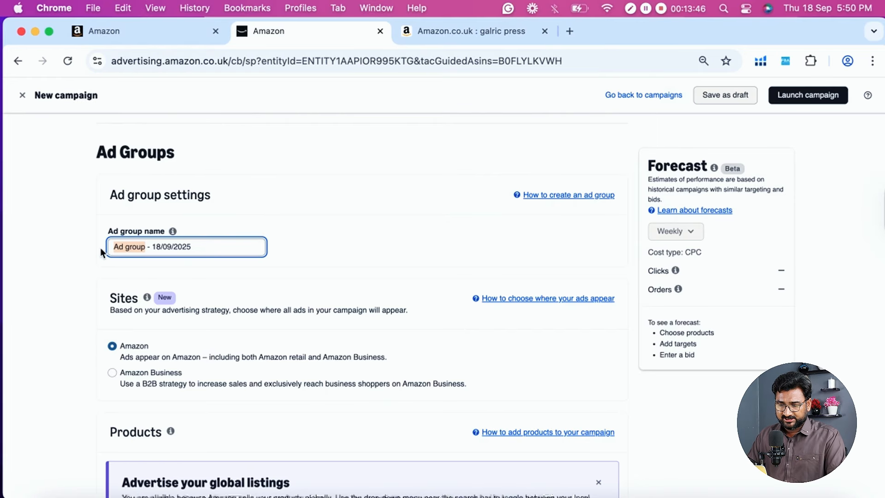
pyautogui.write('Ex1')
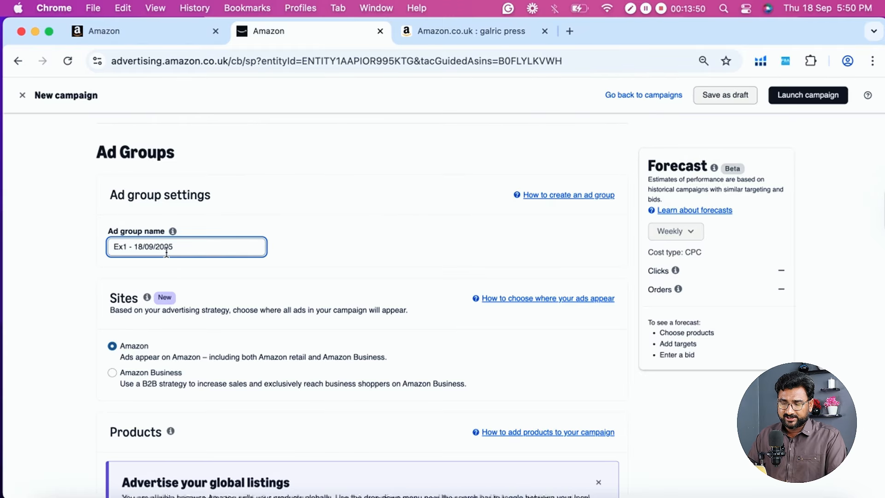
pyautogui.press('BackSpace')
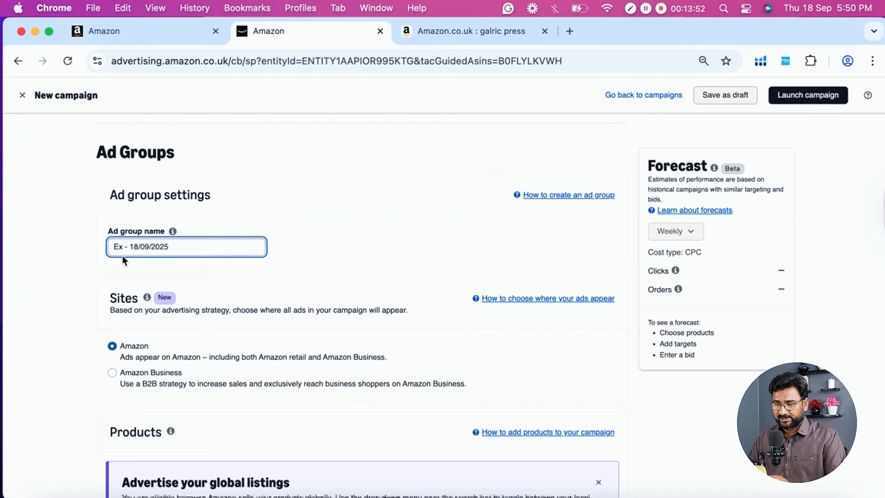
pyautogui.click(41, 260)
# - Review the ad group name, the Amazon and Amazon Business site options, and the suggested products available to advertise
pyautogui.scroll(-3, 40, 258)
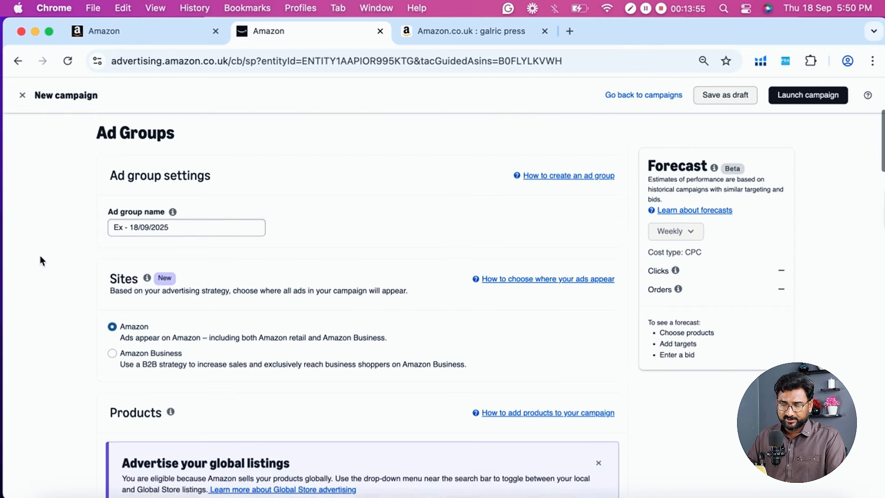
pyautogui.scroll(-2, 89, 192)
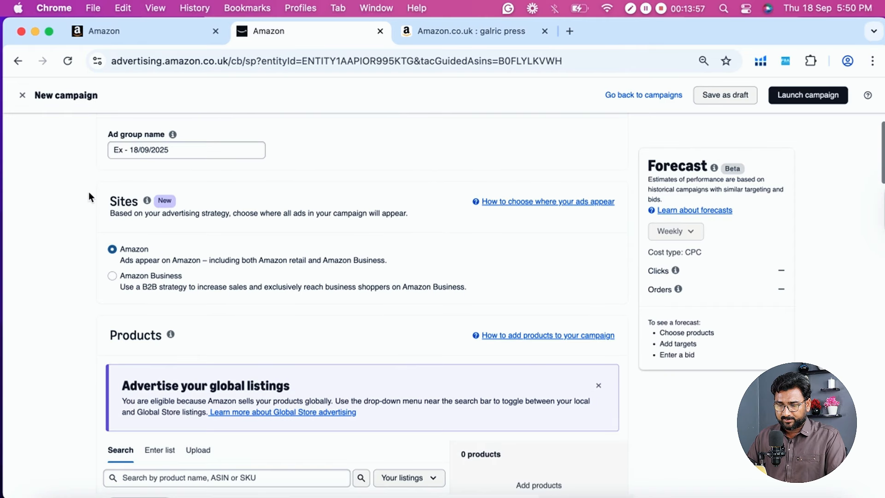
pyautogui.scroll(2, 88, 192)
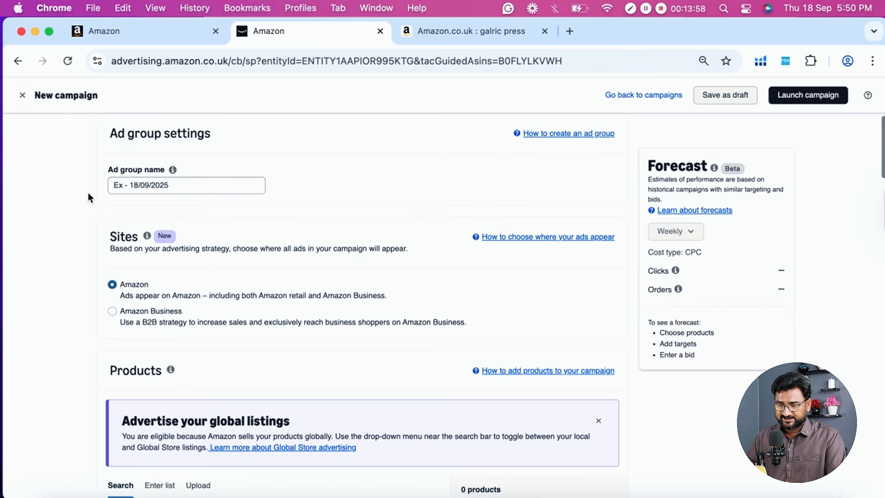
pyautogui.tripleClick(177, 184)
pyautogui.click(92, 216)
pyautogui.scroll(-1, 93, 217)
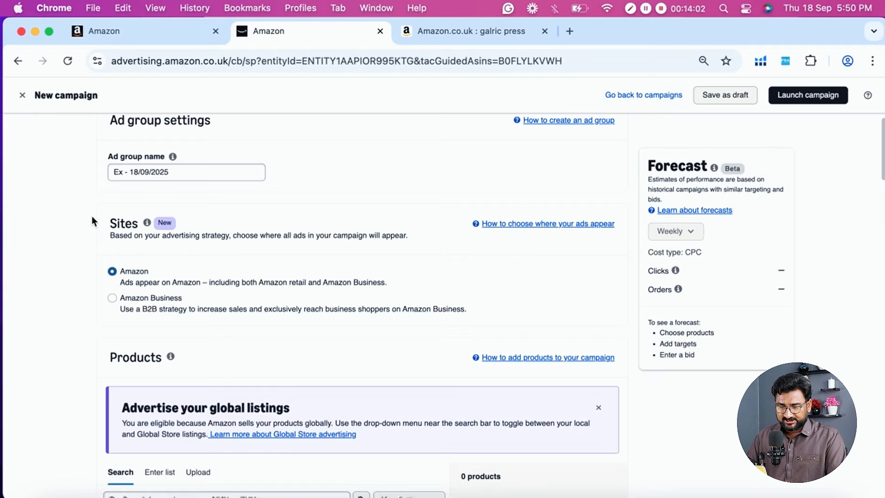
pyautogui.scroll(-2, 92, 217)
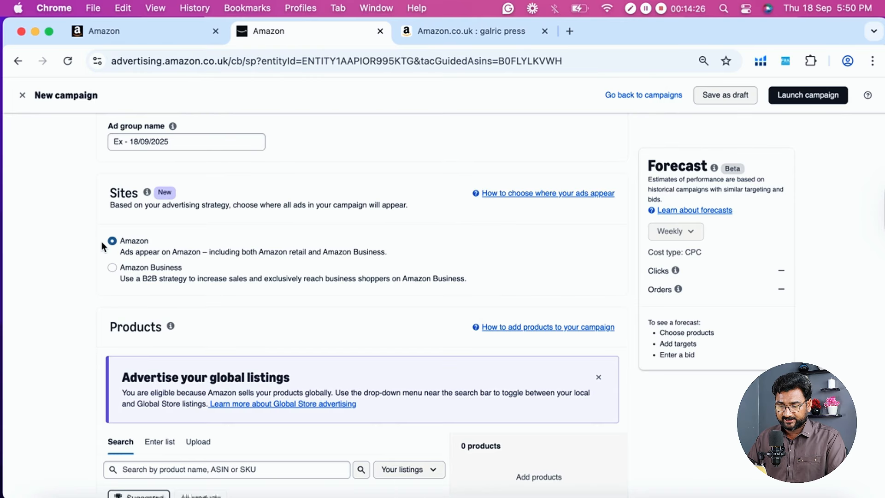
pyautogui.scroll(-3, 310, 261)
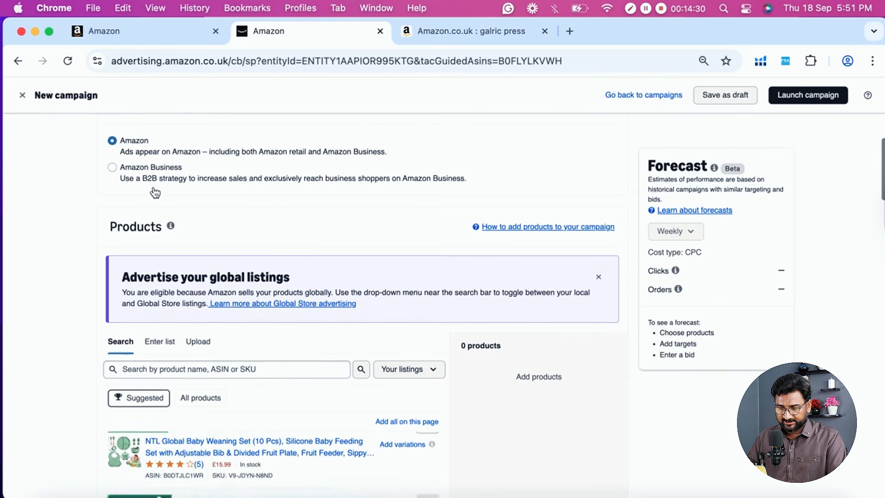
pyautogui.scroll(-8, 96, 271)
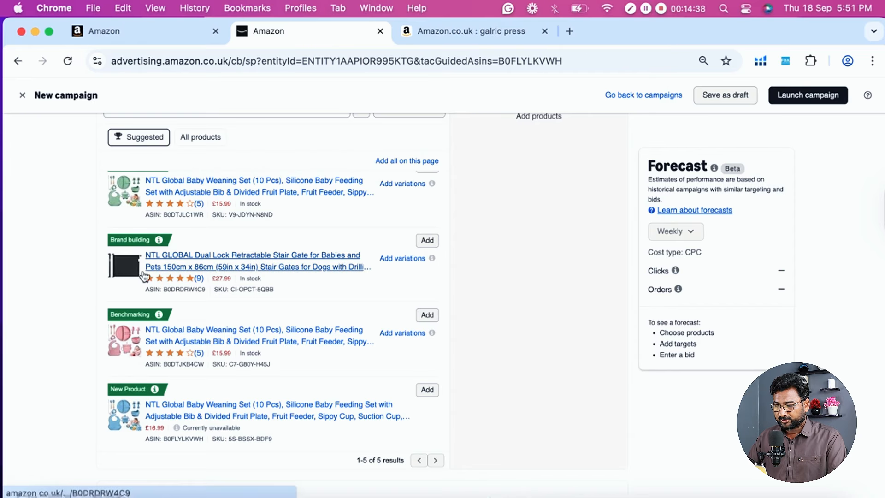
# - Add the NTL GLOBAL Dual Lock Retractable Stair Gate to the ad group's products and check the sponsored listings in the garlic press search results
pyautogui.click(427, 240)
pyautogui.click(431, 38)
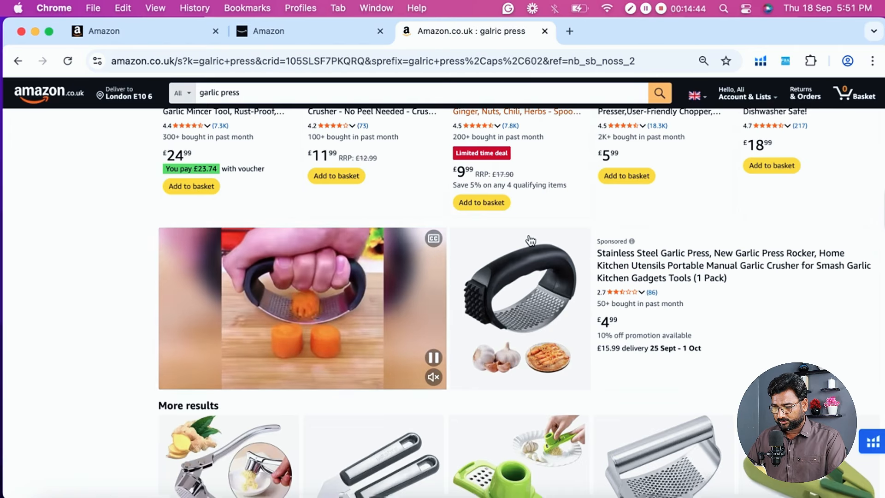
pyautogui.scroll(10, 529, 241)
pyautogui.scroll(-5, 530, 240)
pyautogui.scroll(-3, 530, 240)
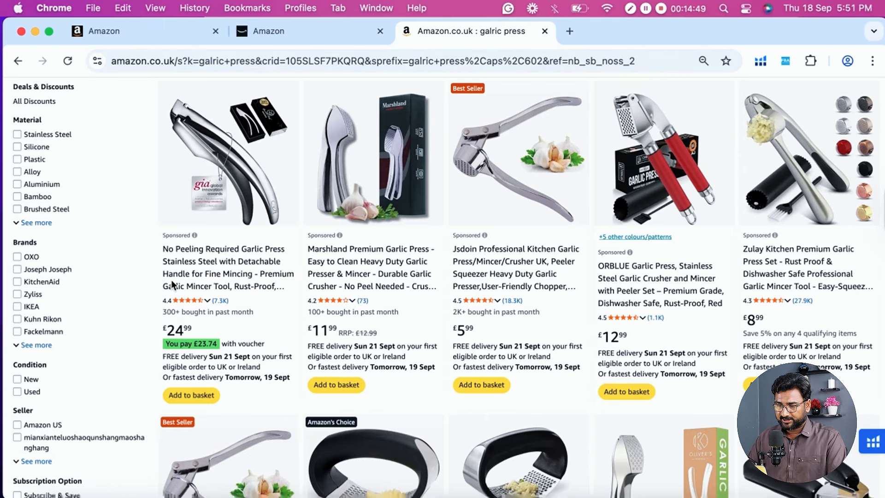
pyautogui.click(295, 33)
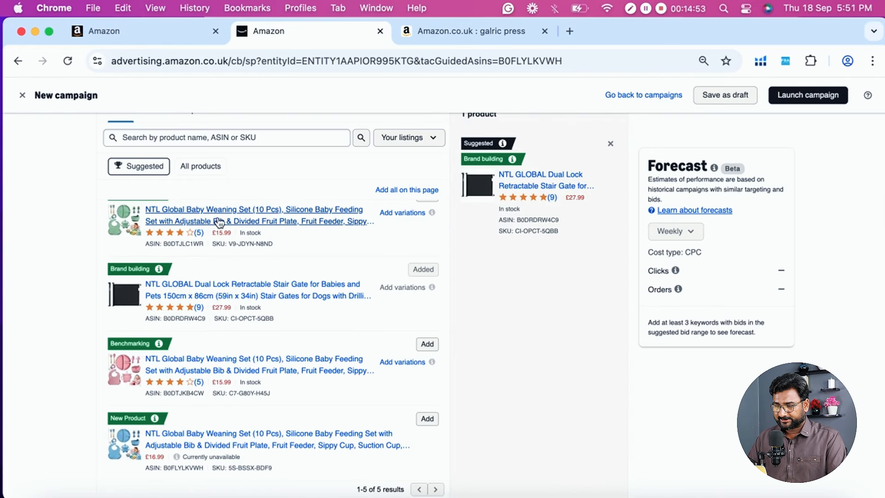
# - Switch the ad group's targeting to automatic targeting
pyautogui.scroll(-5, 493, 247)
pyautogui.scroll(-2, 494, 248)
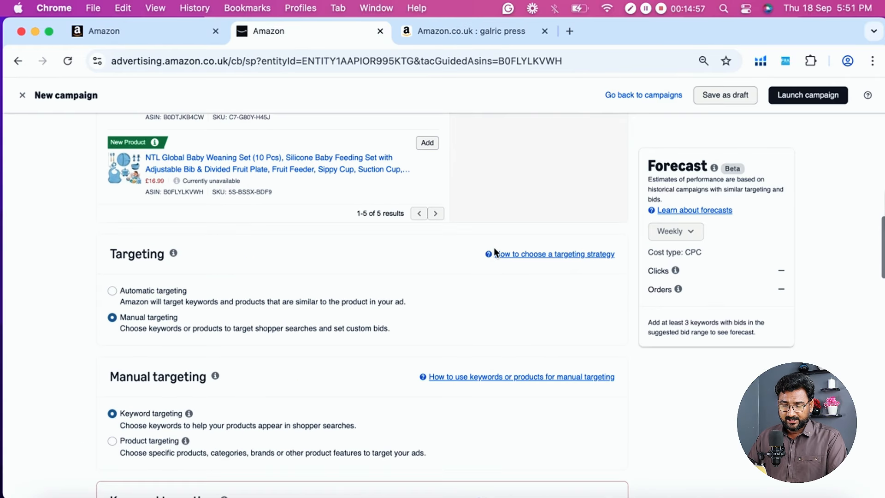
pyautogui.scroll(-1, 244, 298)
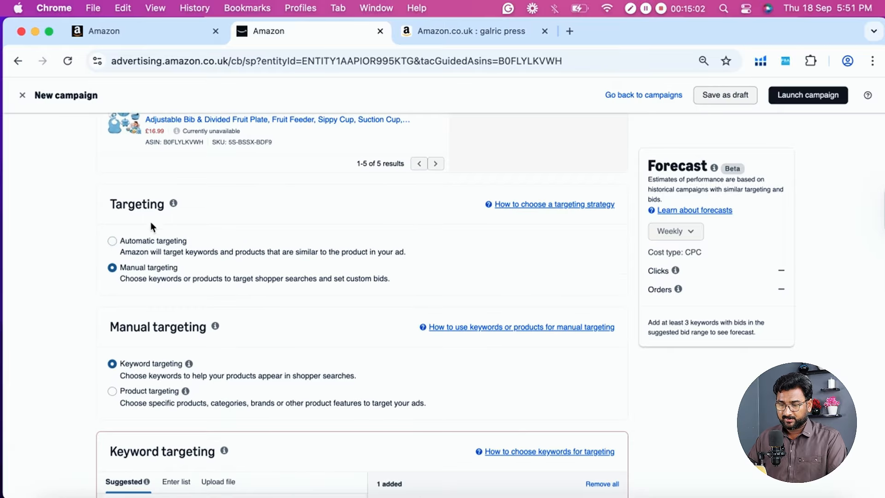
pyautogui.click(113, 244)
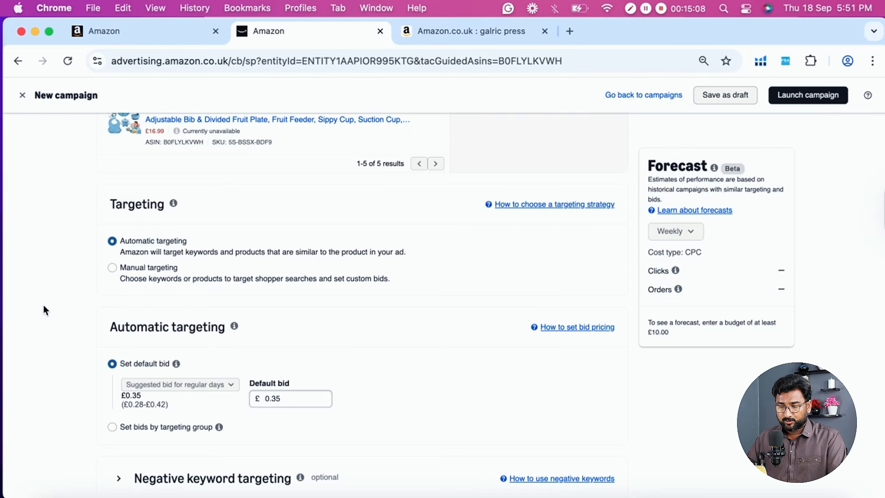
# - Set automatic targeting to use bids by targeting group and check the suggested bid options for regular days
pyautogui.scroll(-3, 43, 305)
pyautogui.scroll(-1, 52, 305)
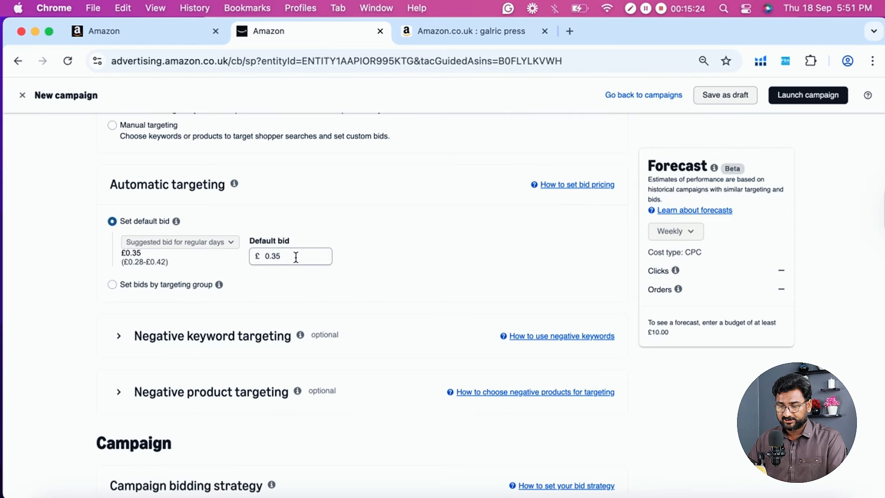
pyautogui.click(175, 287)
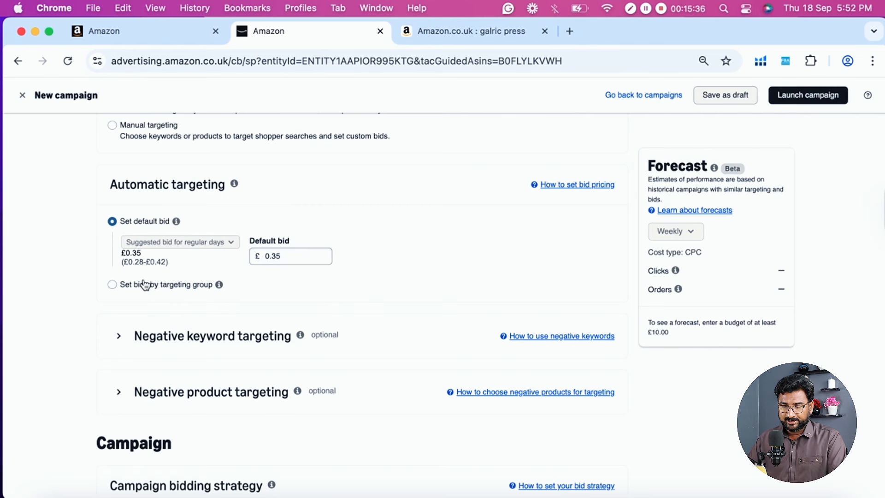
pyautogui.click(180, 288)
pyautogui.scroll(5, 73, 305)
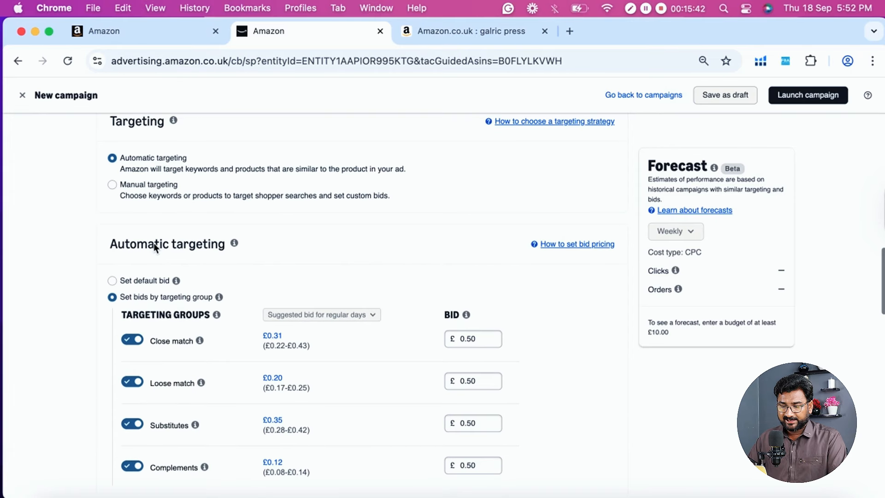
pyautogui.scroll(-5, 38, 283)
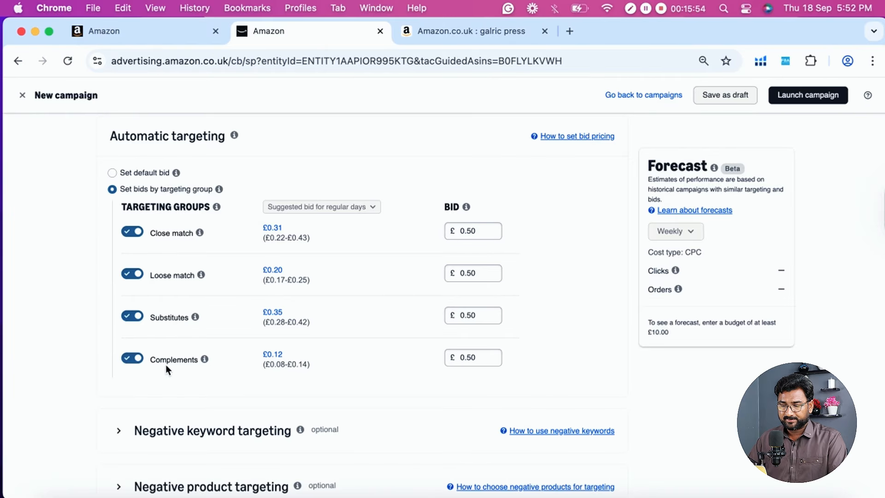
pyautogui.scroll(-1, 206, 348)
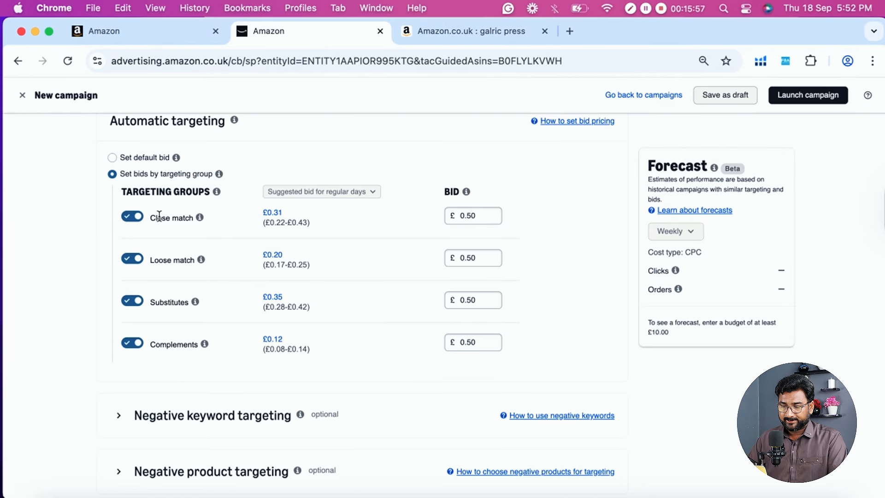
pyautogui.click(373, 190)
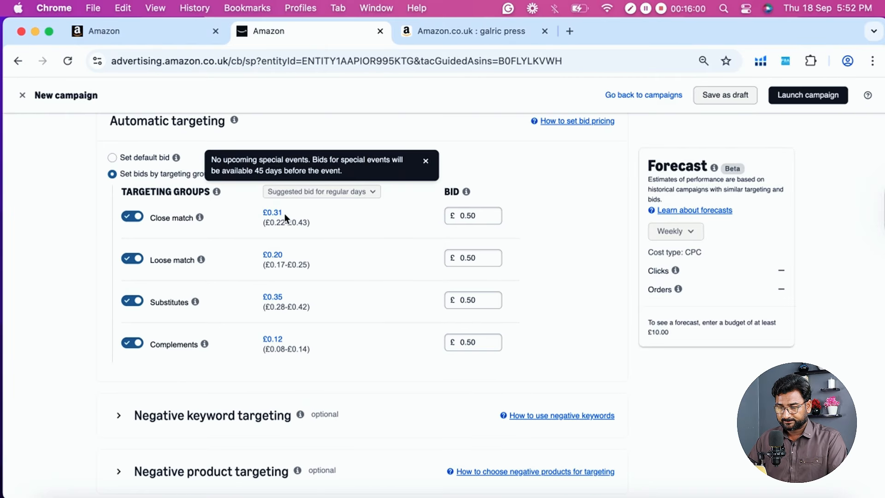
# - Apply the suggested bids: £0.31 for close match, £0.20 for loose match, £0.35 for substitutes and £0.12 for complements
pyautogui.scroll(1, 317, 210)
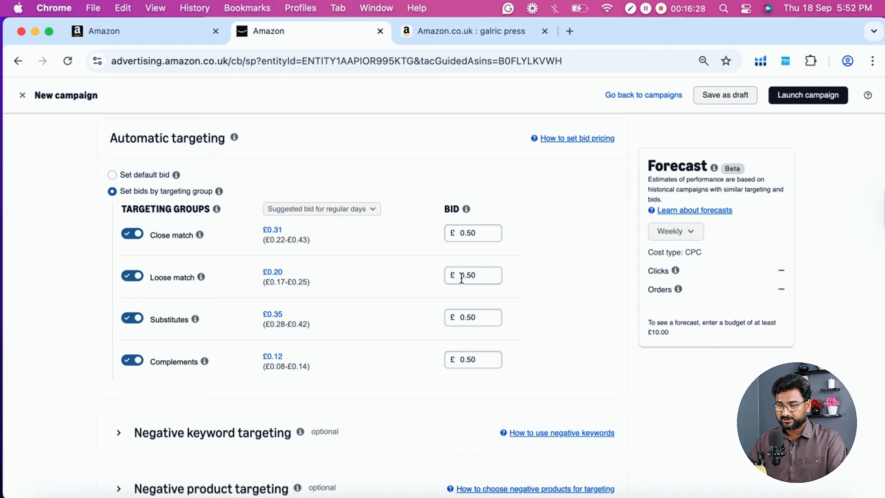
pyautogui.click(269, 235)
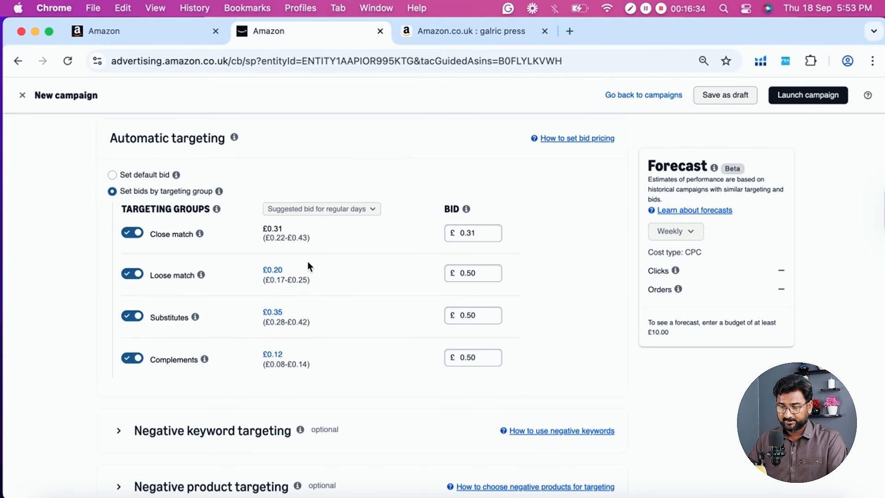
pyautogui.click(273, 273)
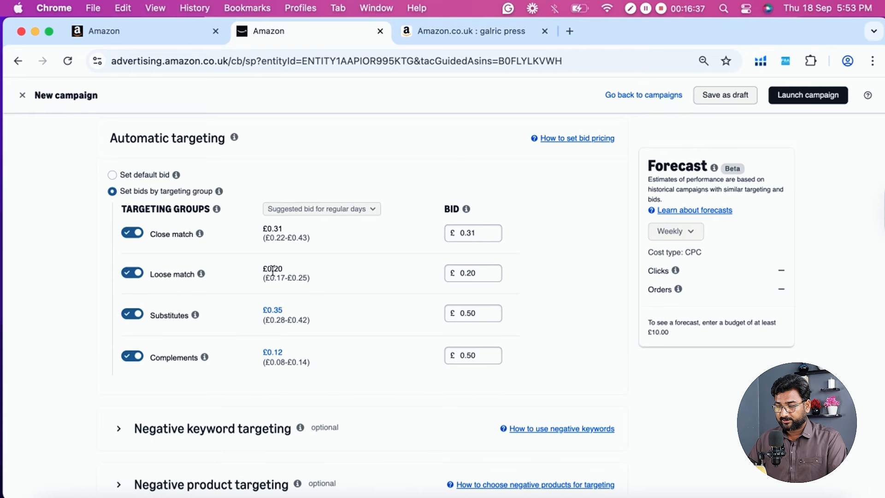
pyautogui.click(273, 310)
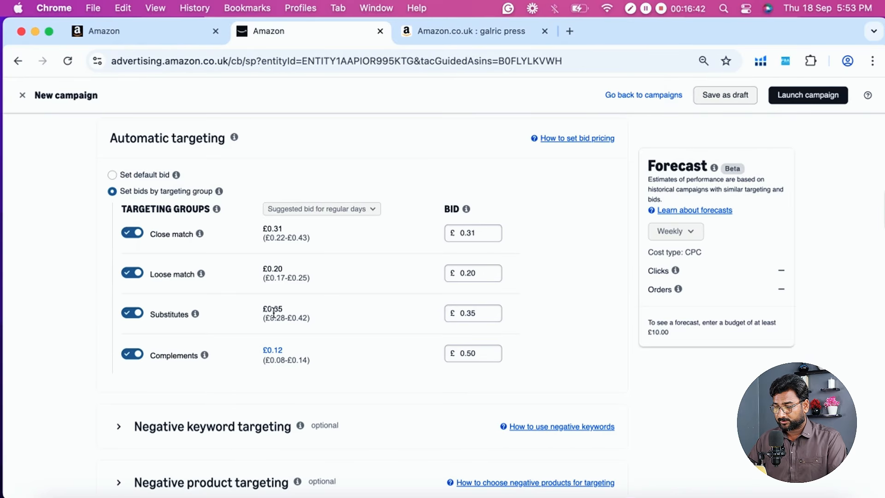
pyautogui.click(275, 350)
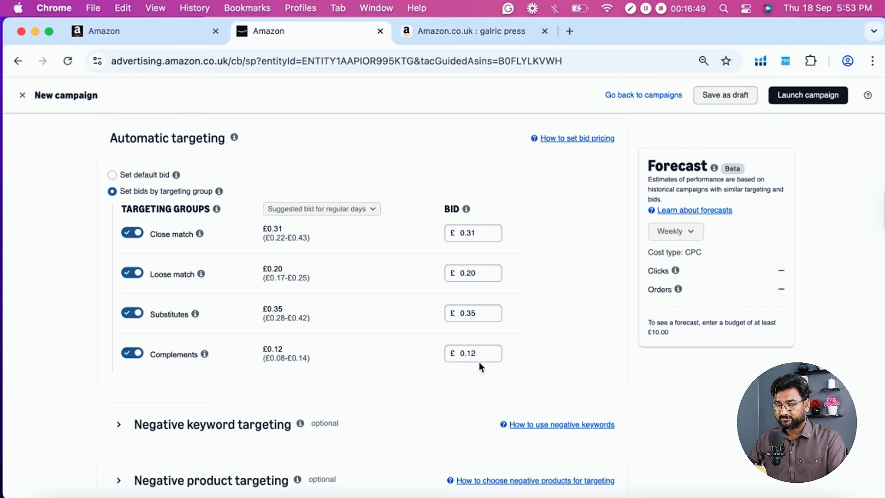
# - Switch the ad group to manual targeting and compare the keyword targeting and product targeting options
pyautogui.scroll(2, 344, 362)
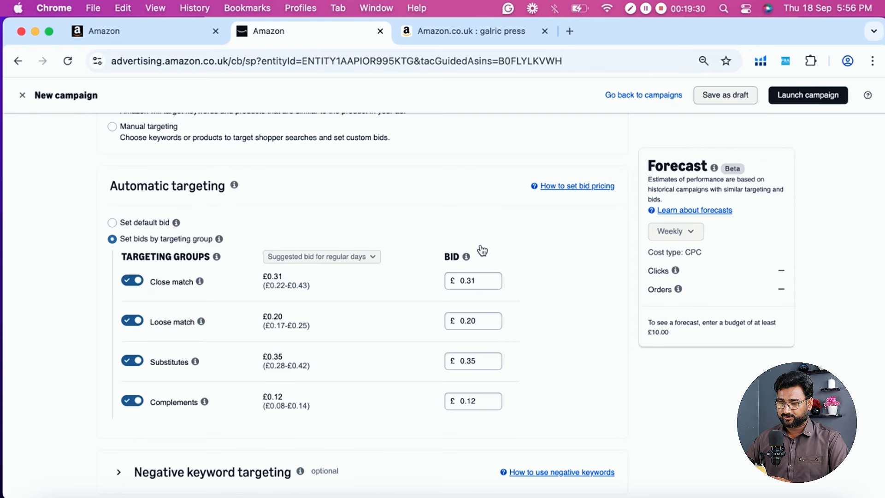
pyautogui.scroll(-2, 380, 220)
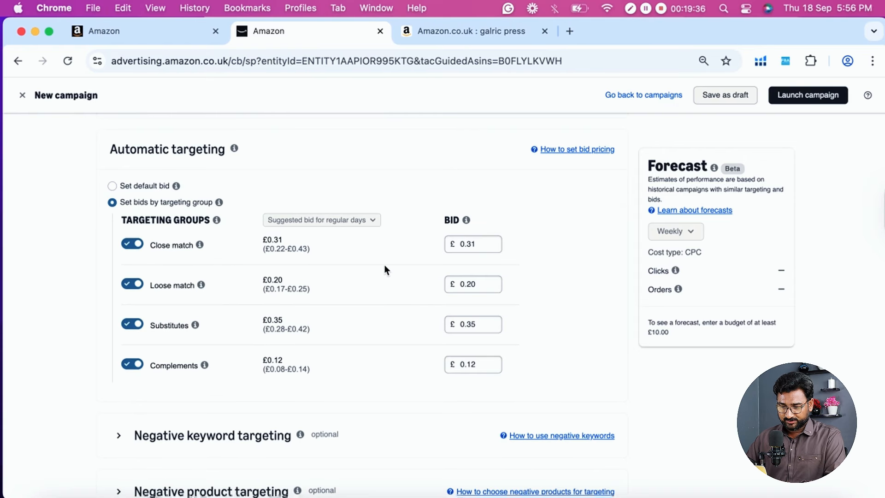
pyautogui.scroll(5, 415, 217)
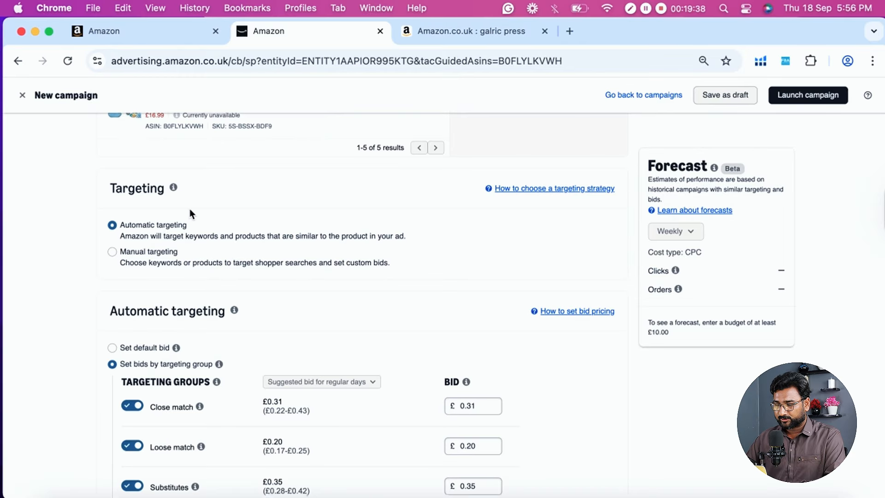
pyautogui.scroll(-3, 473, 257)
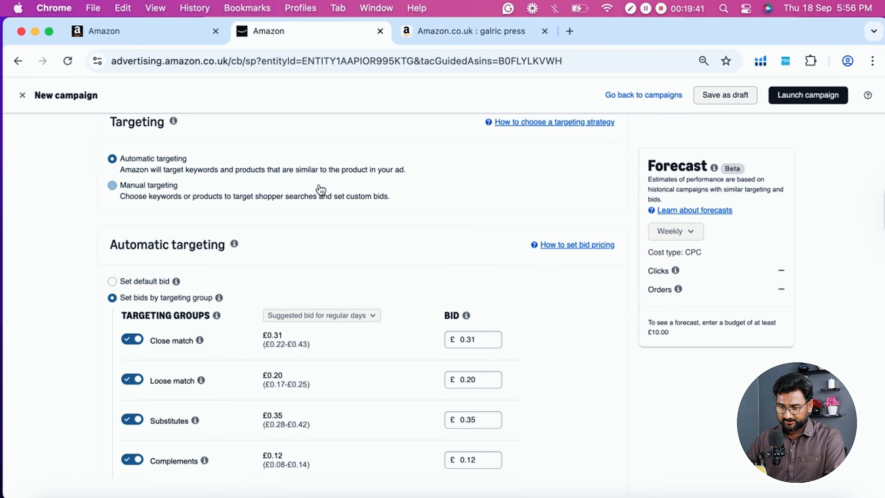
pyautogui.scroll(-3, 340, 208)
pyautogui.scroll(4, 207, 284)
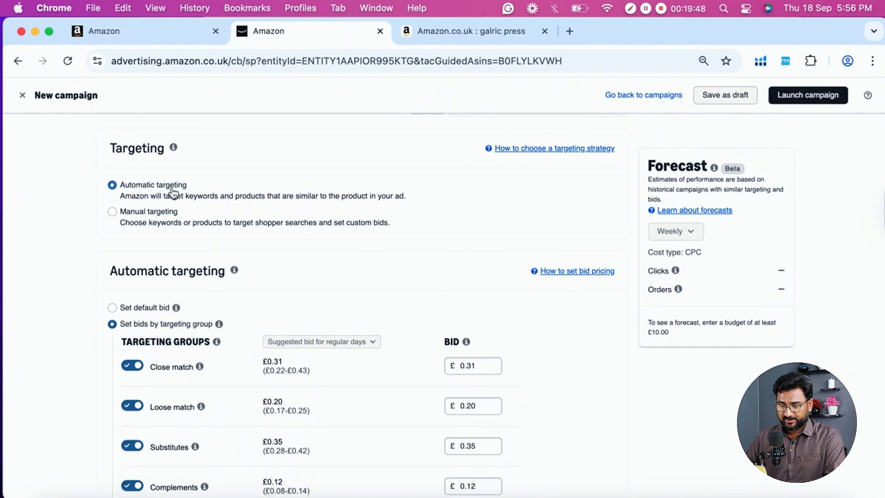
pyautogui.scroll(1, 161, 194)
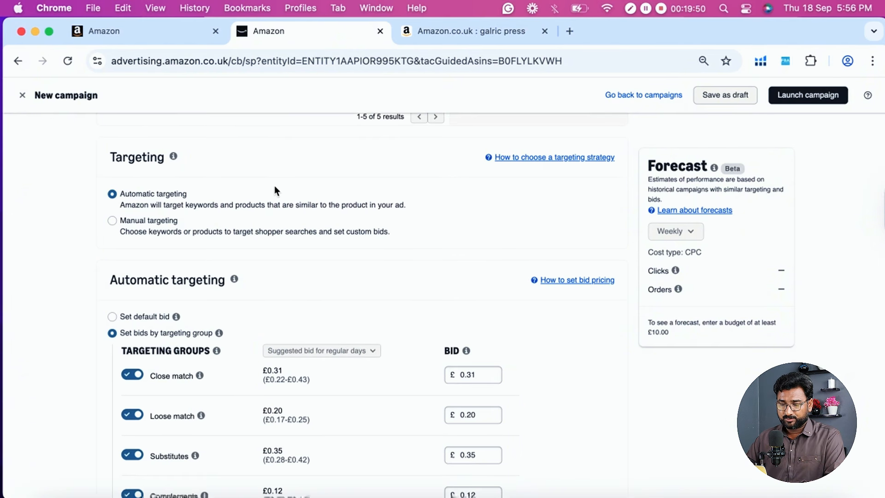
pyautogui.click(135, 225)
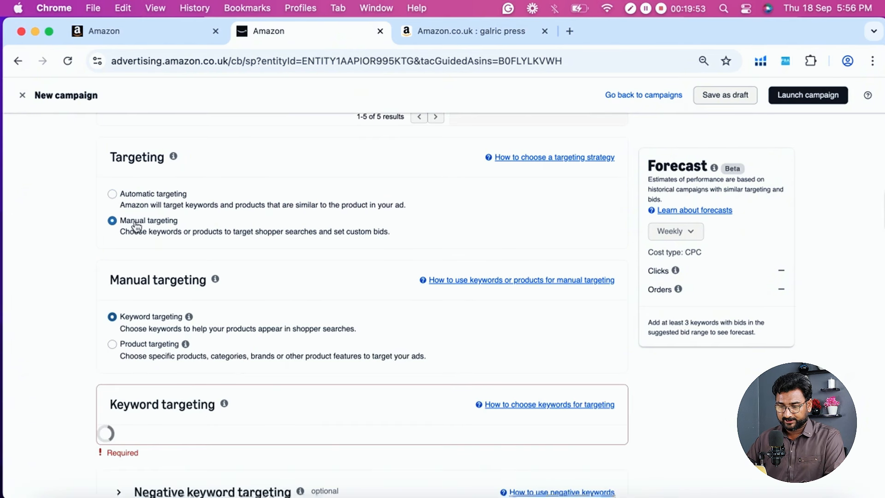
pyautogui.scroll(-1, 134, 228)
pyautogui.scroll(-1, 118, 226)
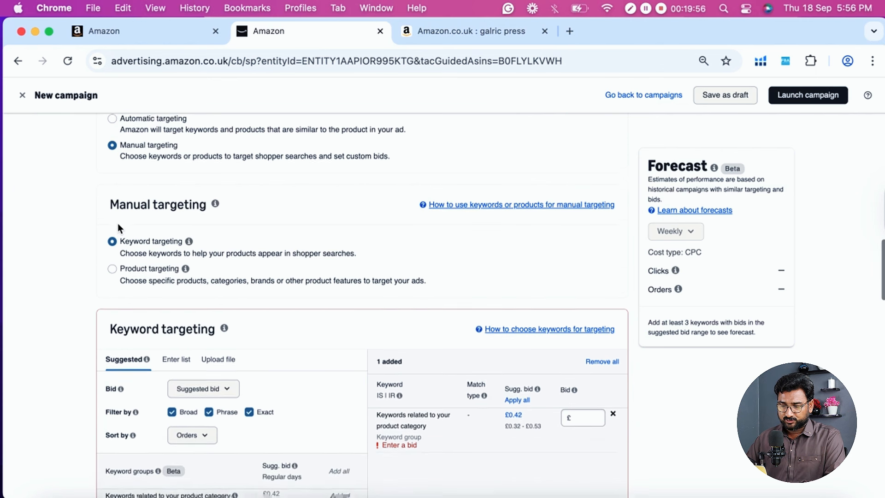
pyautogui.click(132, 267)
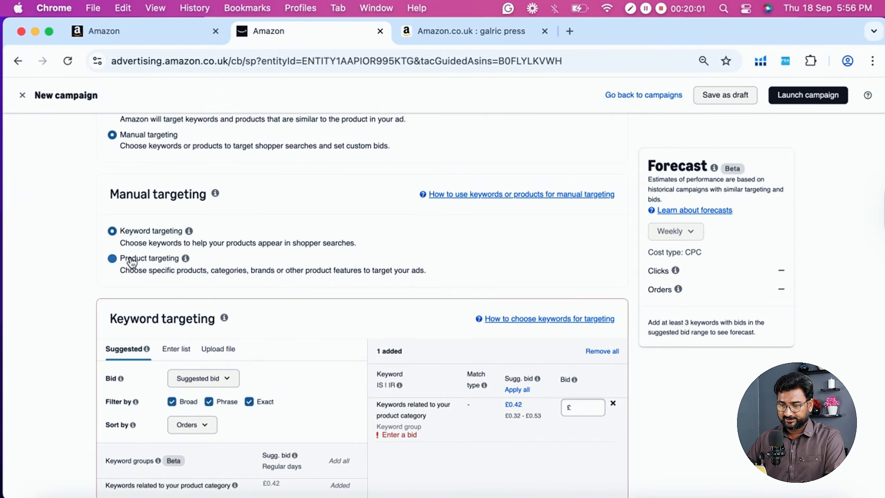
# - View the shopper search suggestions for "garlic press" on Amazon.co.uk, then return to the campaign's keyword targeting settings
pyautogui.click(464, 31)
pyautogui.scroll(5, 388, 98)
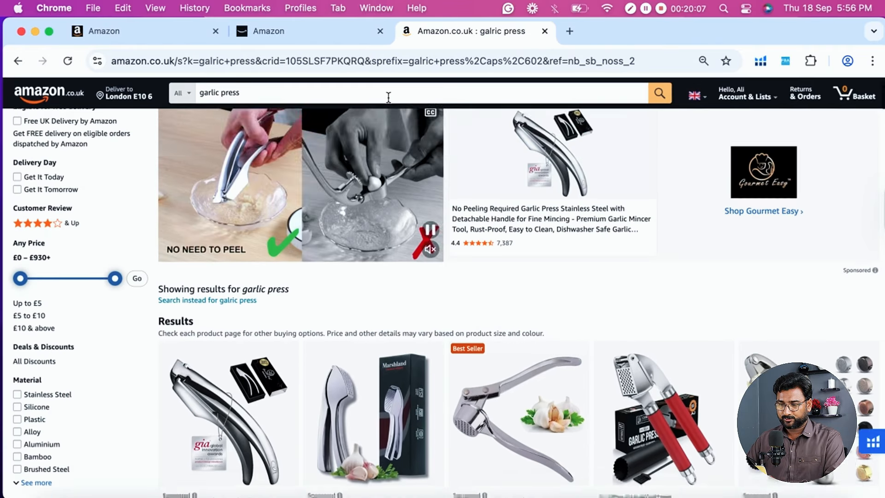
pyautogui.click(243, 92)
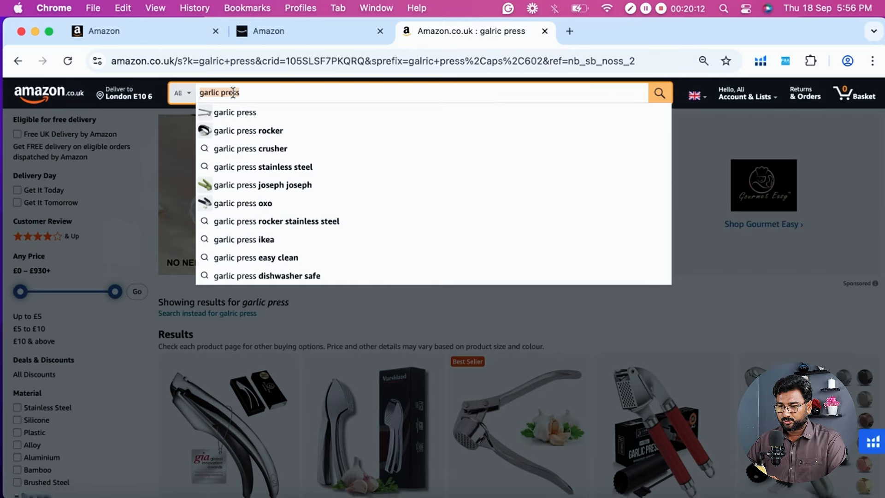
pyautogui.click(273, 37)
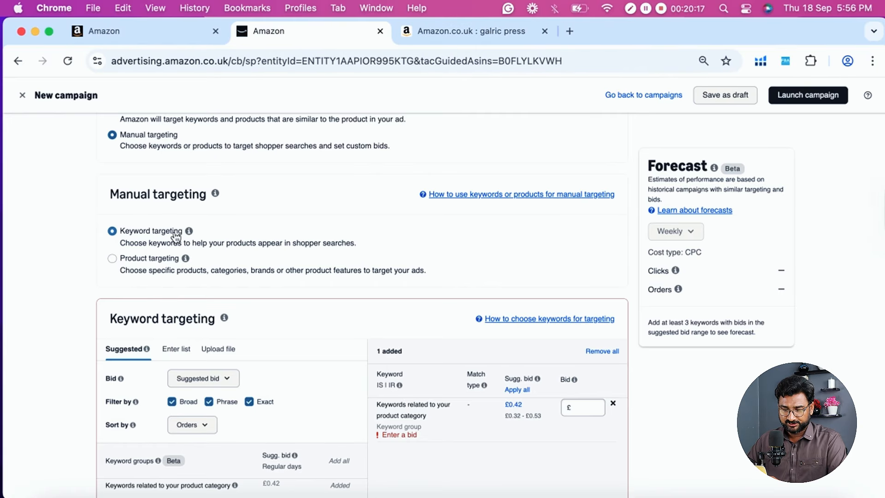
# - Open the sponsored "No Peeling Required Garlic Press" listing from the garlic press search results in a new tab
pyautogui.click(471, 31)
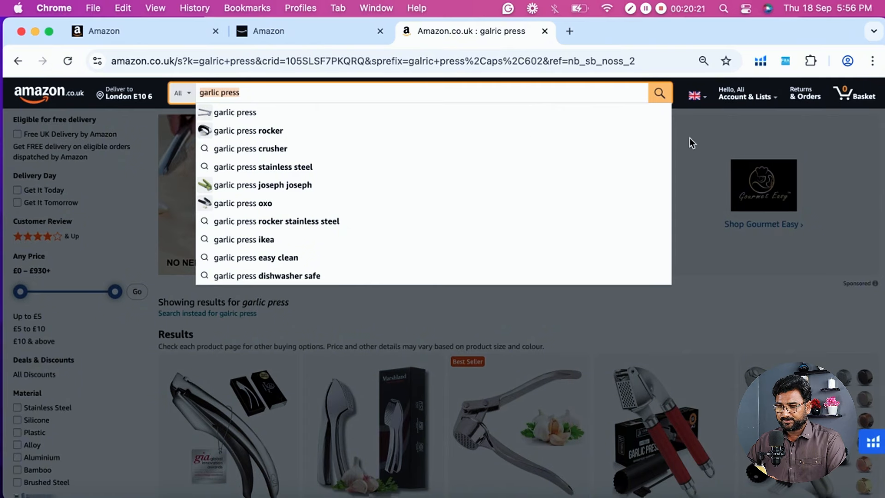
pyautogui.scroll(-6, 690, 138)
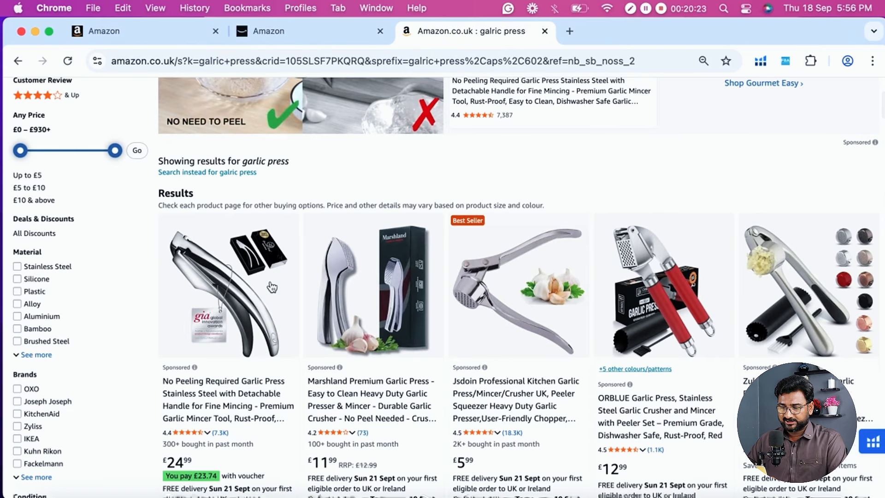
pyautogui.scroll(-3, 272, 286)
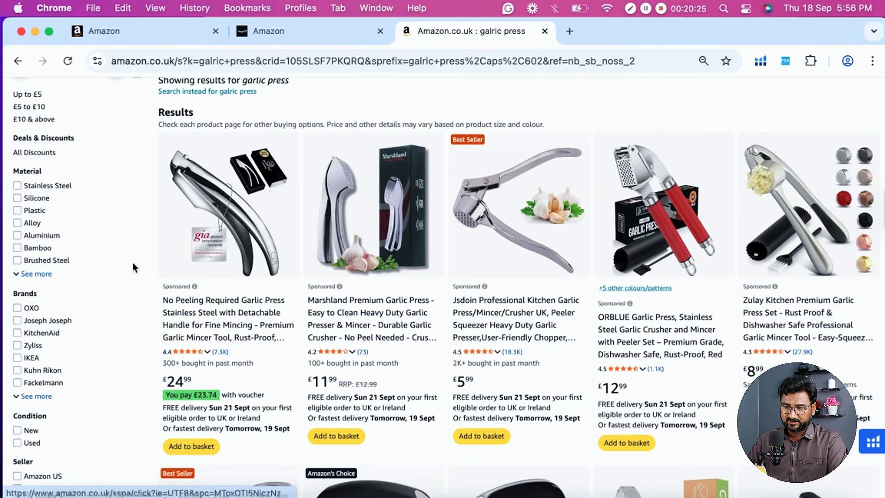
pyautogui.scroll(-2, 214, 241)
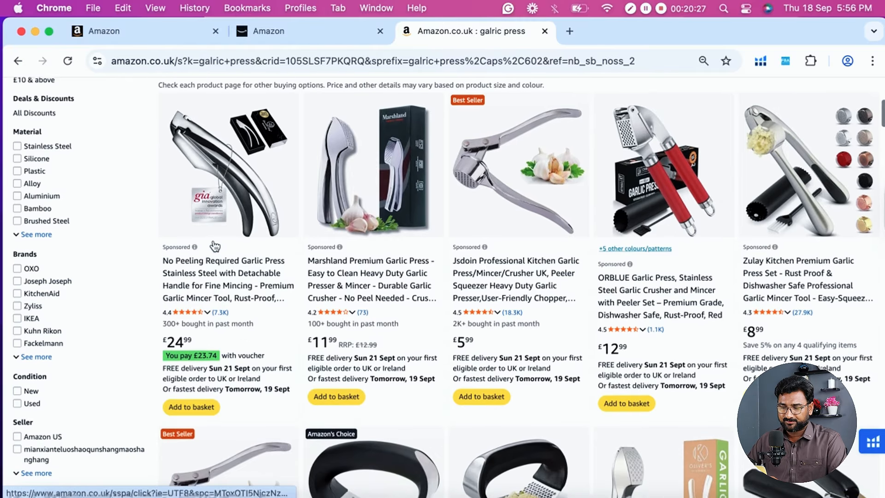
pyautogui.scroll(-1, 214, 240)
pyautogui.rightClick(203, 227)
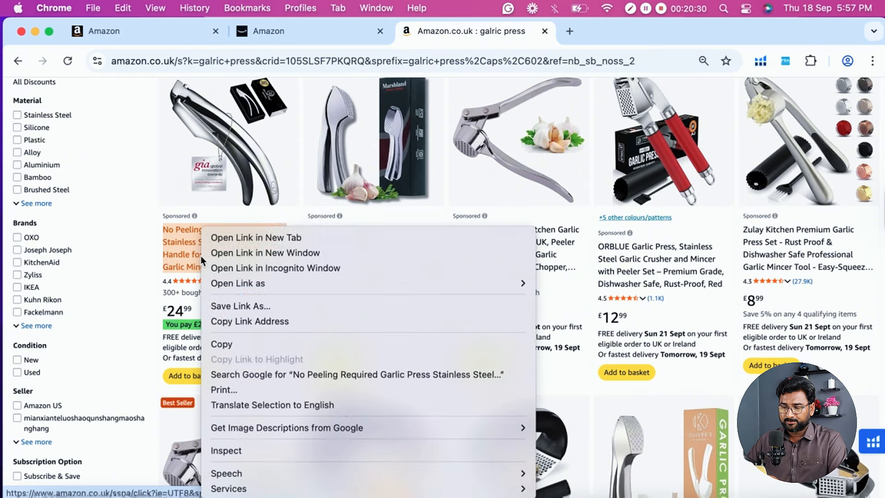
pyautogui.click(228, 237)
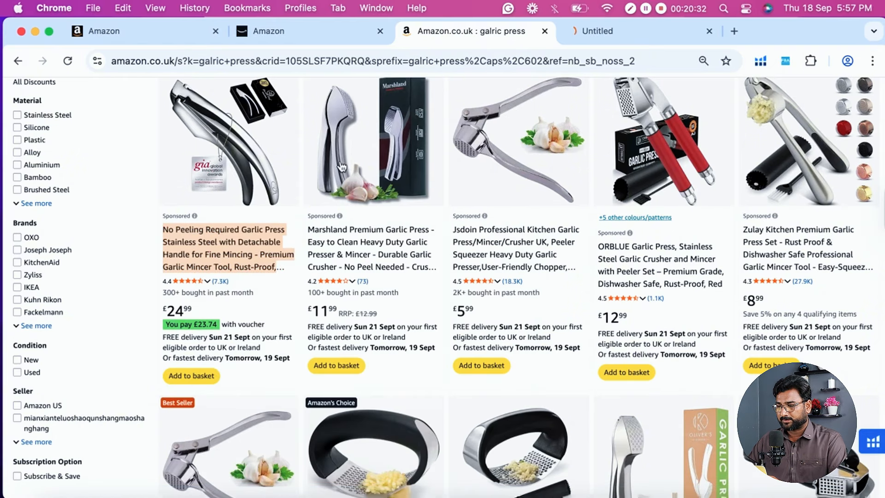
# - Look over the garlic press listing's "4 stars and above" sponsored products and copy the listing's ASIN, B08WHLDMNX, from the page address
pyautogui.click(590, 26)
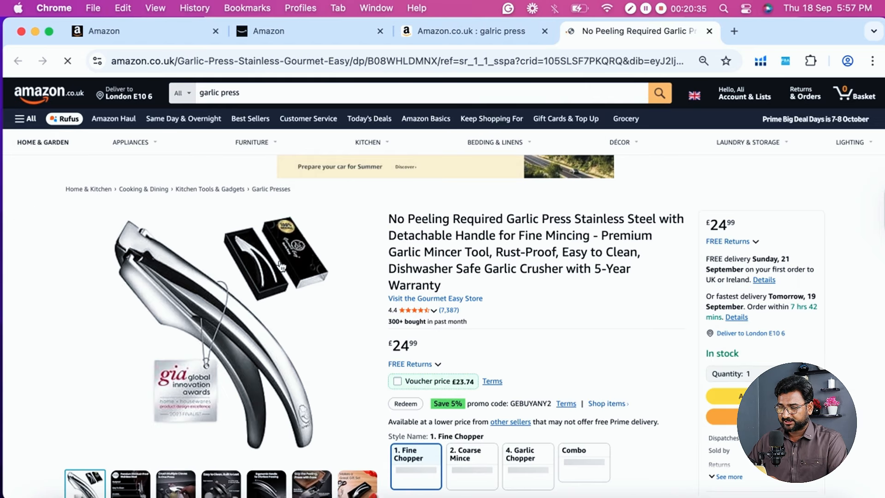
pyautogui.scroll(-15, 281, 267)
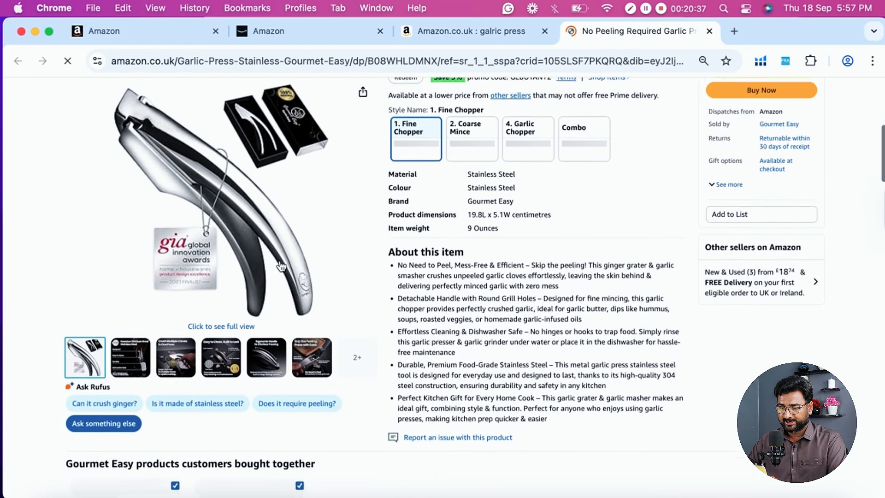
pyautogui.scroll(-3, 281, 266)
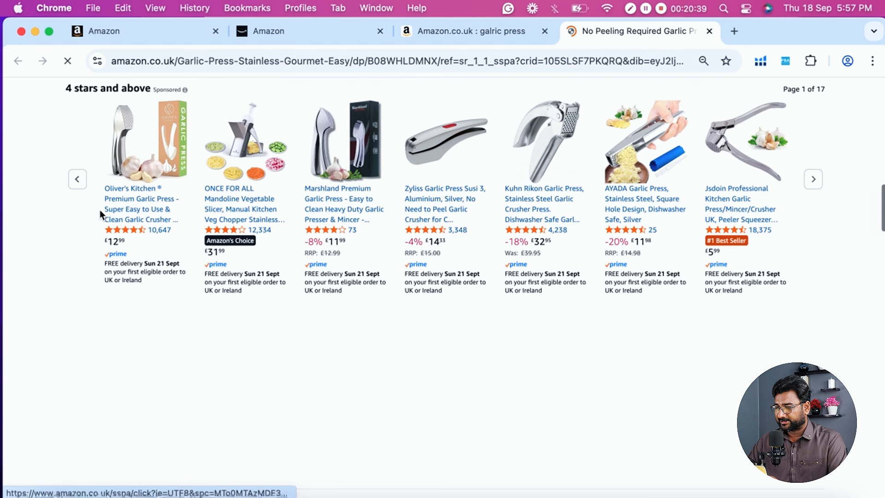
pyautogui.scroll(3, 99, 210)
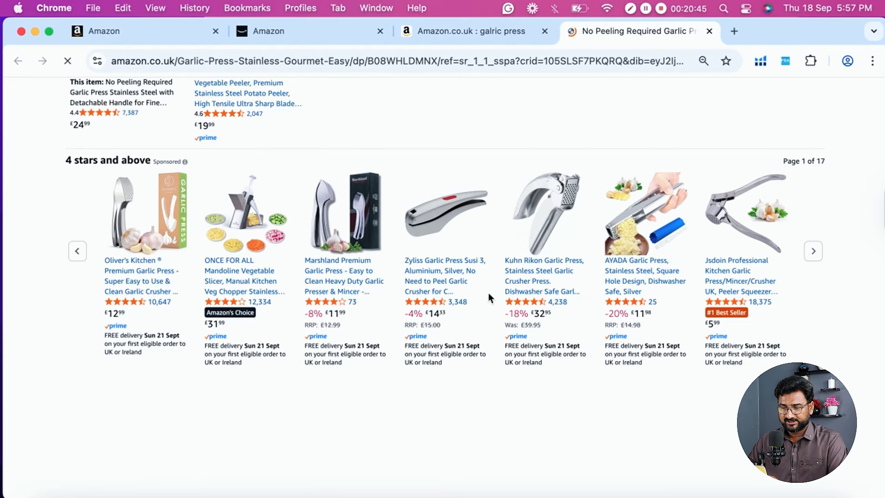
pyautogui.scroll(10, 138, 276)
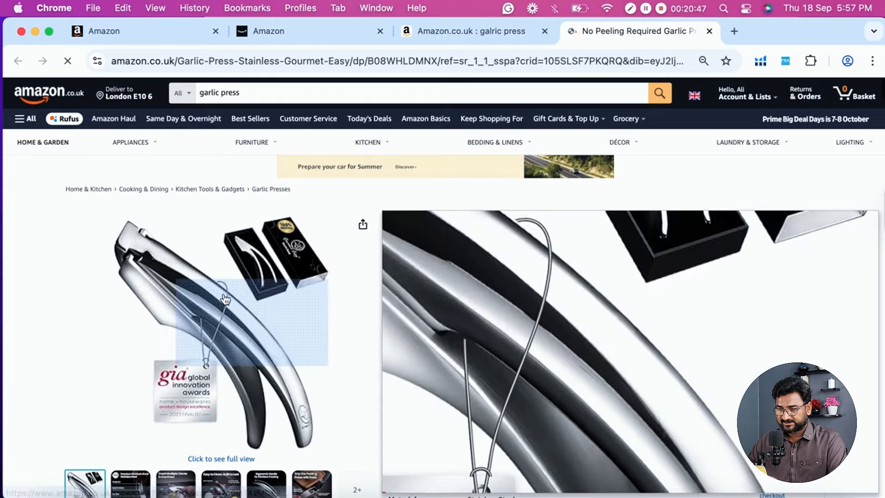
pyautogui.click(402, 66)
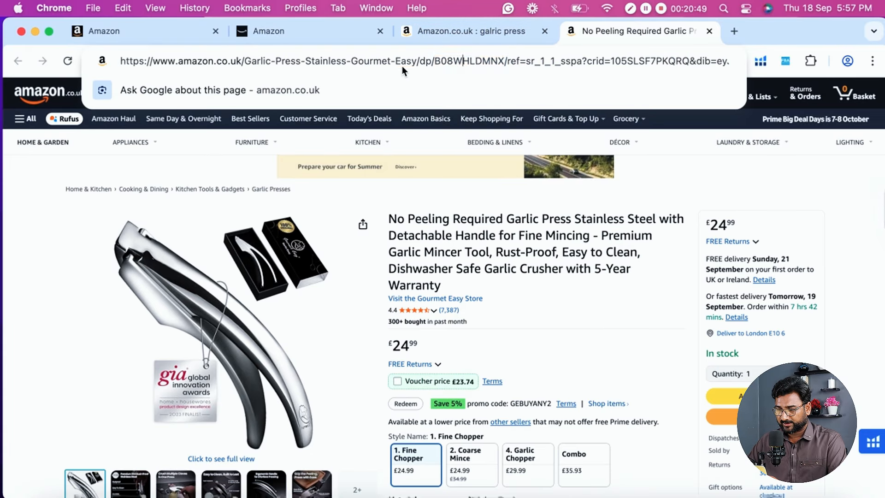
pyautogui.doubleClick(477, 60)
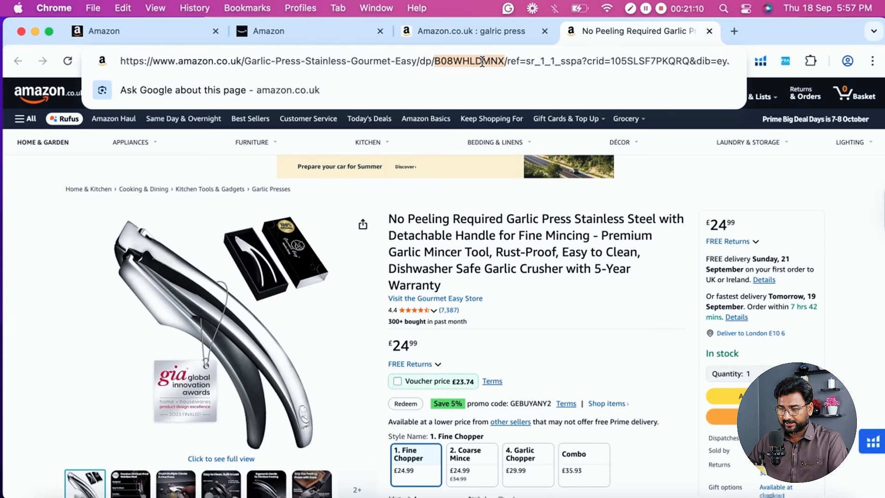
# - Return to the new campaign and switch its manual targeting from keyword targeting to product targeting
pyautogui.click(306, 37)
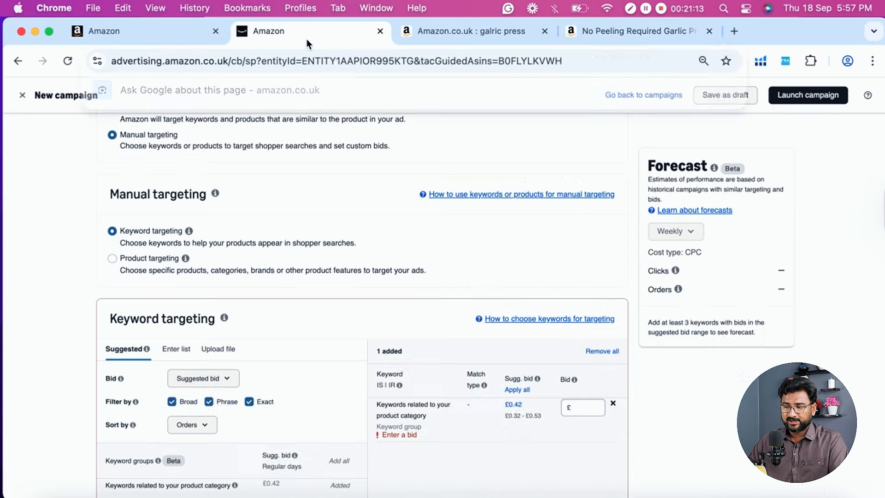
pyautogui.click(138, 262)
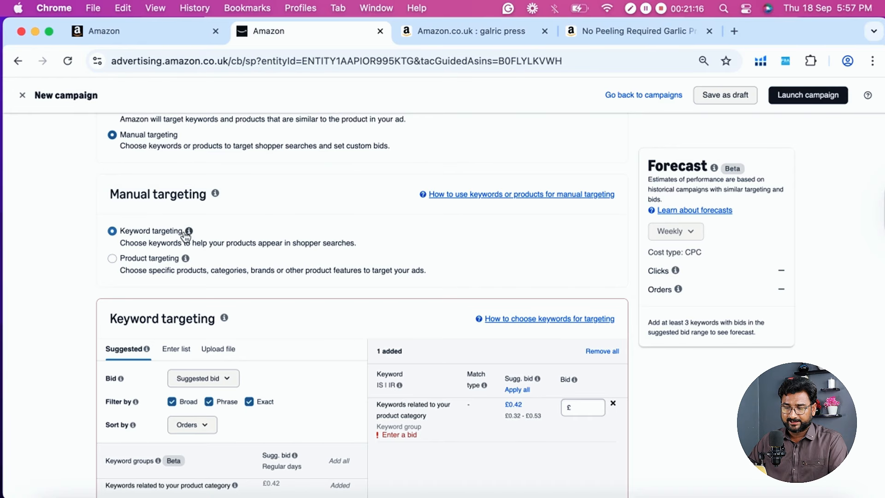
pyautogui.moveTo(189, 231)
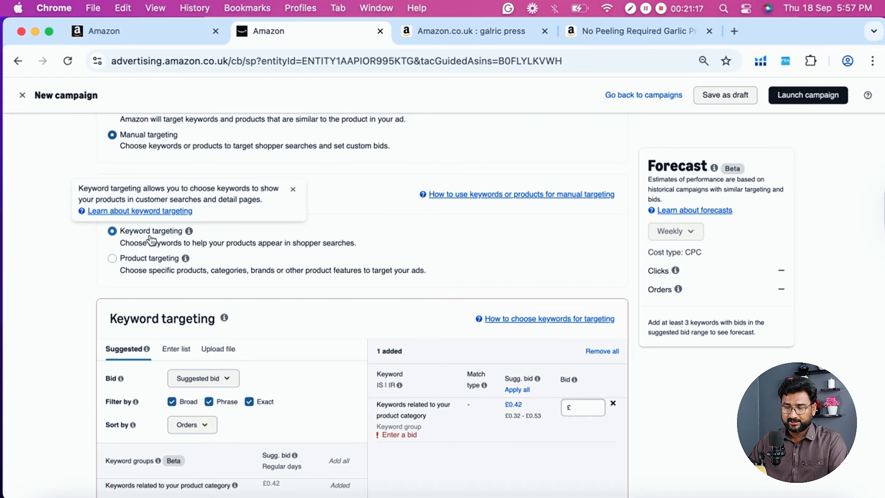
pyautogui.click(140, 262)
pyautogui.moveTo(276, 208)
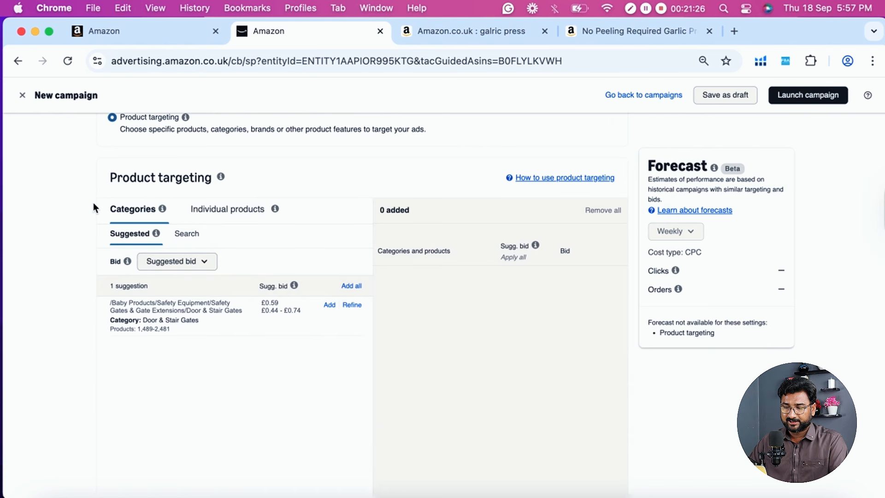
# - Switch product targeting from categories to individual products and browse the suggested products
pyautogui.scroll(1, 93, 203)
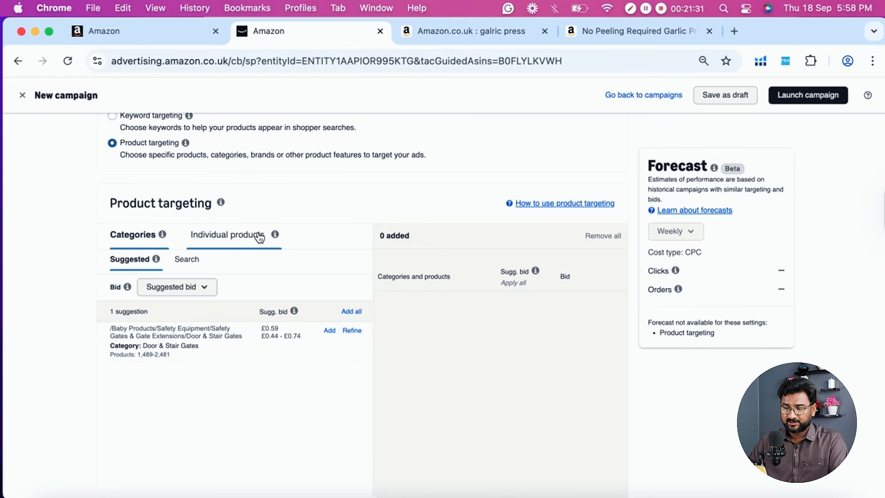
pyautogui.click(235, 244)
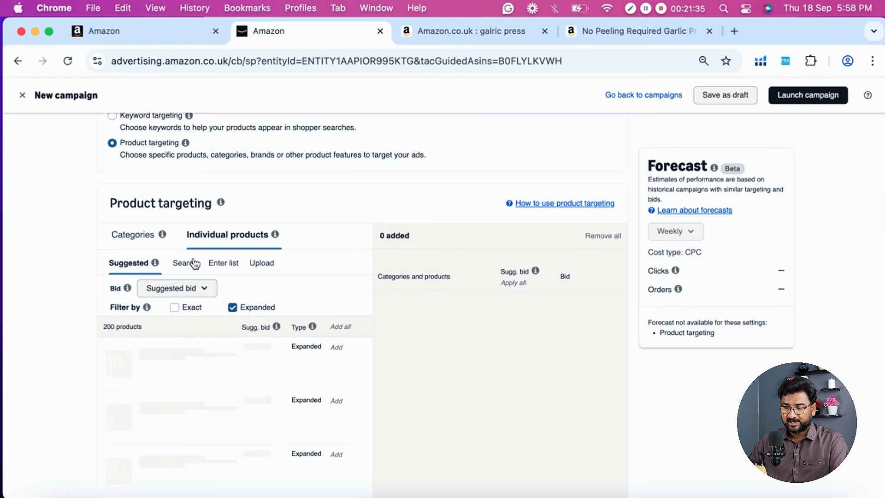
pyautogui.scroll(-1, 290, 254)
pyautogui.scroll(-1, 300, 240)
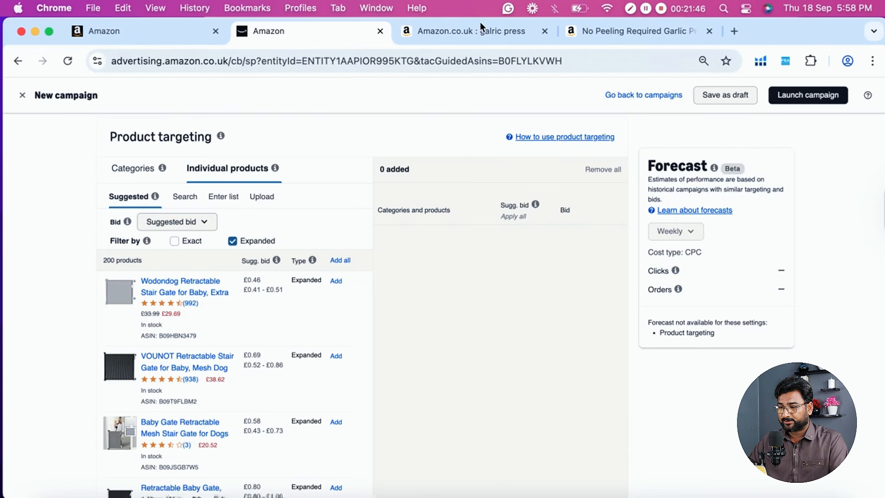
# - Go back to the garlic press listing and review its product details
pyautogui.click(629, 37)
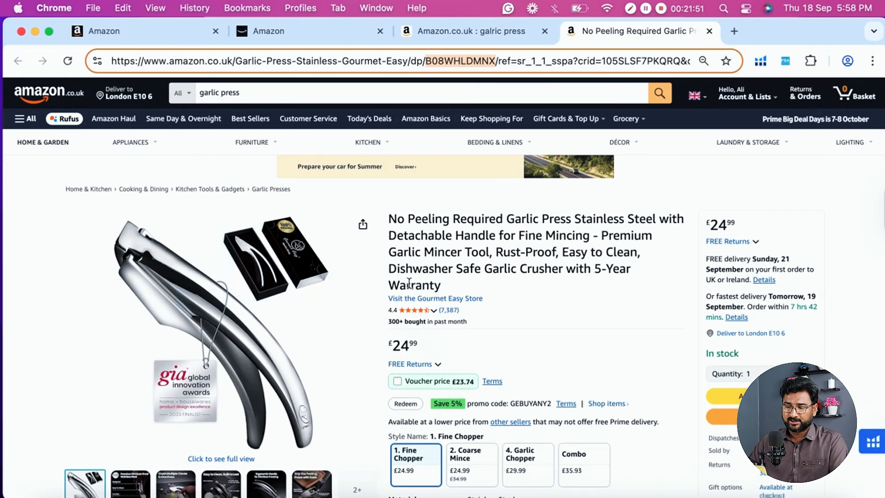
pyautogui.scroll(-2, 458, 295)
pyautogui.scroll(-2, 457, 294)
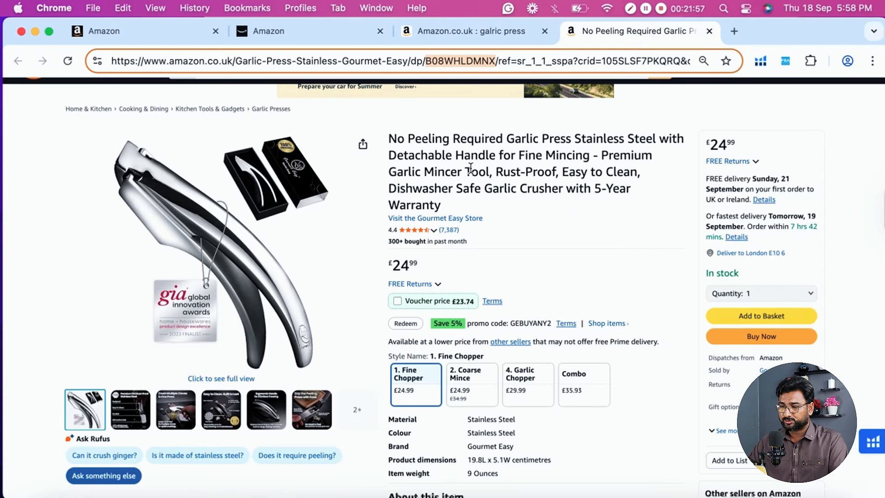
# - Return to the campaign and filter the individual product targets to Exact only, excluding Expanded
pyautogui.click(303, 30)
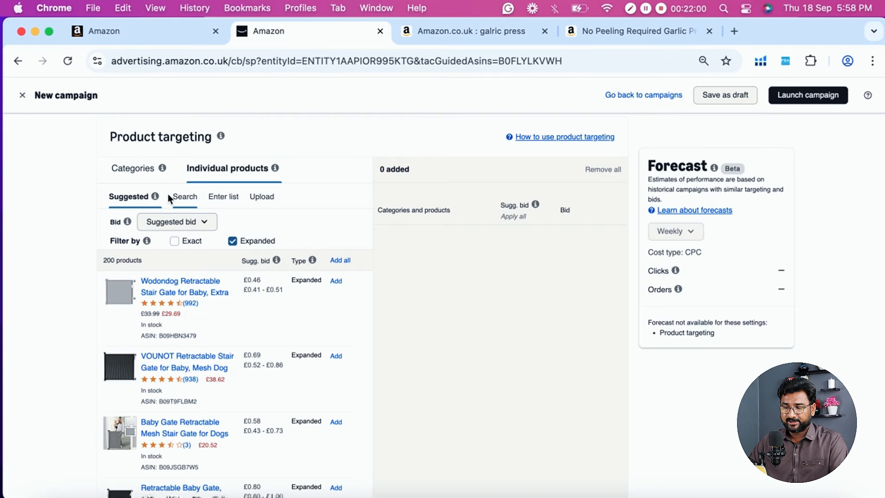
pyautogui.click(175, 241)
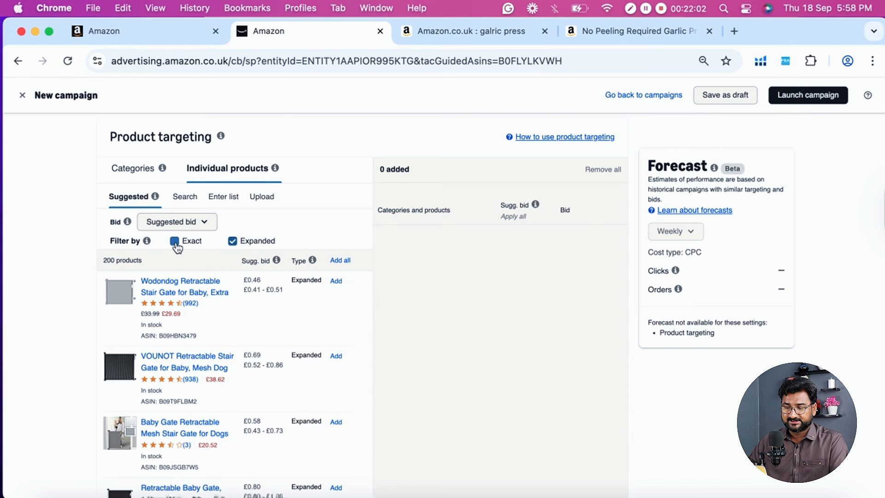
pyautogui.click(233, 241)
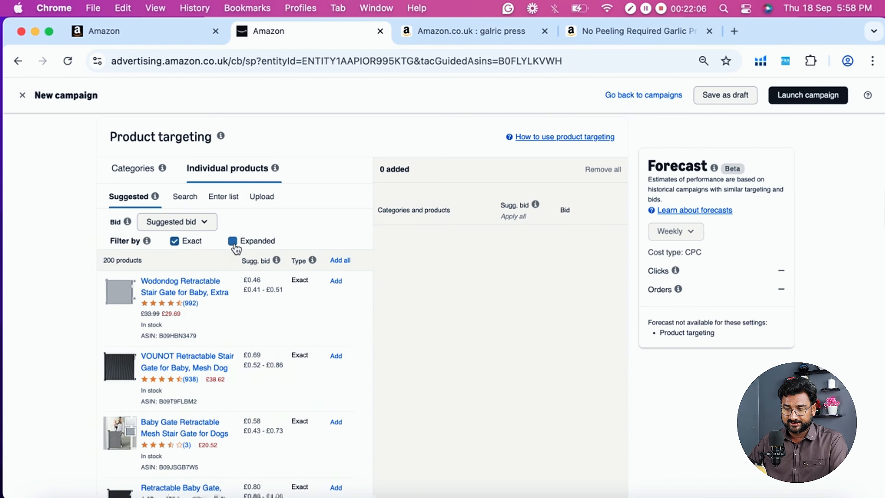
# - Add the product with ASIN B08WHLDMNX as an exact target by entering it as a list
pyautogui.click(221, 199)
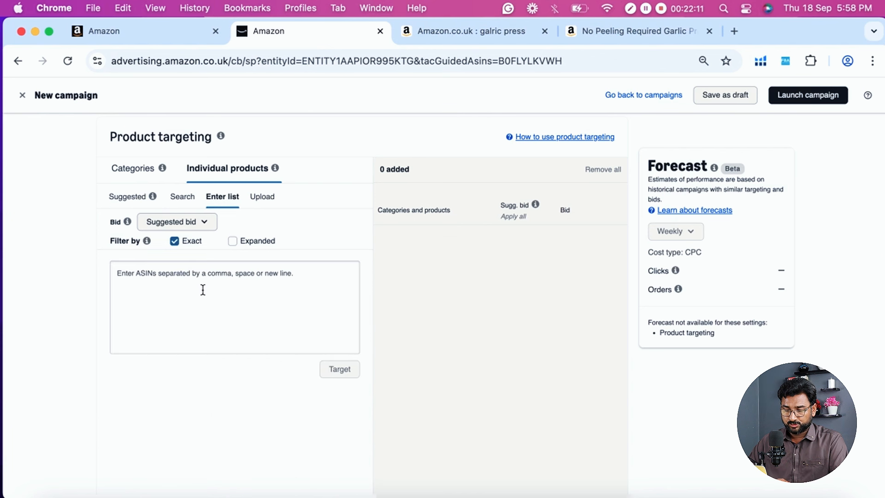
pyautogui.click(202, 290)
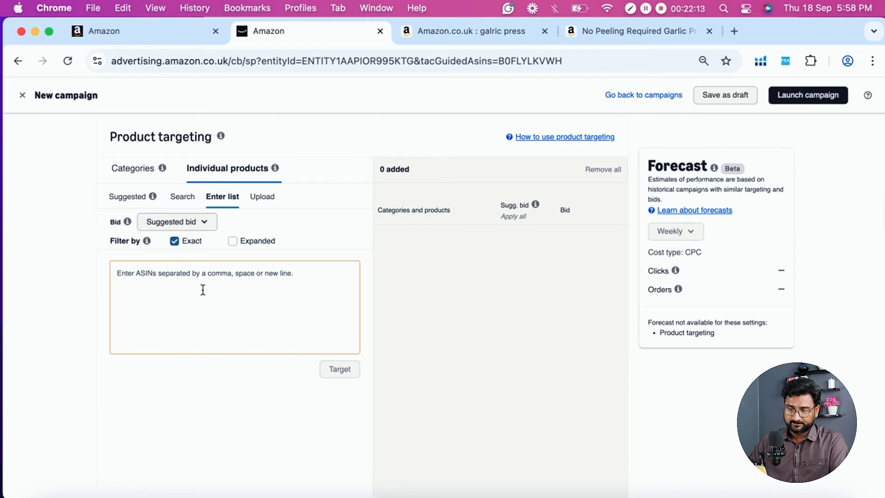
pyautogui.write('B08WHLDMNX')
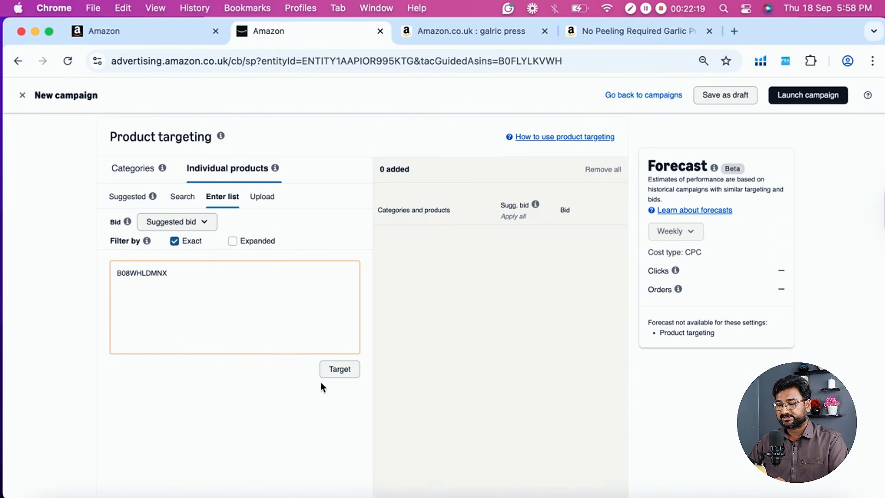
pyautogui.scroll(-2, 331, 368)
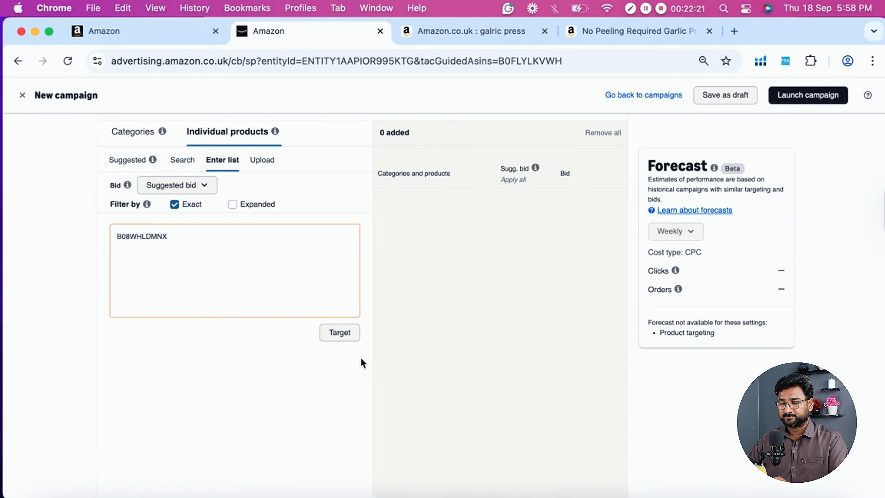
pyautogui.click(337, 340)
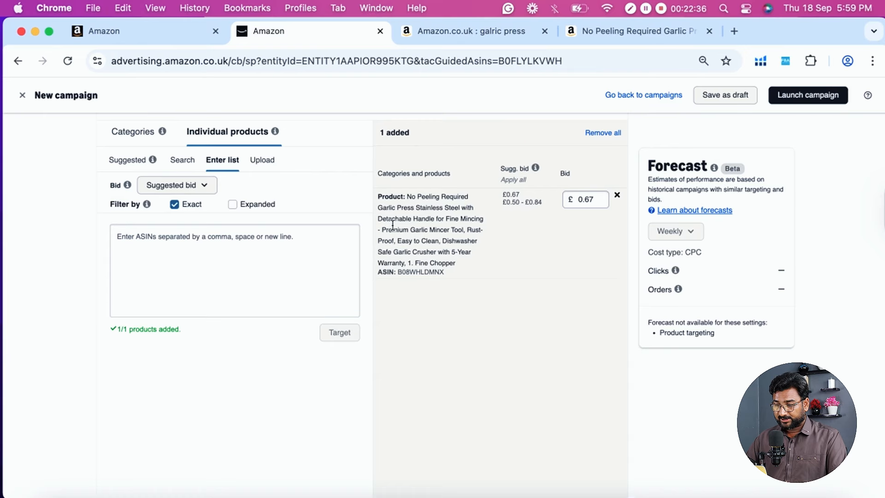
# - Examine the added garlic press target's title and its suggested bid
pyautogui.scroll(-1, 400, 241)
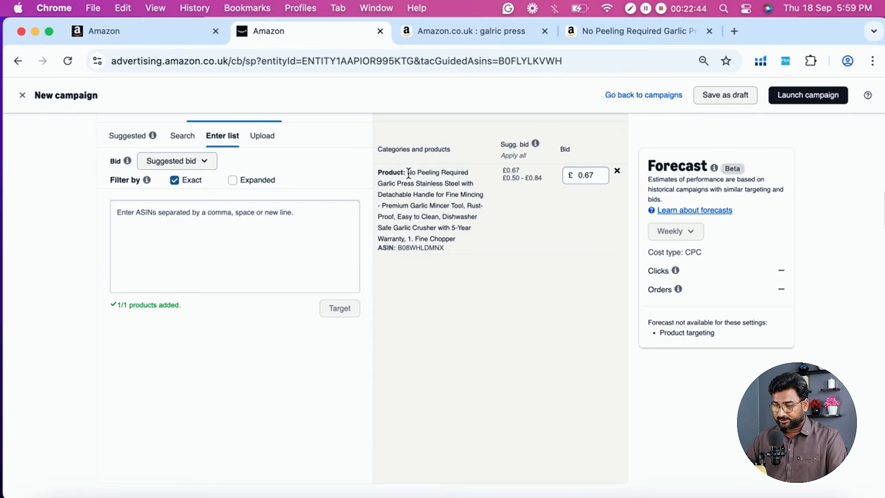
pyautogui.moveTo(409, 173); pyautogui.dragTo(435, 238)
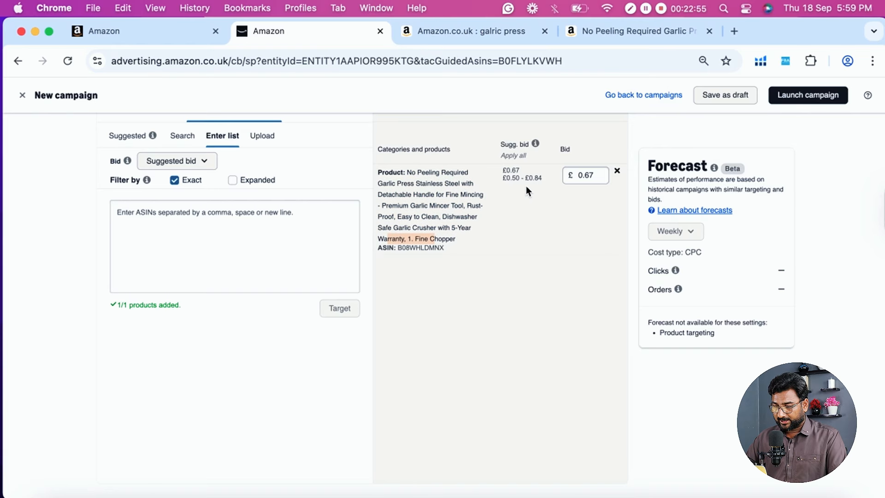
pyautogui.moveTo(417, 172); pyautogui.dragTo(471, 216)
pyautogui.click(512, 205)
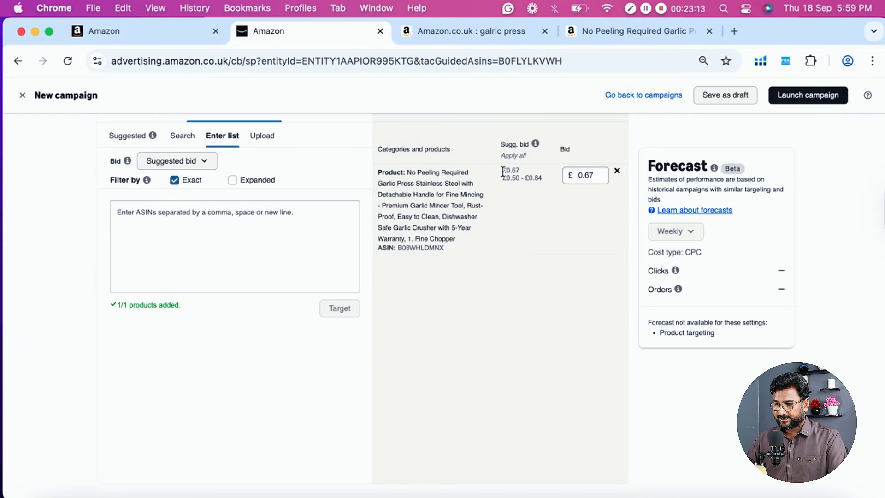
pyautogui.moveTo(503, 172); pyautogui.dragTo(517, 170)
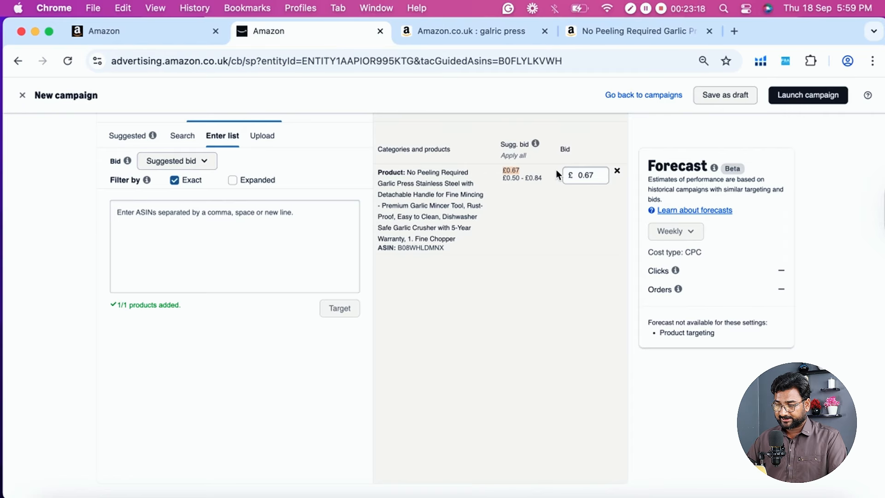
# - Set the garlic press target's bid to £0.54 and save it
pyautogui.click(599, 171)
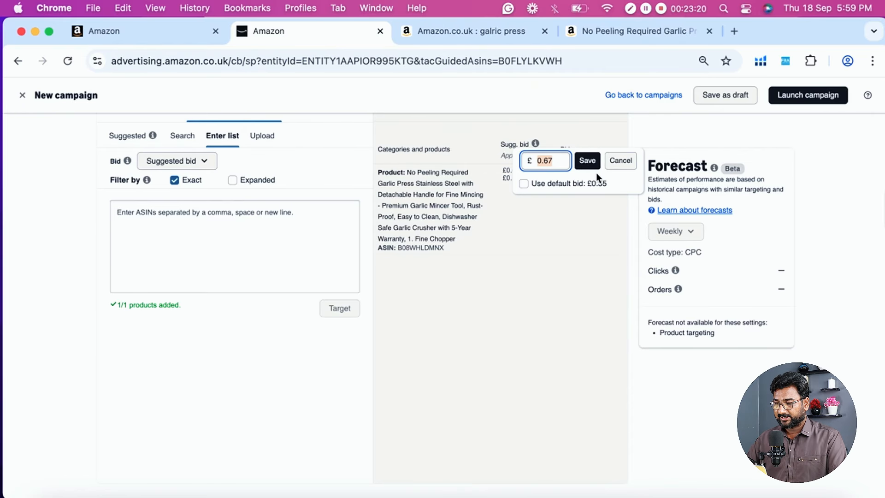
pyautogui.click(620, 166)
pyautogui.click(594, 181)
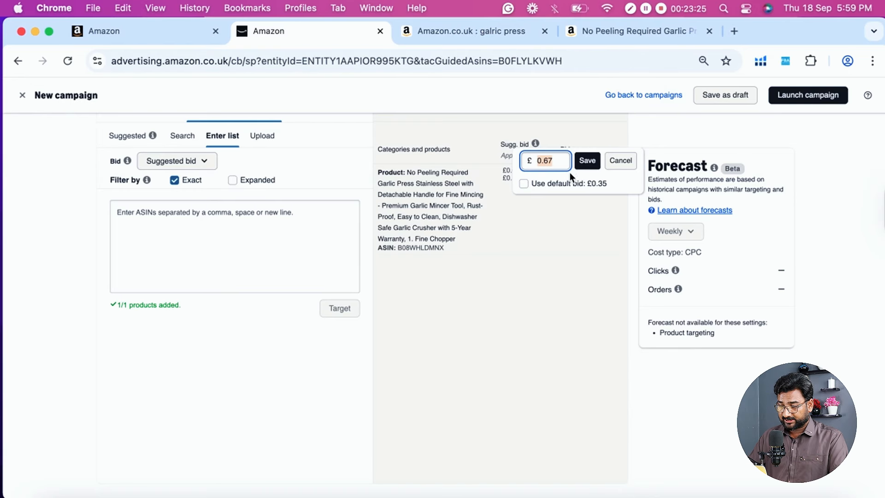
pyautogui.press('BackSpace')
pyautogui.write('0')
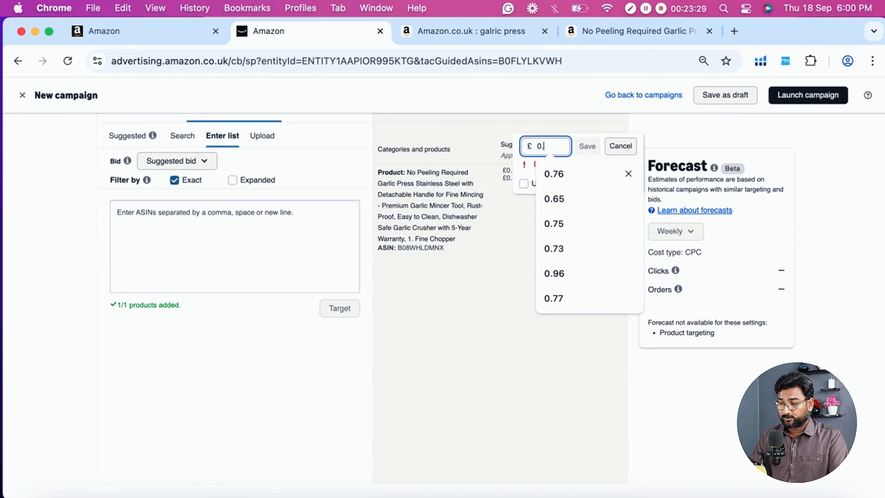
pyautogui.write('.54')
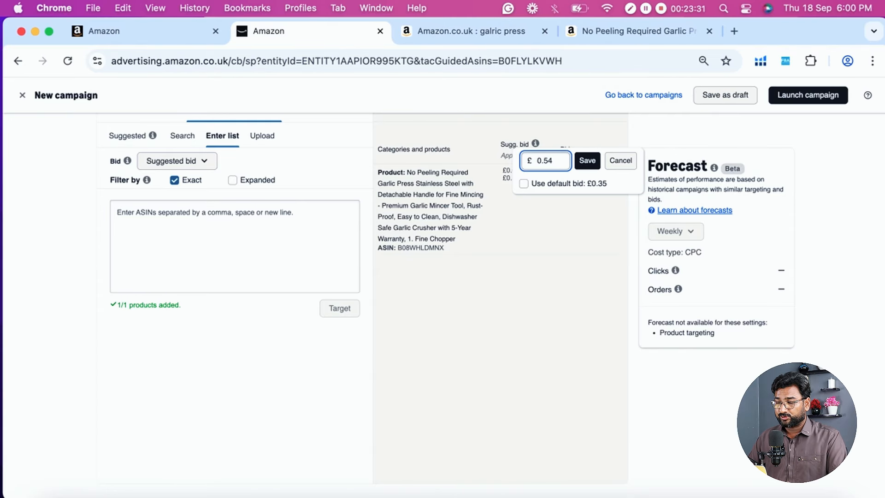
pyautogui.click(588, 160)
# - Check the garlic press target's suggested bid range, then set its bid to £0.45 and save it
pyautogui.tripleClick(515, 184)
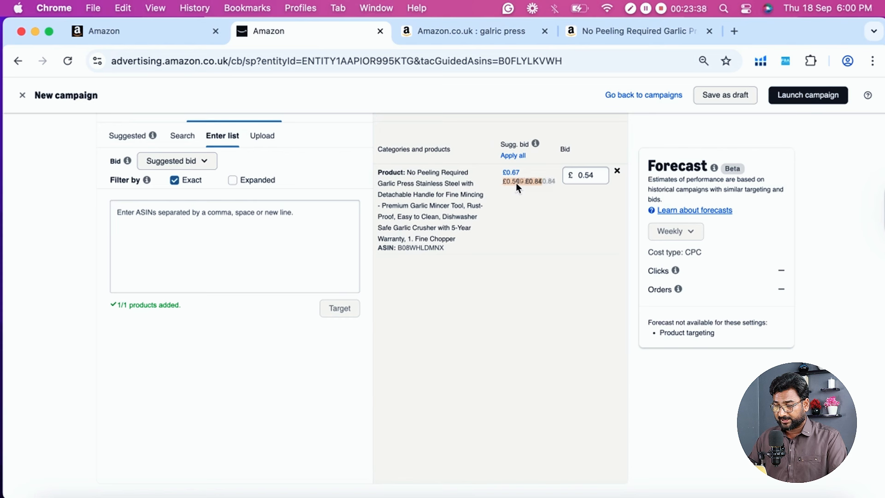
pyautogui.click(582, 176)
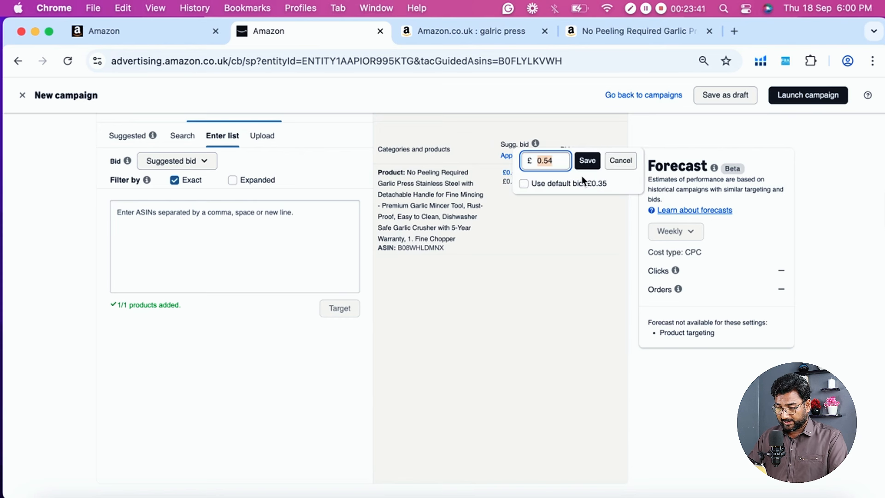
pyautogui.write('0.45')
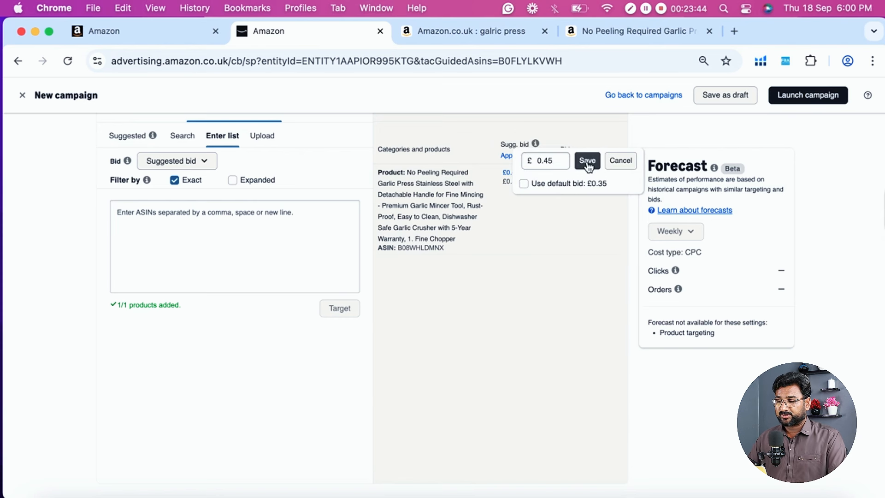
pyautogui.press('Return')
pyautogui.click(556, 198)
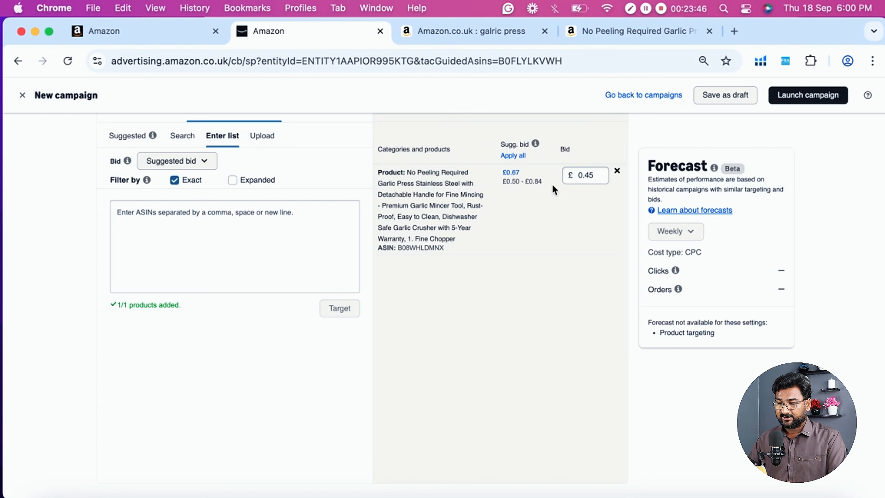
# - Review the garlic press product page and the sponsored listings in the Amazon search results for garlic press
pyautogui.click(599, 28)
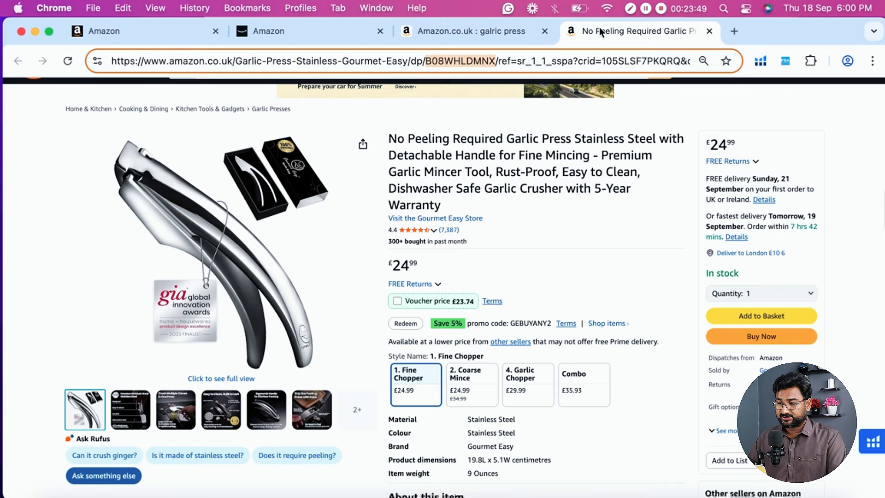
pyautogui.click(482, 31)
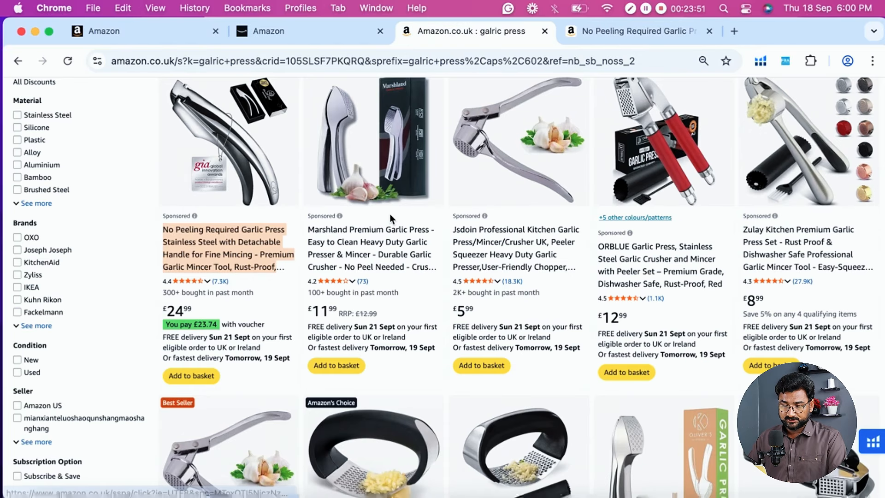
pyautogui.scroll(2, 248, 235)
pyautogui.scroll(2, 248, 234)
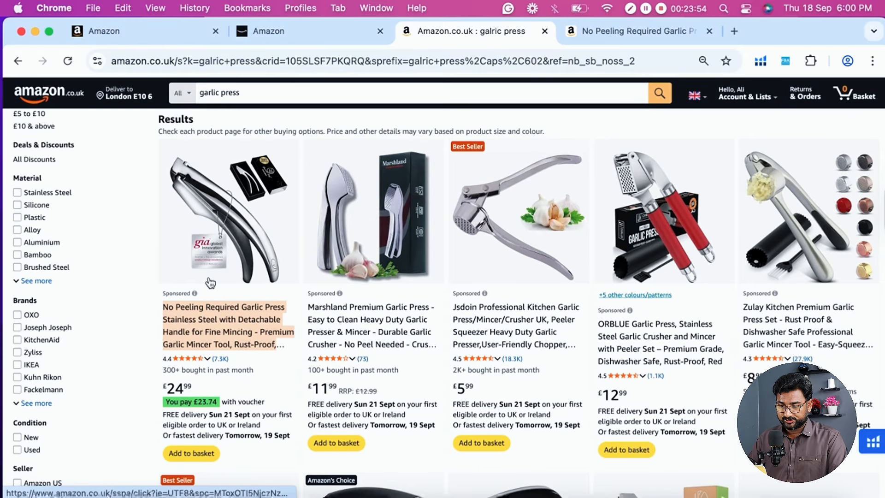
pyautogui.scroll(-3, 208, 282)
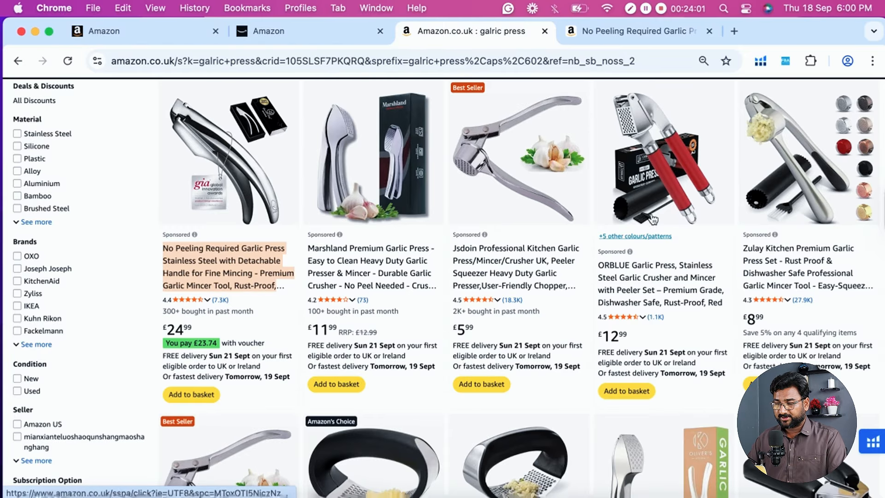
pyautogui.scroll(2, 401, 210)
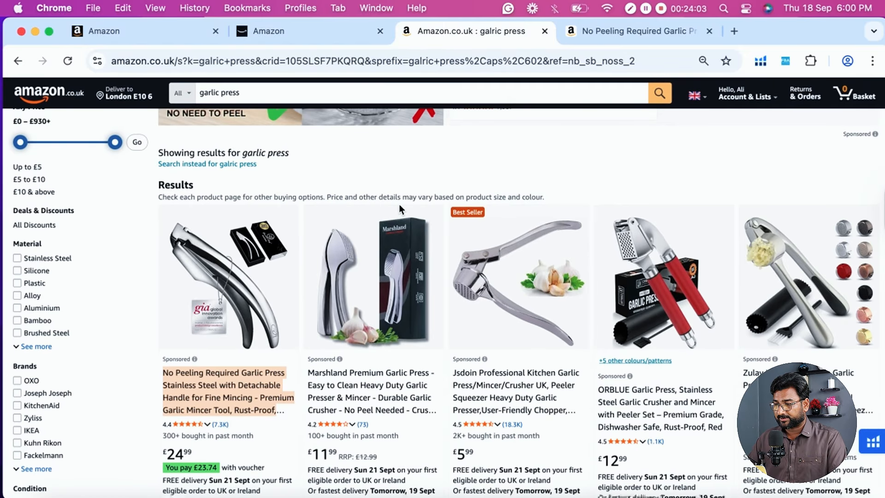
pyautogui.scroll(-2, 399, 204)
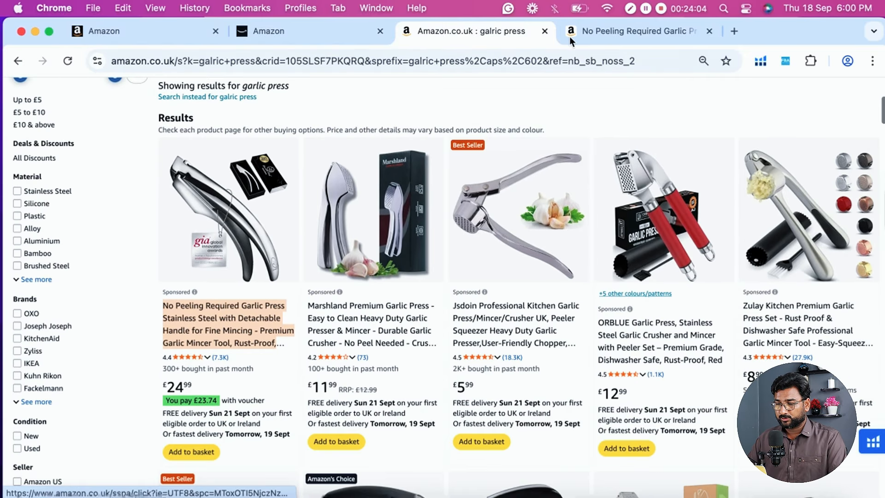
# - Return to the new campaign and switch its manual targeting to Keyword targeting
pyautogui.click(300, 35)
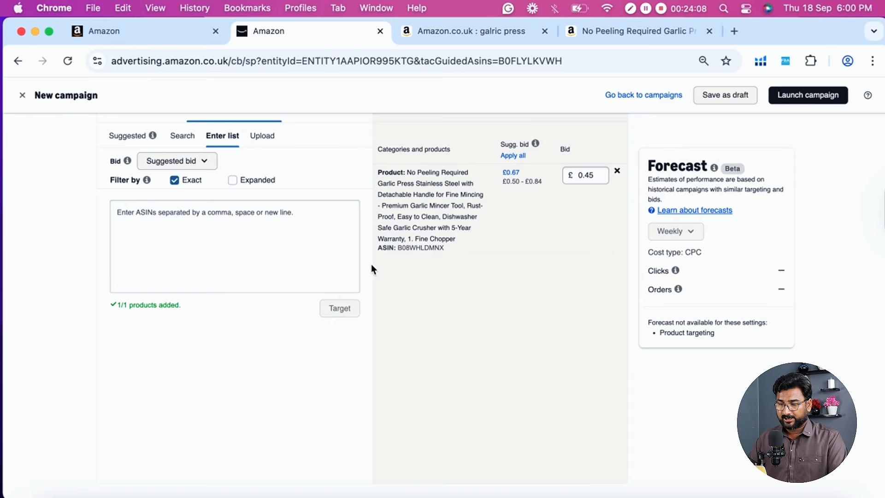
pyautogui.scroll(5, 366, 265)
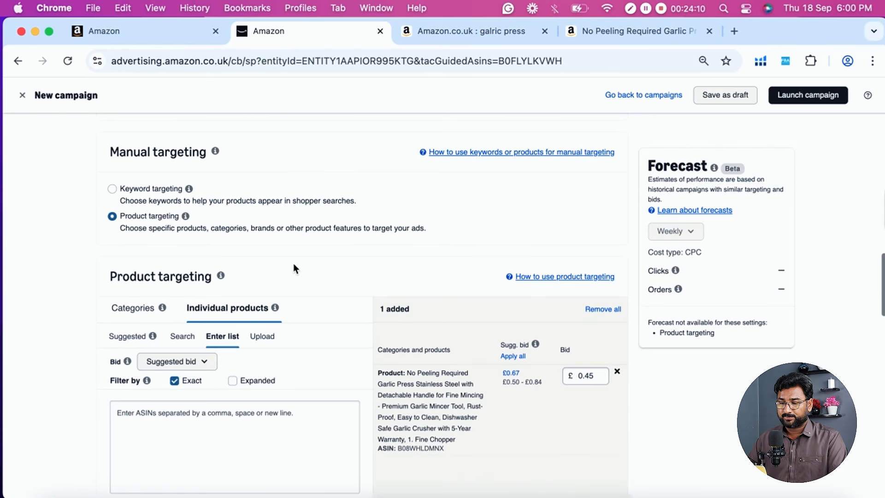
pyautogui.moveTo(188, 219)
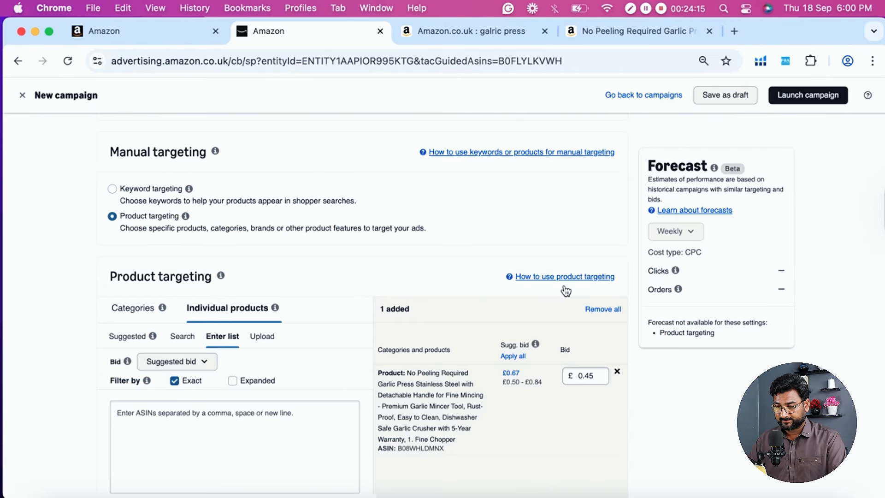
pyautogui.scroll(-1, 407, 255)
pyautogui.scroll(3, 407, 254)
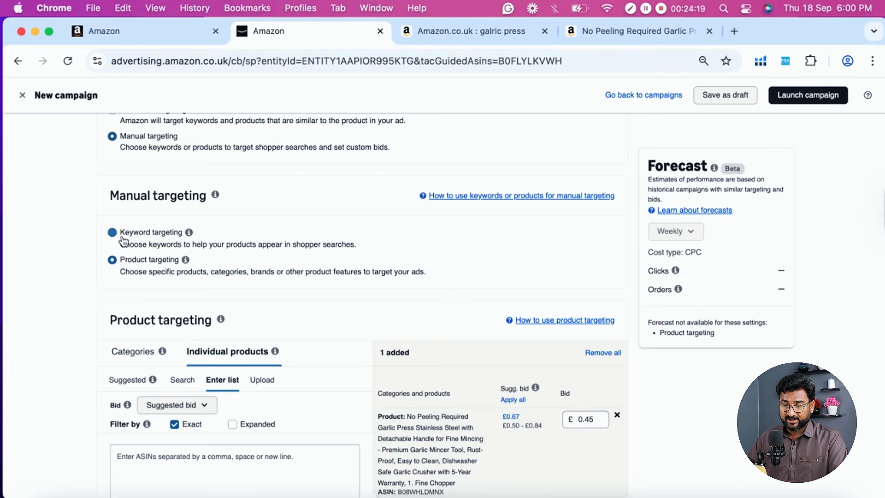
pyautogui.scroll(4, 152, 188)
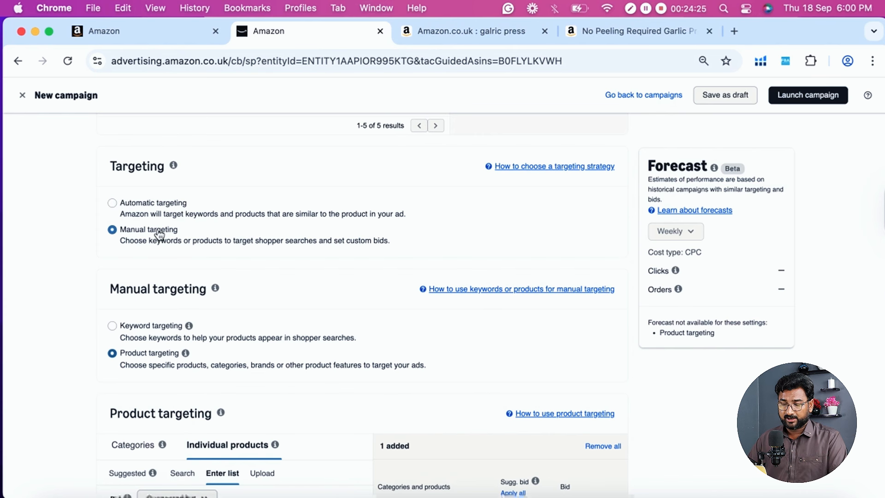
pyautogui.click(141, 333)
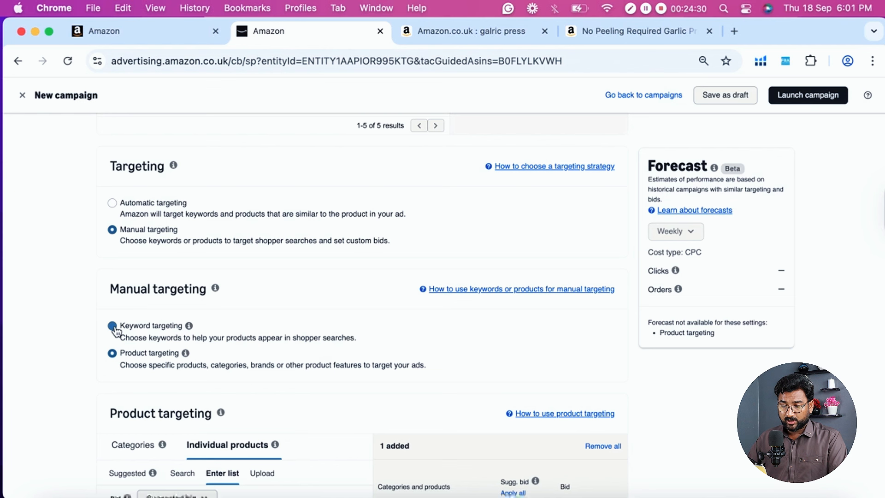
pyautogui.scroll(-2, 186, 317)
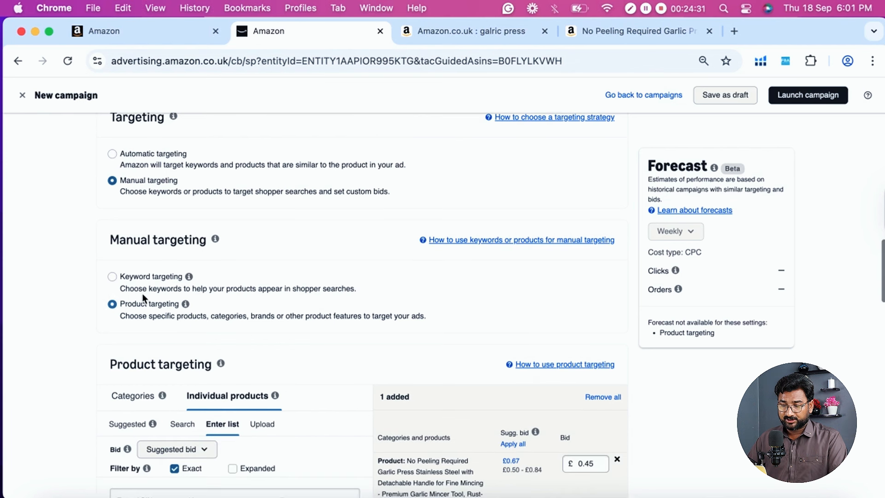
pyautogui.click(114, 277)
pyautogui.scroll(-3, 116, 272)
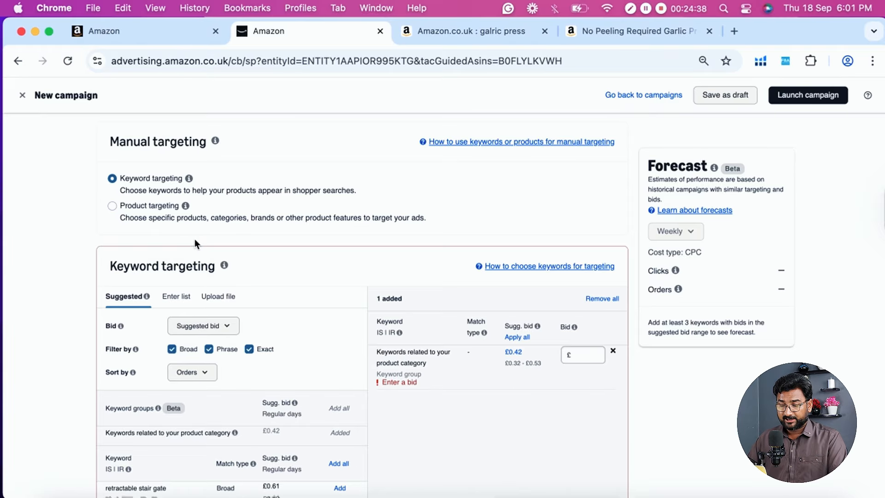
# - Filter the suggested keywords to the Exact match type only, excluding Broad and Phrase
pyautogui.scroll(1, 178, 248)
pyautogui.scroll(1, 178, 251)
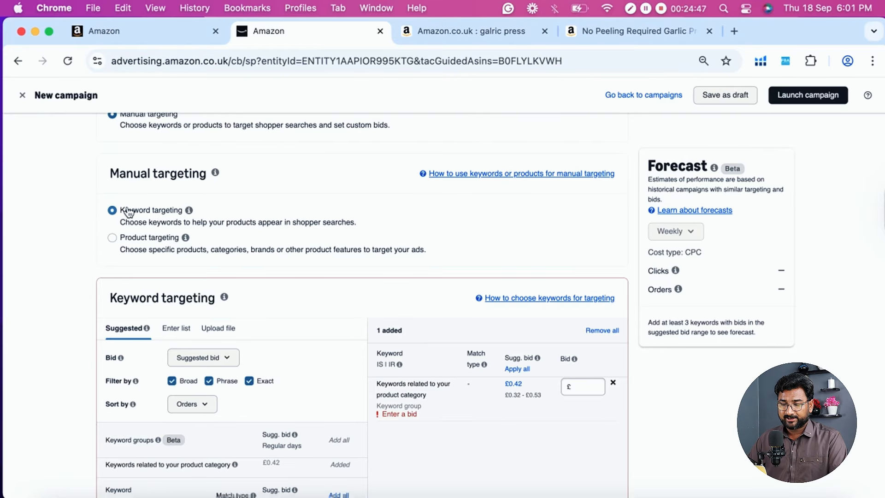
pyautogui.scroll(-1, 159, 216)
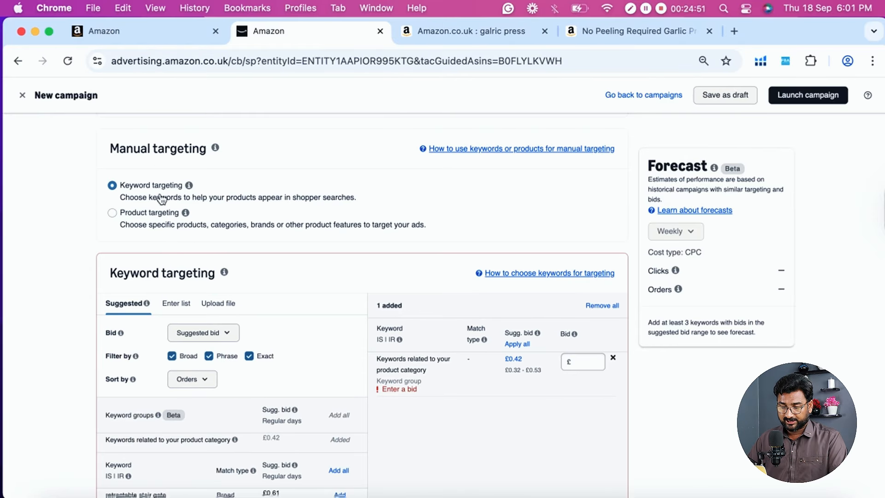
pyautogui.scroll(-1, 164, 199)
pyautogui.scroll(-1, 164, 196)
pyautogui.scroll(-2, 156, 175)
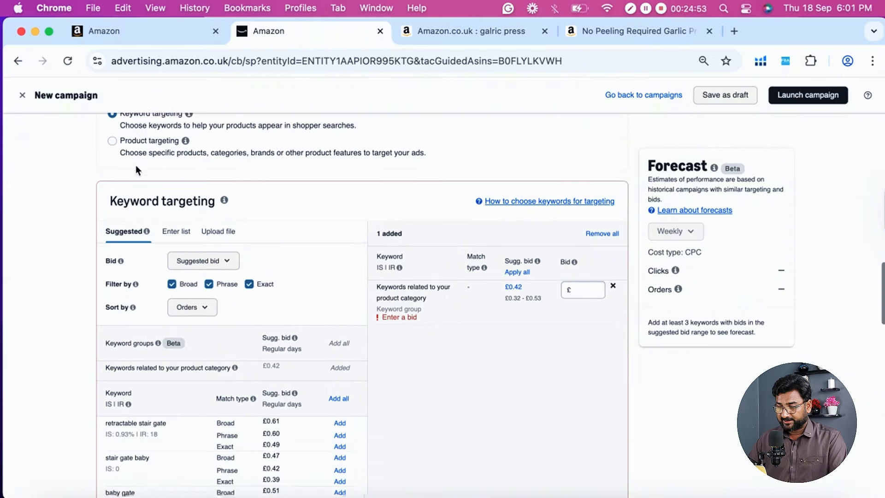
pyautogui.scroll(-3, 217, 164)
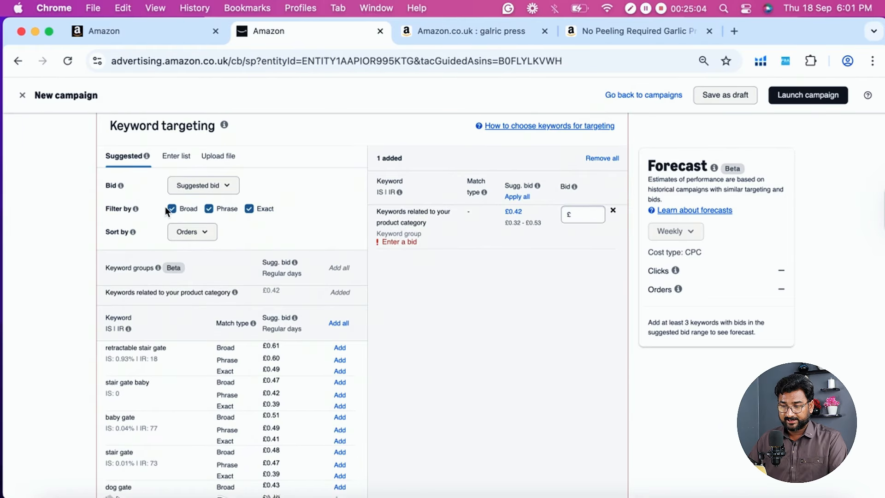
pyautogui.click(172, 210)
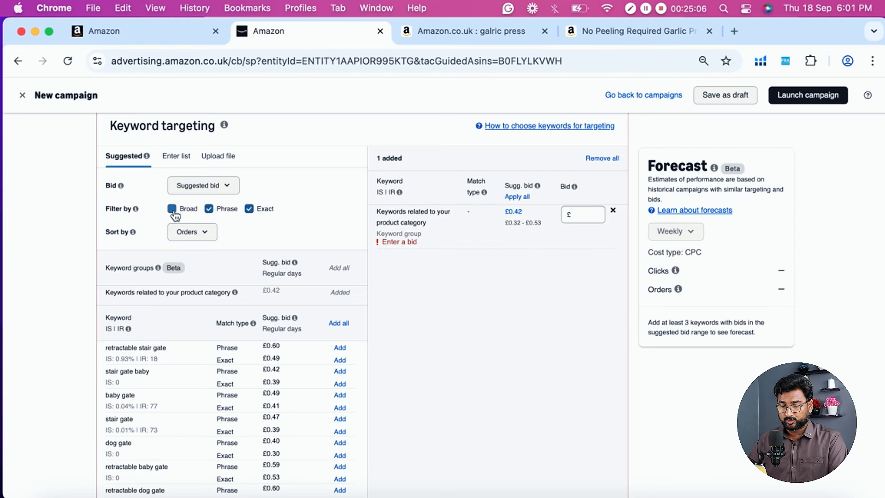
pyautogui.click(210, 209)
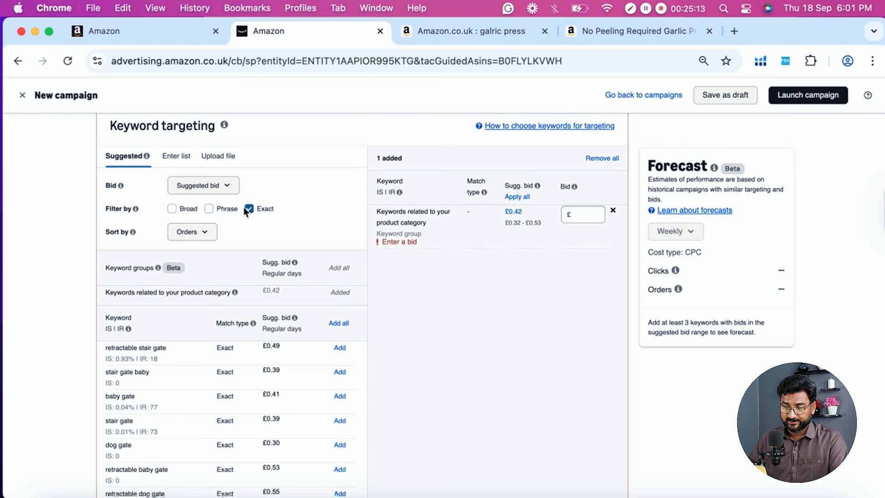
# - Examine the suggested exact-match keywords with their IS and IR figures and suggested bids, referring briefly to the garlic press search results
pyautogui.scroll(-1, 244, 207)
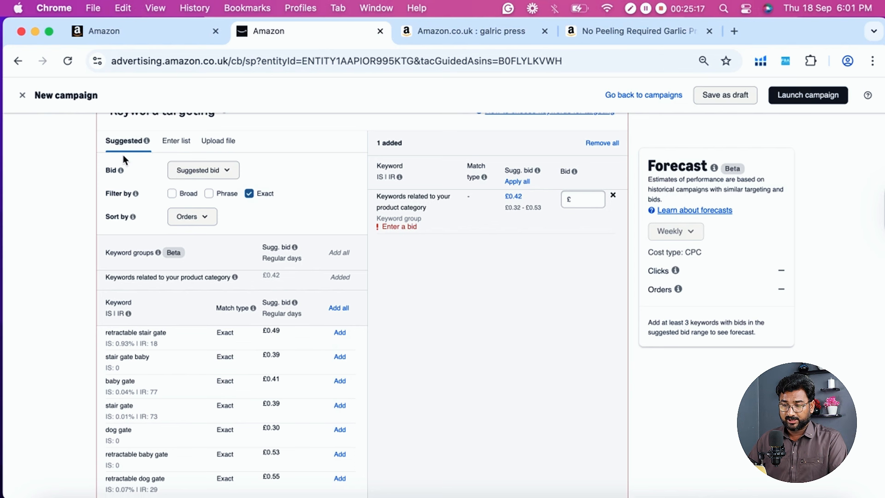
pyautogui.scroll(1, 123, 159)
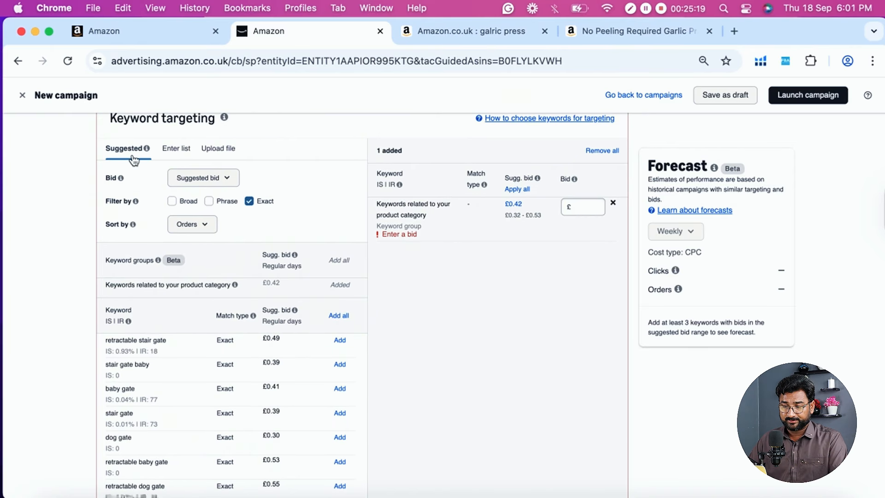
pyautogui.scroll(-5, 178, 317)
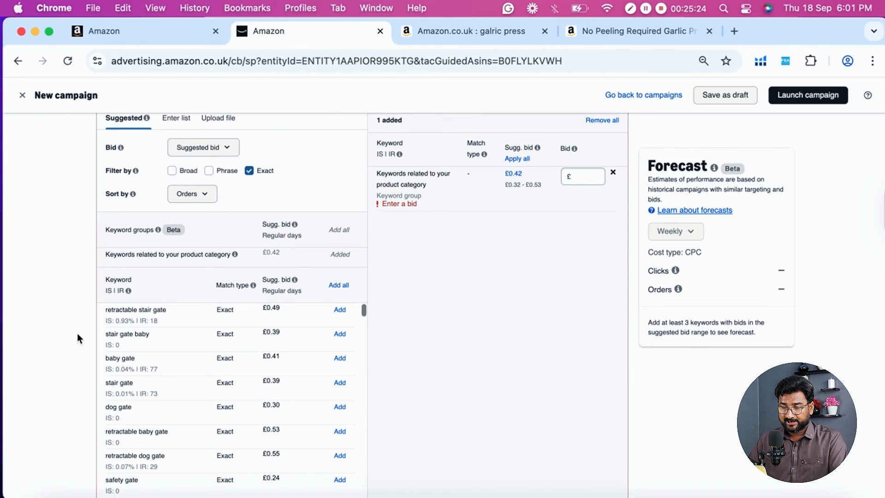
pyautogui.scroll(-2, 53, 340)
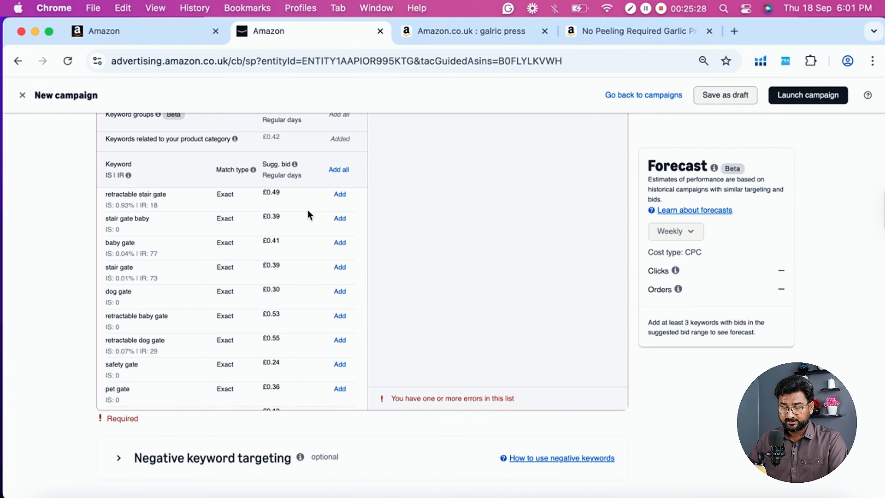
pyautogui.scroll(1, 307, 210)
pyautogui.scroll(3, 123, 251)
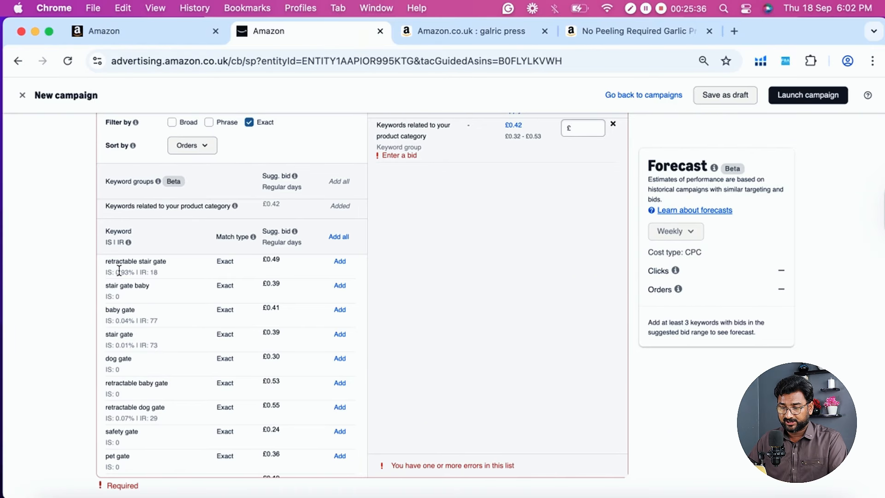
pyautogui.scroll(-1, 83, 272)
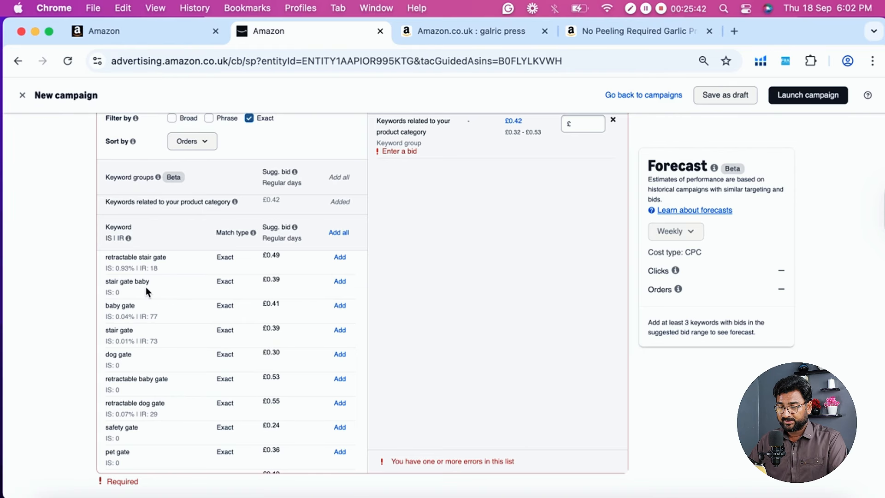
pyautogui.click(488, 34)
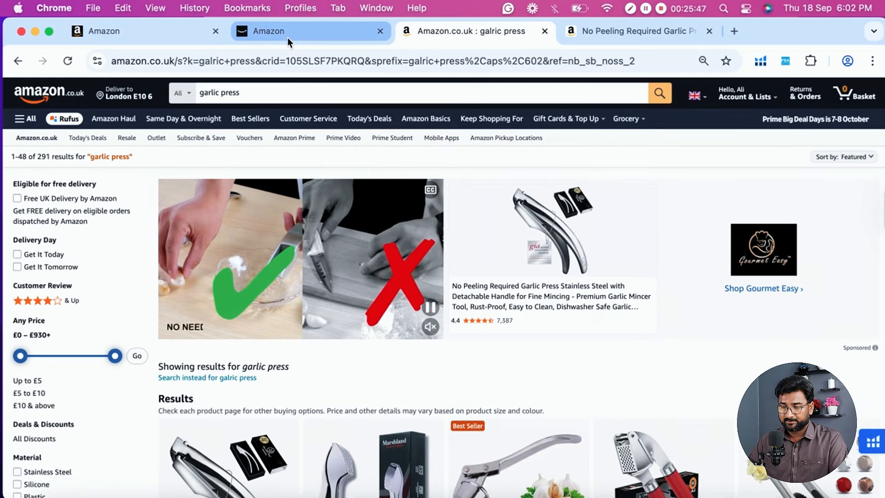
pyautogui.click(286, 35)
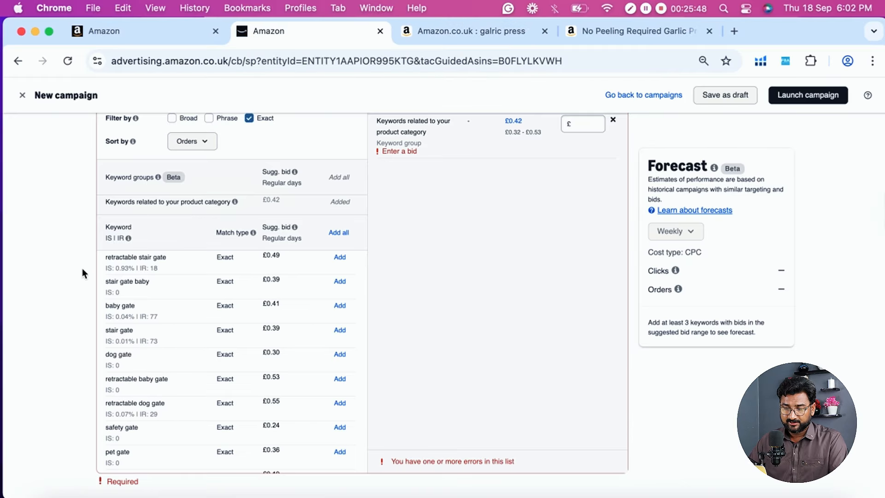
pyautogui.scroll(1, 82, 267)
pyautogui.scroll(-1, 142, 278)
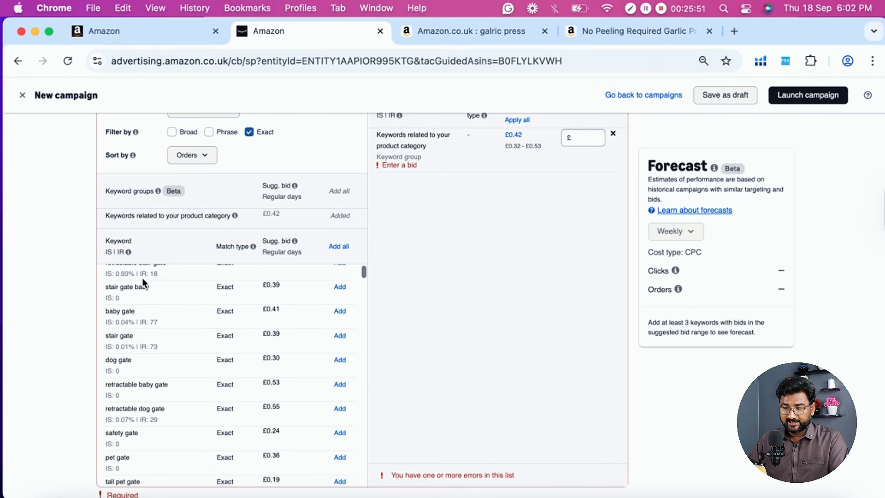
pyautogui.scroll(1, 115, 279)
pyautogui.scroll(-2, 90, 281)
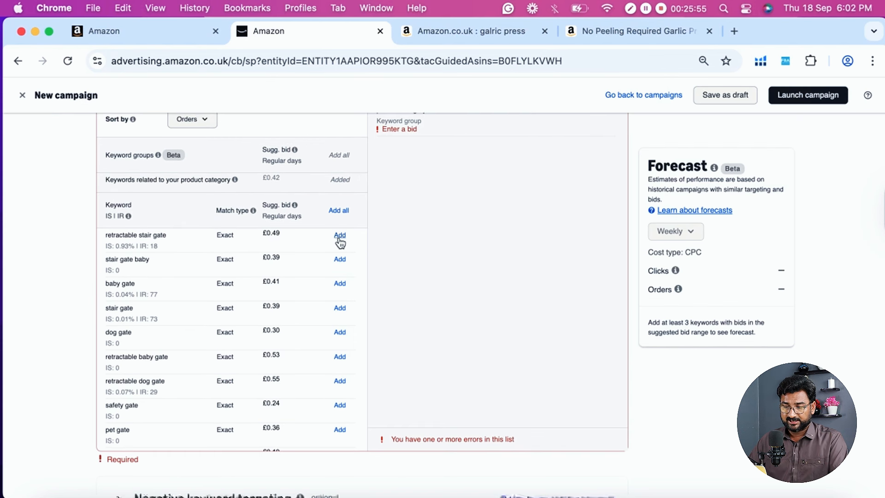
pyautogui.scroll(1, 340, 240)
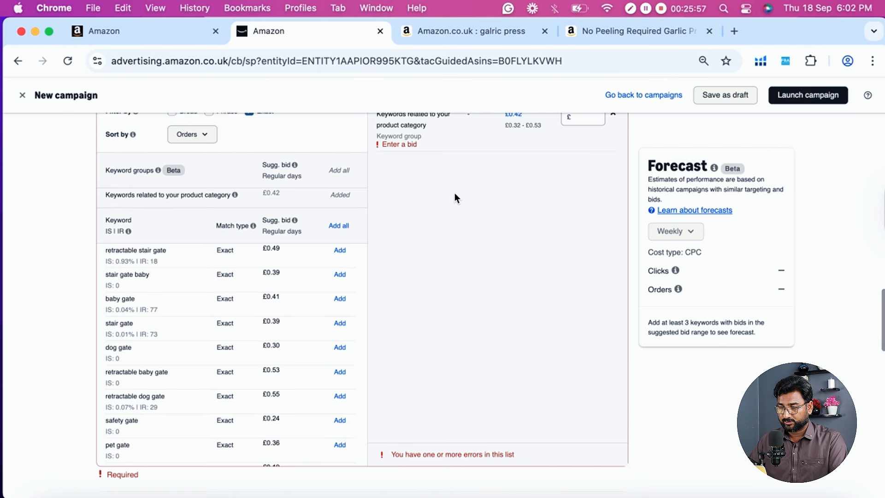
# - Remove the "Keywords related to your product category" keyword group from the added targets
pyautogui.scroll(3, 455, 193)
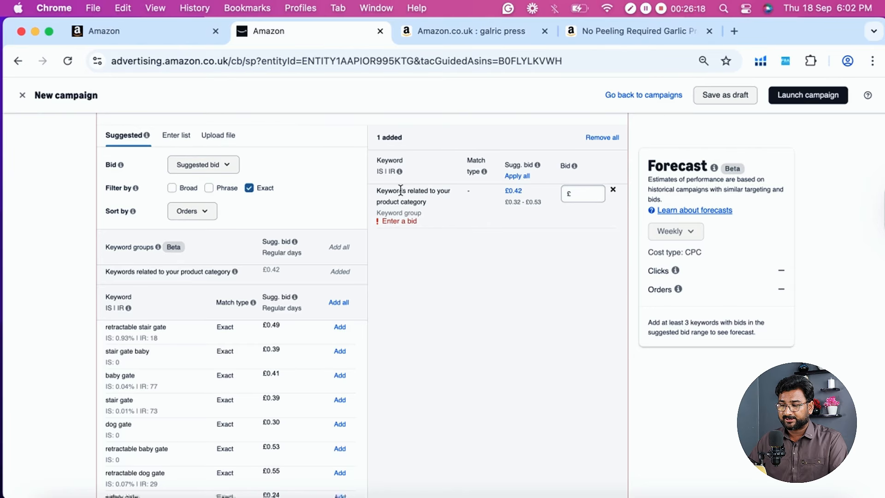
pyautogui.doubleClick(412, 201)
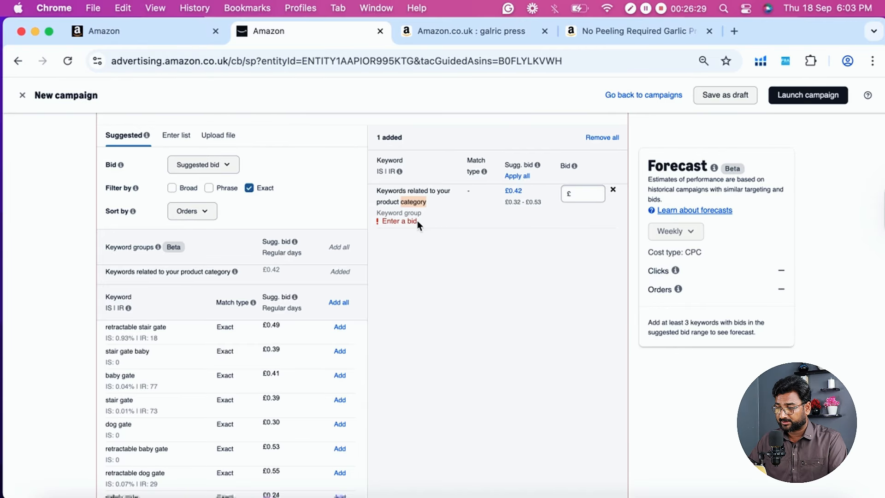
pyautogui.click(613, 193)
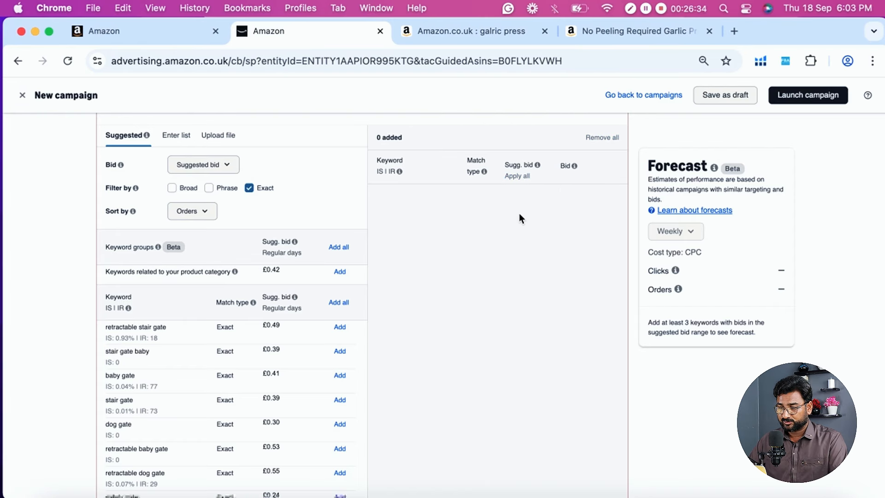
# - Copy the suggested exact-match keyword "retractable stair gate"
pyautogui.scroll(-1, 519, 213)
pyautogui.scroll(-2, 422, 178)
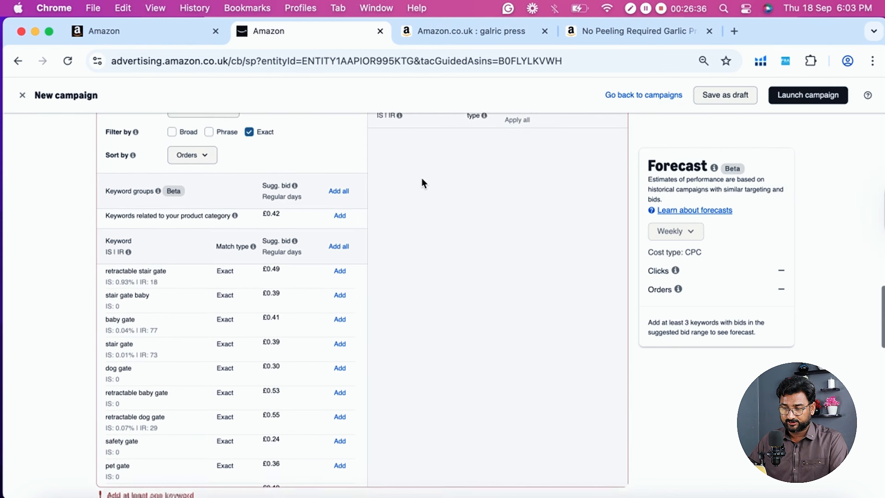
pyautogui.scroll(3, 418, 159)
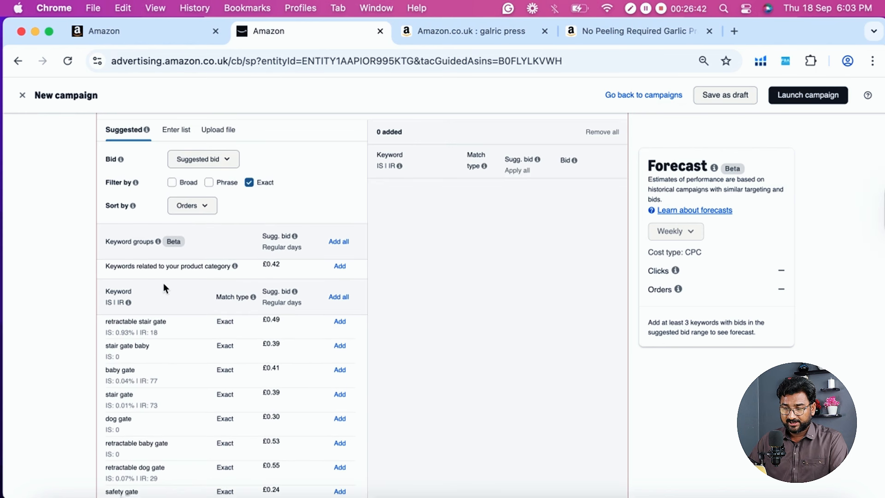
pyautogui.scroll(-3, 22, 316)
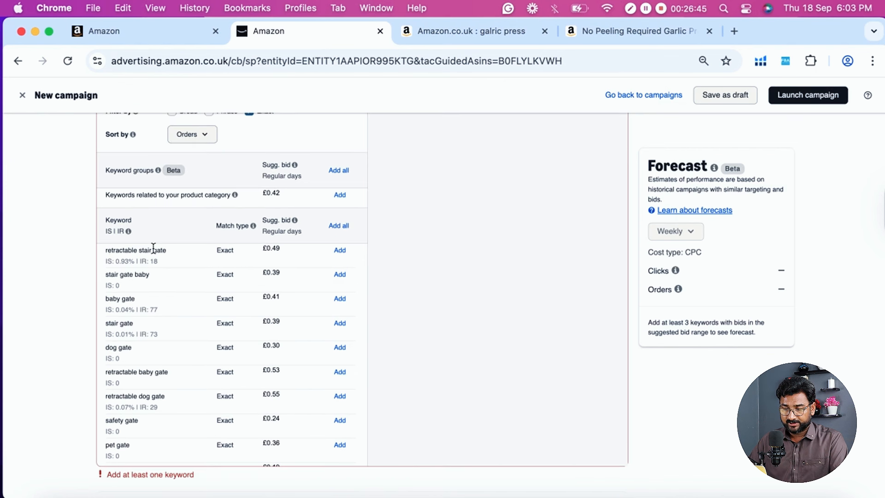
pyautogui.tripleClick(131, 250)
pyautogui.press('super+c')
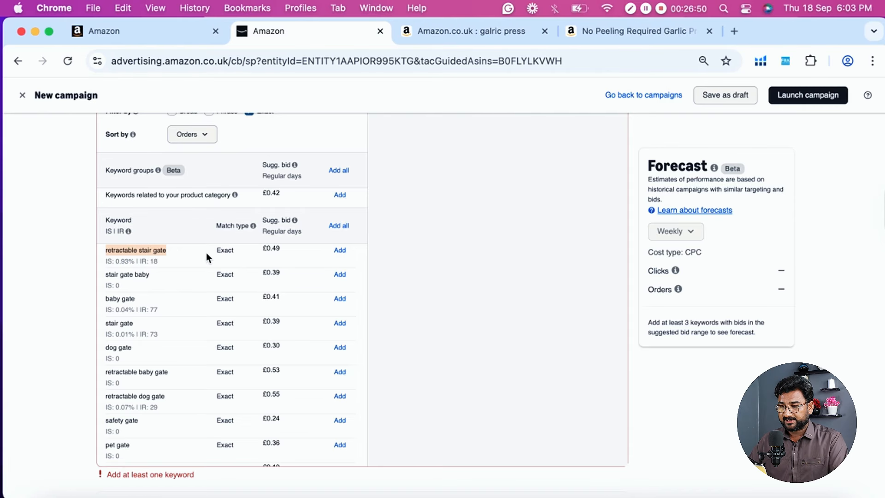
# - Add the suggested exact-match keywords "retractable stair gate", "stair gate baby" and "baby gate" at their suggested bids
pyautogui.click(341, 252)
pyautogui.scroll(3, 452, 240)
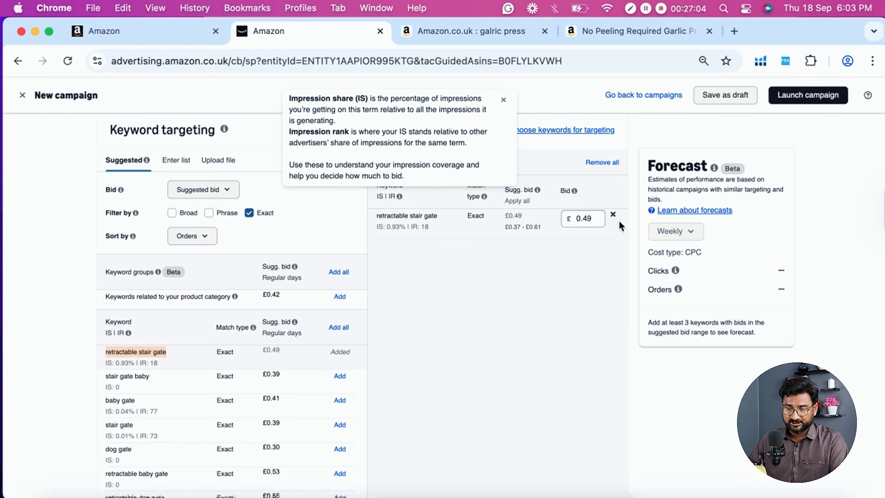
pyautogui.scroll(-1, 509, 302)
pyautogui.scroll(-2, 504, 293)
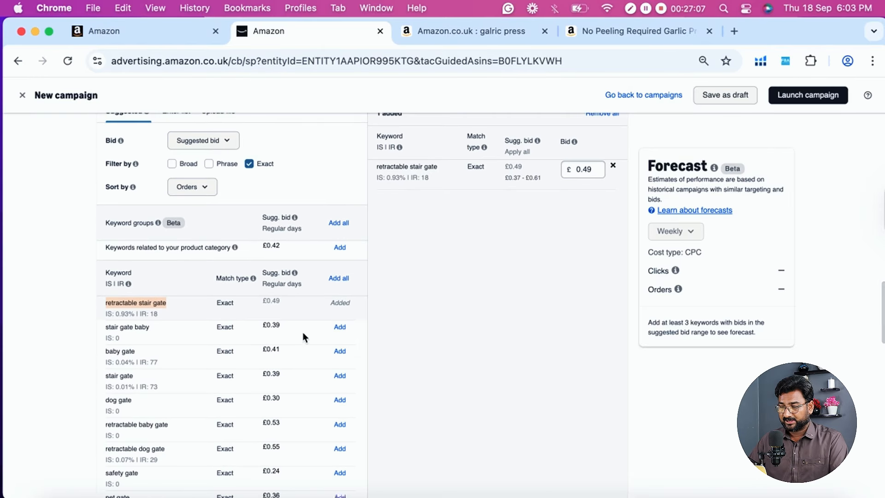
pyautogui.scroll(1, 435, 290)
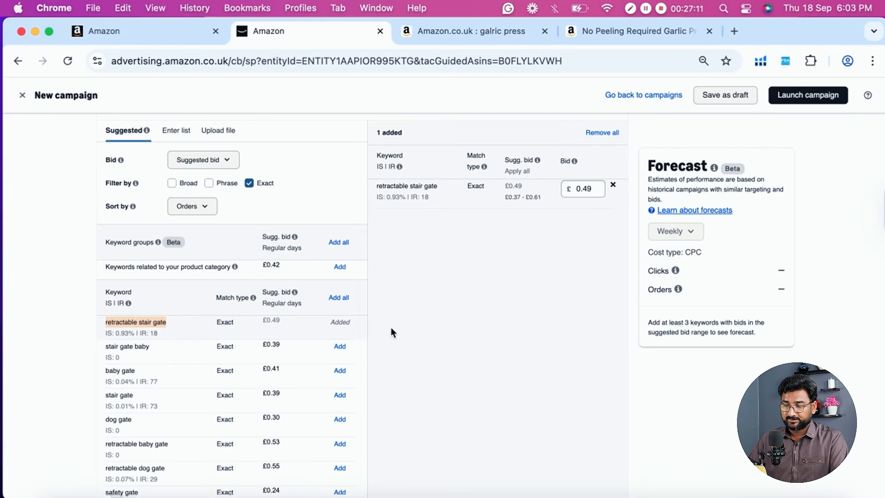
pyautogui.click(338, 347)
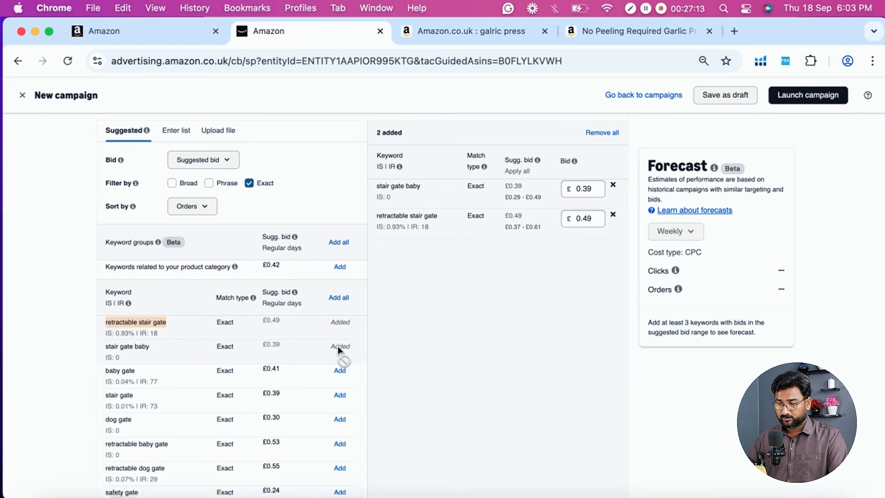
pyautogui.click(339, 371)
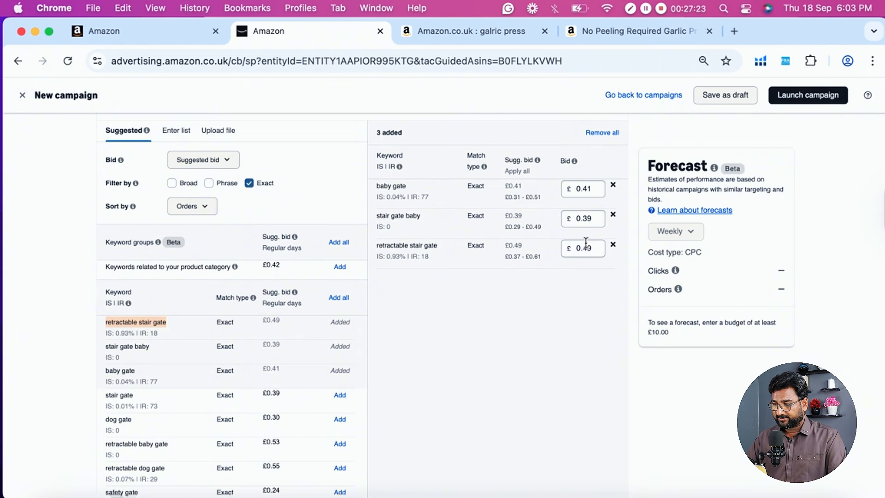
# - Clear all added keywords from the keyword targeting list
pyautogui.scroll(1, 544, 275)
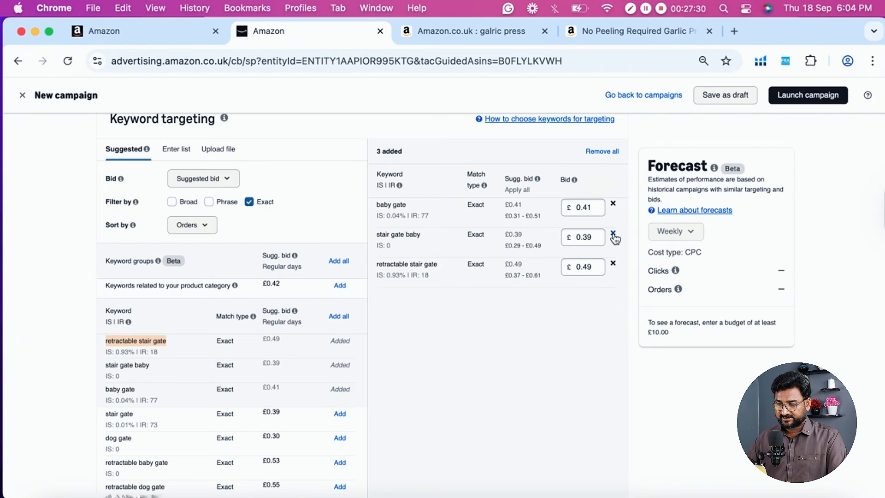
pyautogui.scroll(-3, 516, 286)
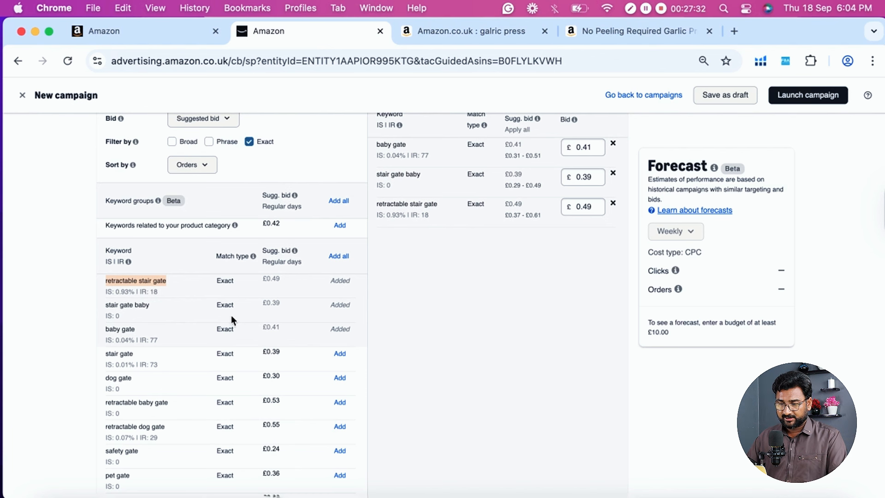
pyautogui.scroll(5, 357, 291)
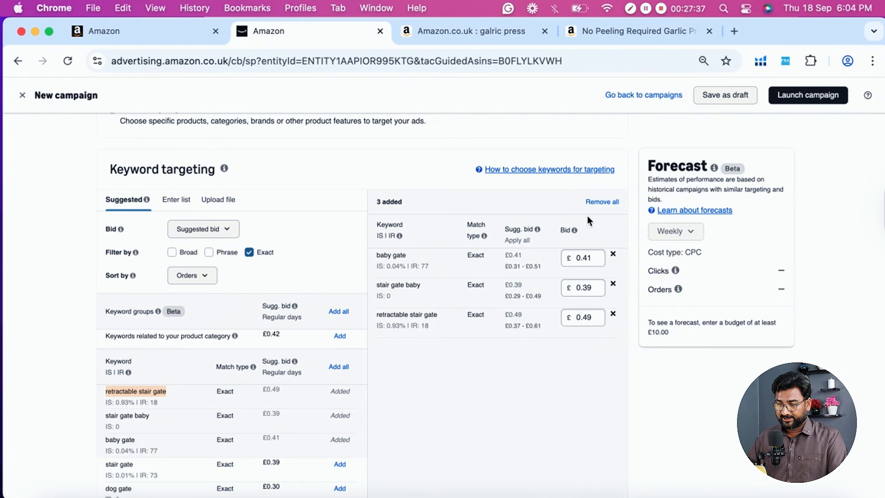
pyautogui.click(607, 201)
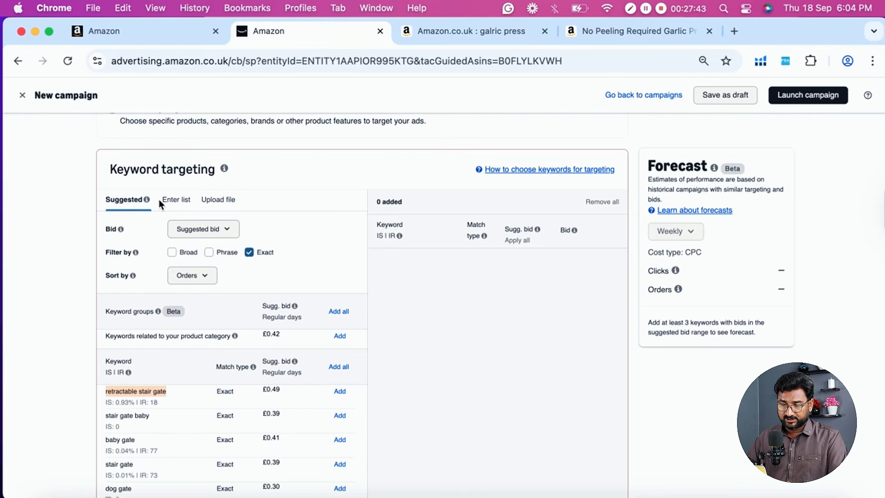
# - Switch keyword targeting to manual list entry and enter the copied keyword "retractable stair gate" on its own line
pyautogui.click(177, 201)
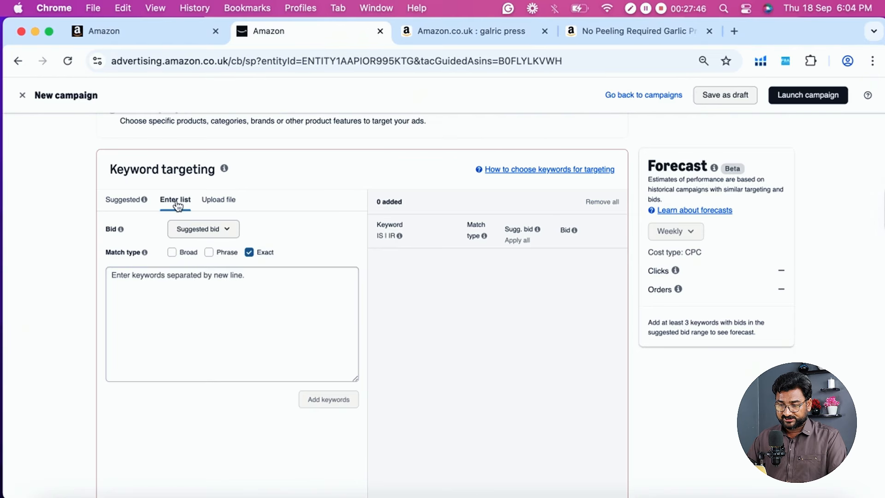
pyautogui.click(252, 299)
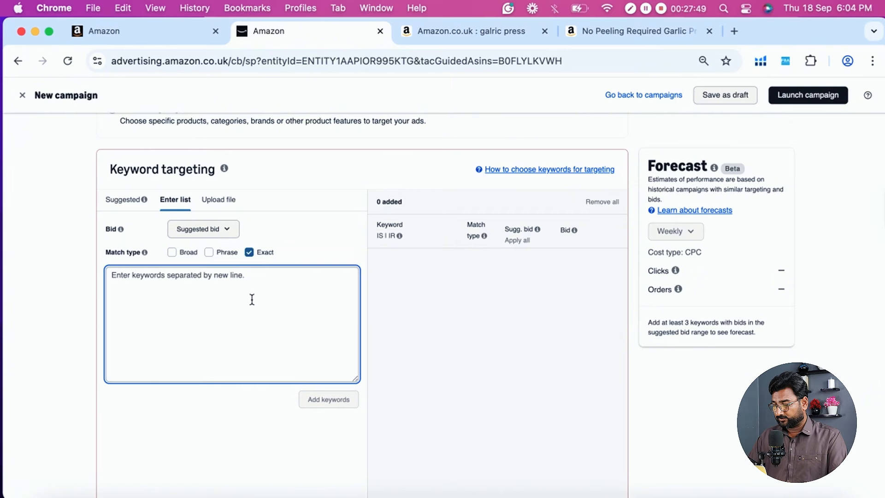
pyautogui.press('super+v')
pyautogui.press('BackSpace')
pyautogui.press('BackSpace')
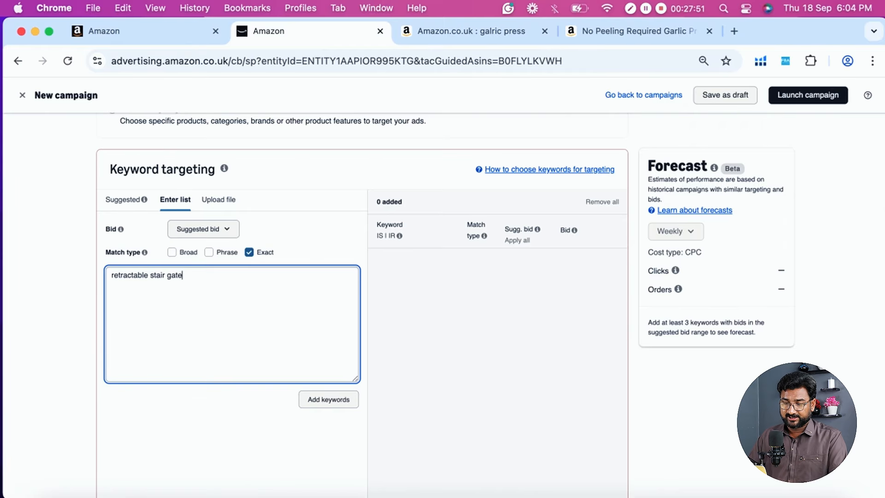
pyautogui.press('Return')
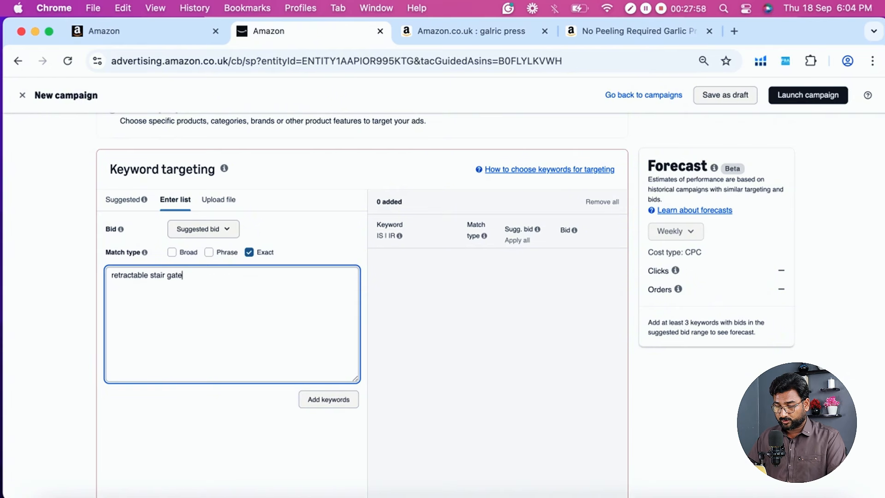
pyautogui.press('Return')
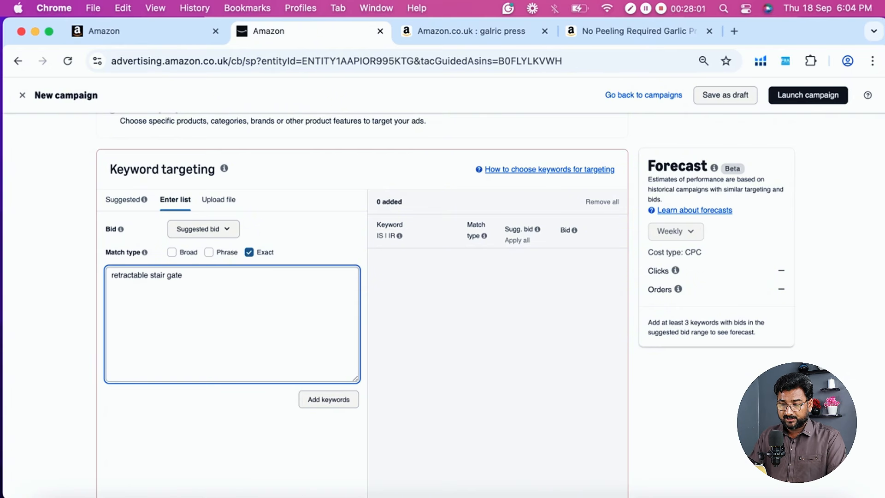
# - Enter "baby gate" and "stair gate" on separate lines and add the whole keyword list as exact-match targets
pyautogui.write('baby gate')
pyautogui.press('Return')
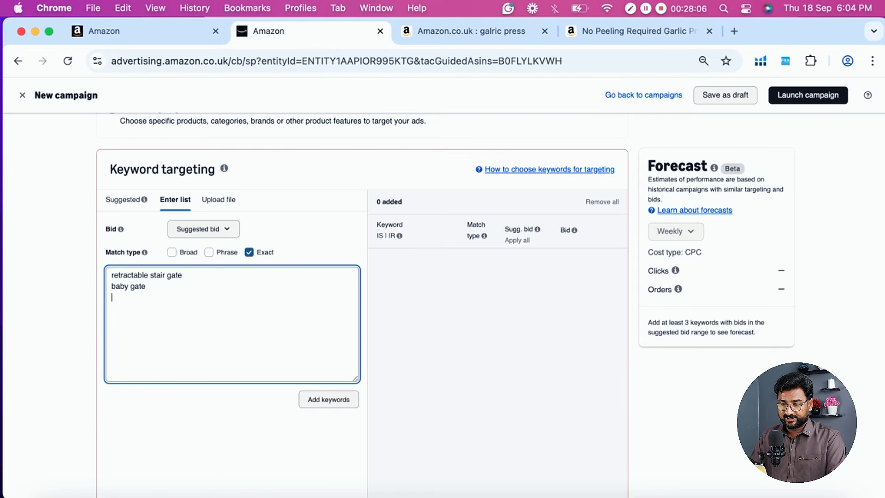
pyautogui.write('stair gate')
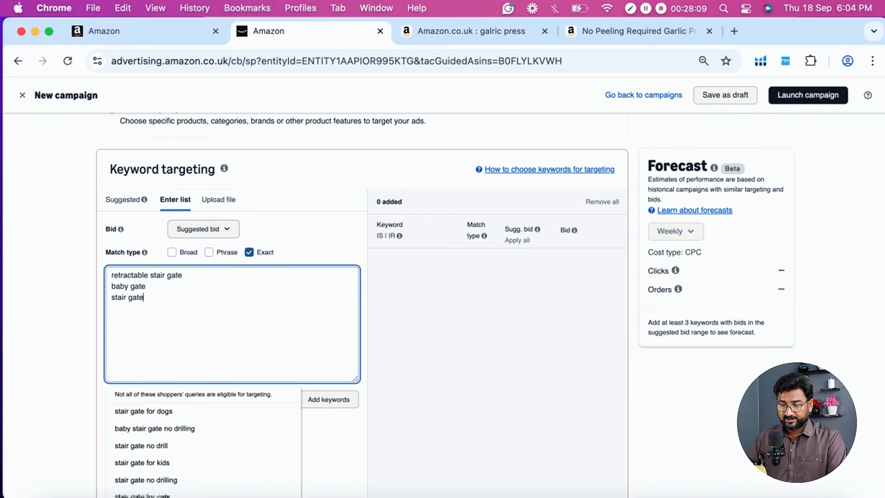
pyautogui.click(343, 424)
pyautogui.scroll(-1, 197, 368)
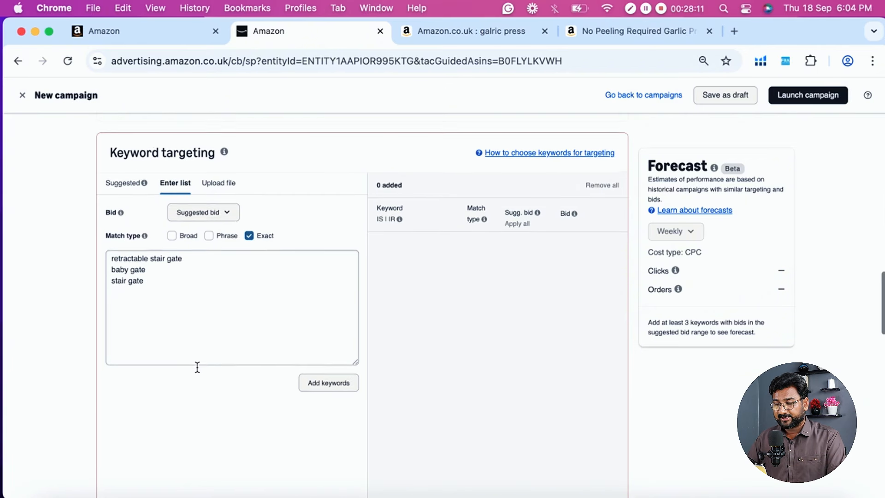
pyautogui.click(338, 389)
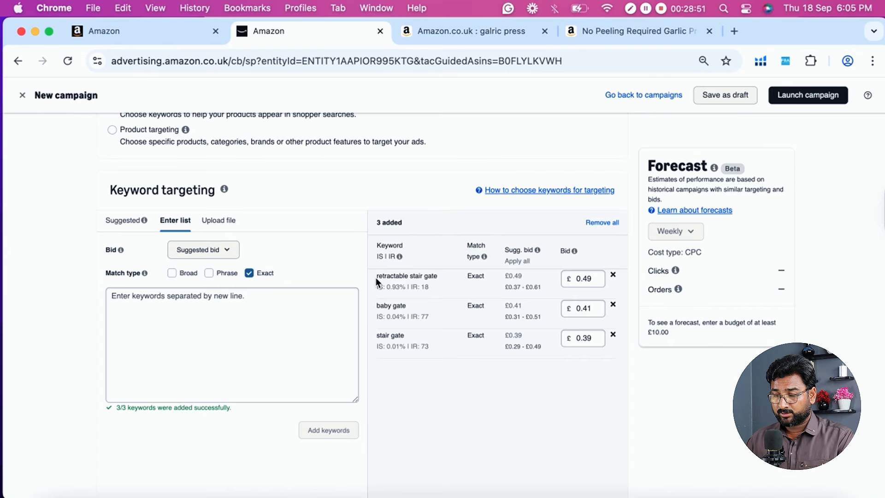
# - Remove "baby gate" and "stair gate" from the added keywords, keeping only "retractable stair gate"
pyautogui.moveTo(377, 276); pyautogui.dragTo(437, 276)
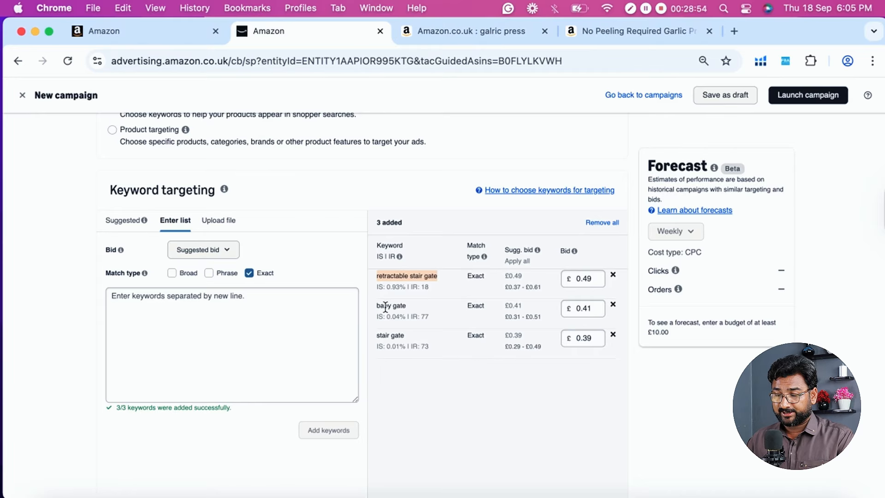
pyautogui.moveTo(377, 307); pyautogui.dragTo(407, 308)
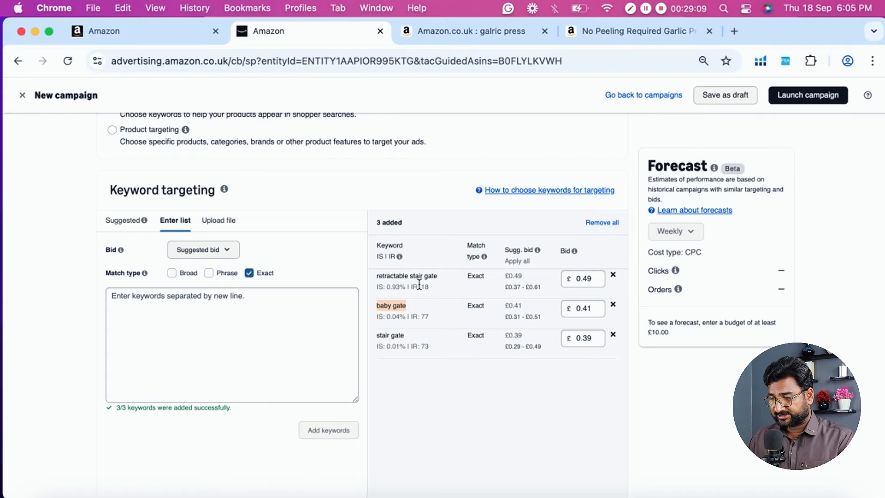
pyautogui.click(614, 306)
pyautogui.click(613, 307)
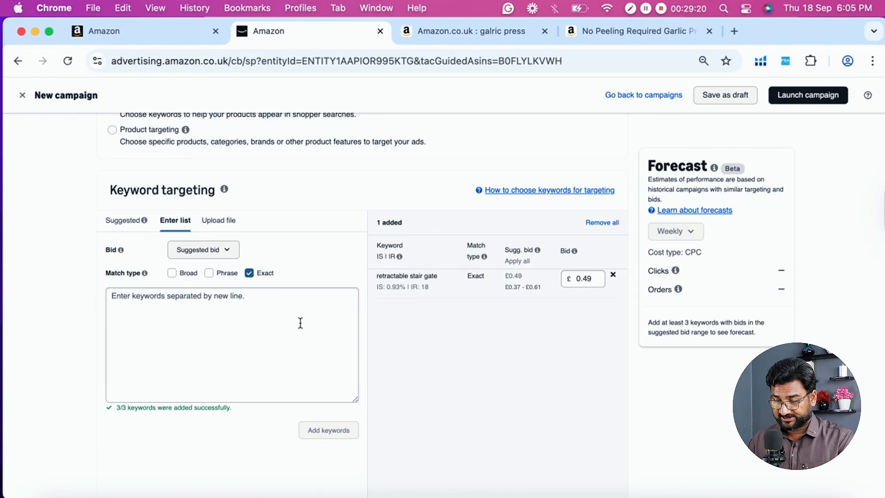
# - Look over the suggested exact-match keywords again and return to manual list entry
pyautogui.scroll(-1, 300, 322)
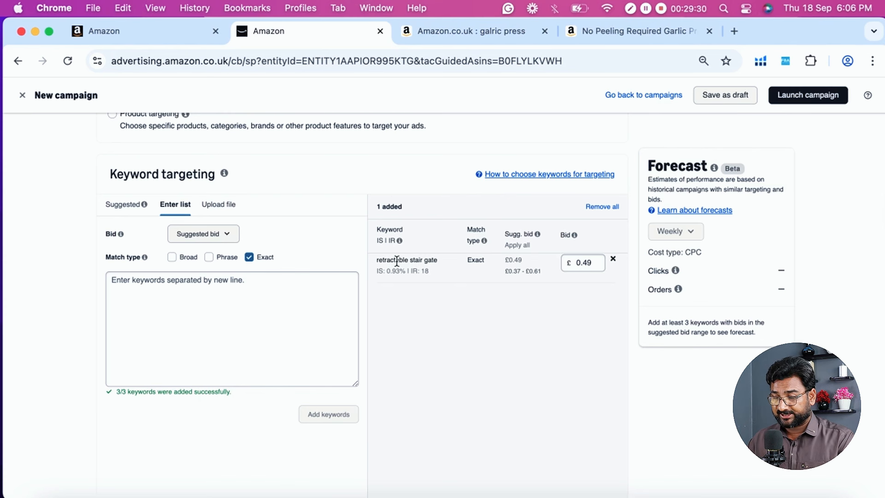
pyautogui.click(127, 205)
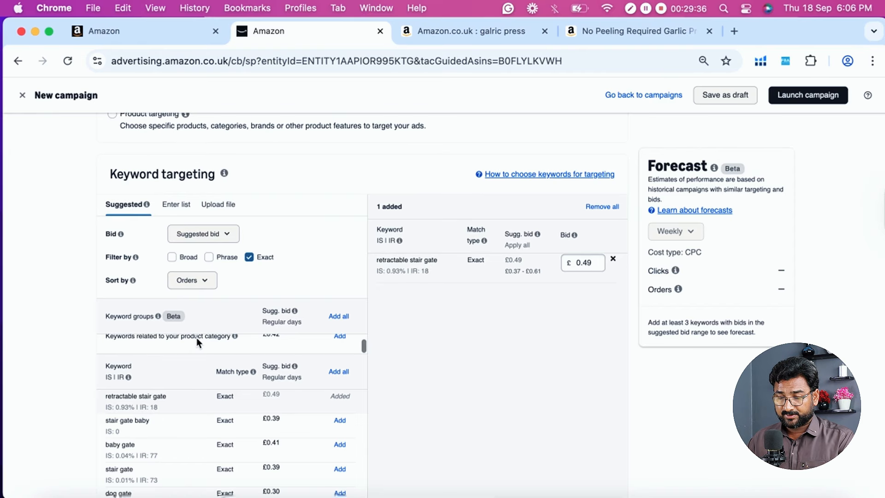
pyautogui.scroll(-2, 27, 364)
pyautogui.click(175, 150)
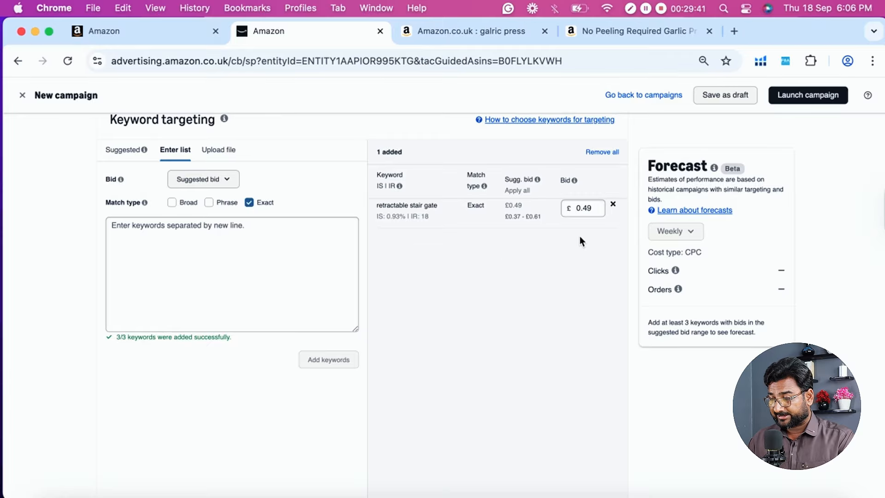
# - Check the bid of the "retractable stair gate" keyword and view the campaign bidding strategy options
pyautogui.scroll(-1, 508, 253)
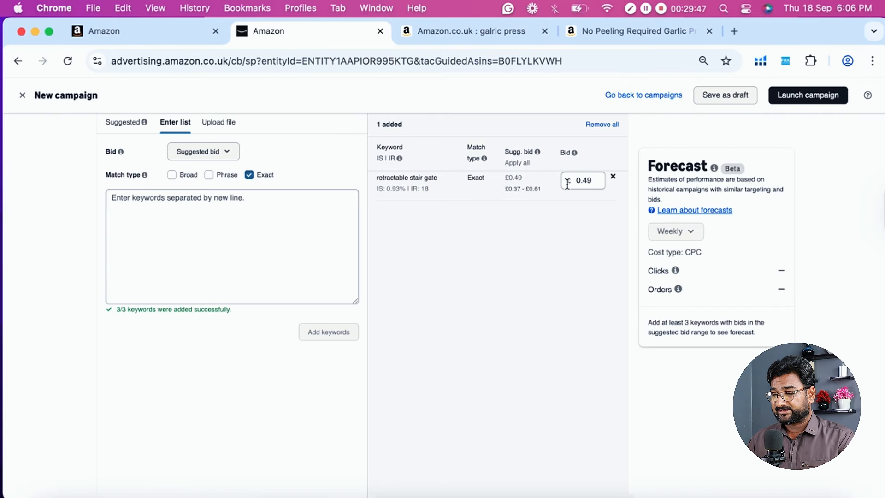
pyautogui.click(585, 180)
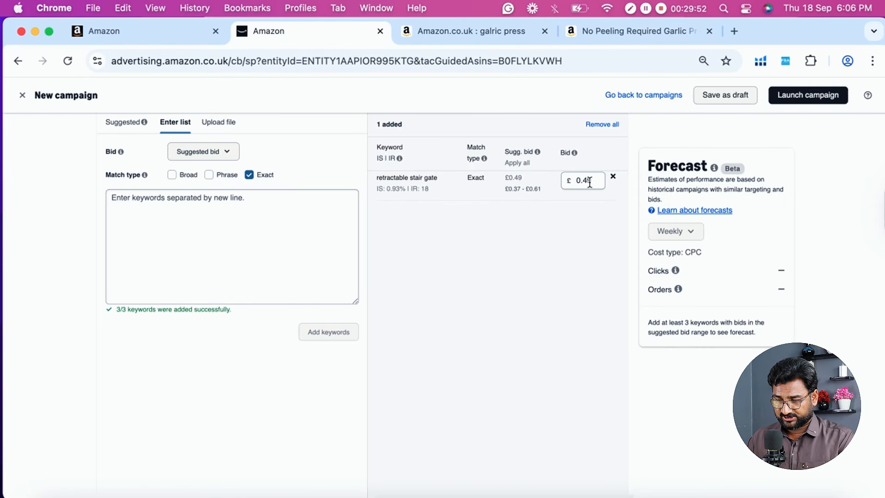
pyautogui.scroll(-10, 471, 226)
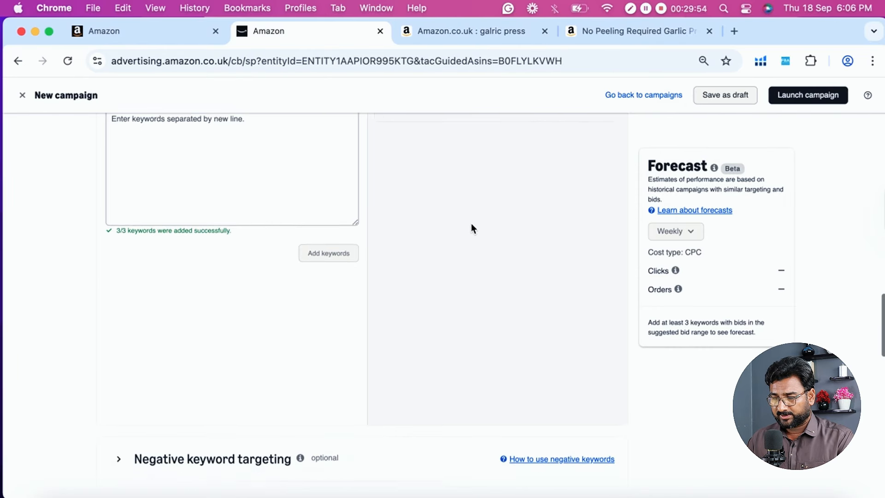
pyautogui.scroll(-2, 415, 258)
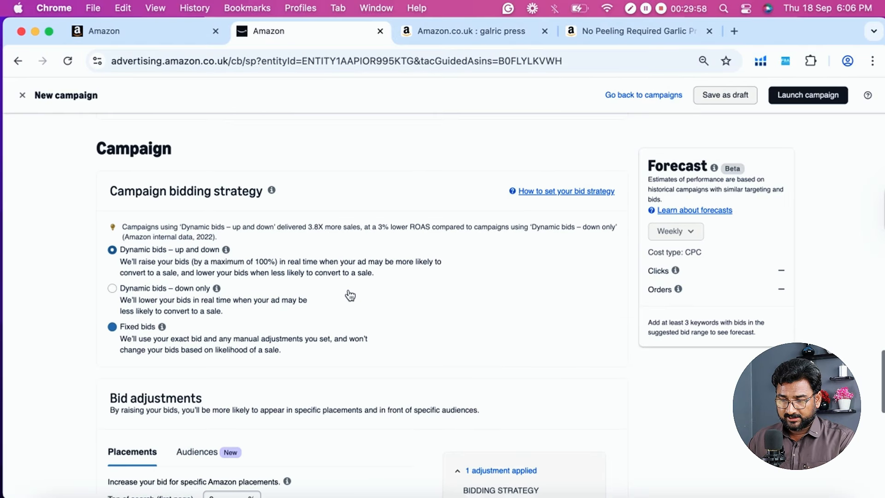
# - Name the campaign "RSG Exact1 - 18/09/2025", replacing the default prefix and removing the time from the name
pyautogui.scroll(-4, 182, 245)
pyautogui.click(148, 184)
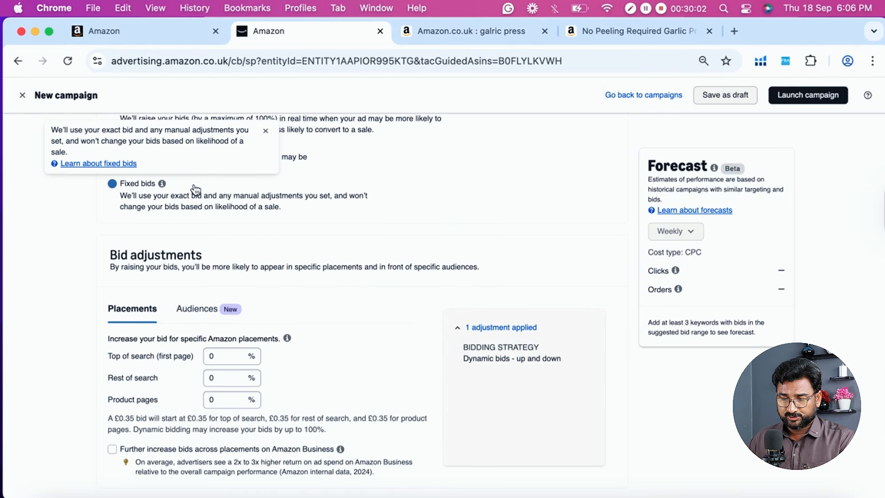
pyautogui.scroll(-7, 194, 187)
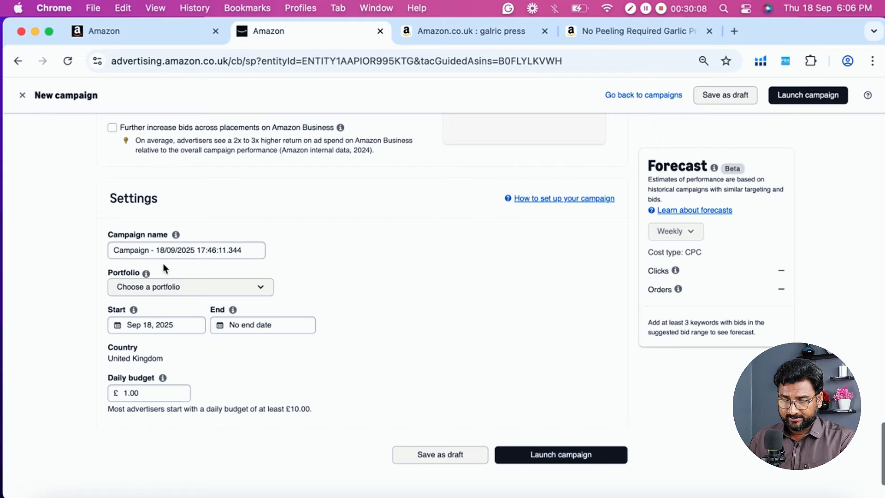
pyautogui.doubleClick(150, 252)
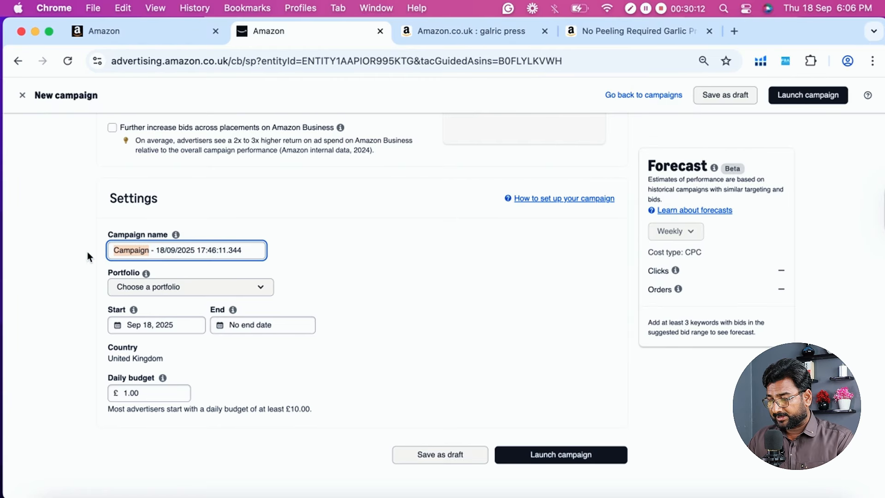
pyautogui.write('RS')
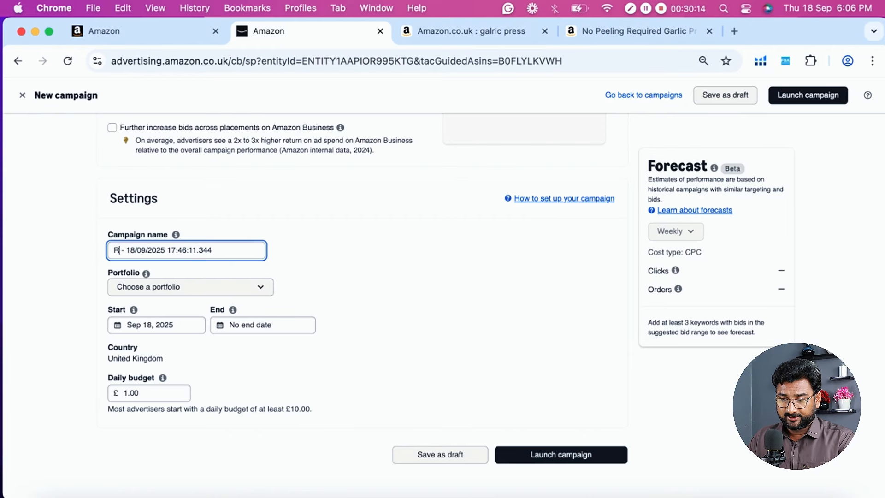
pyautogui.write('G')
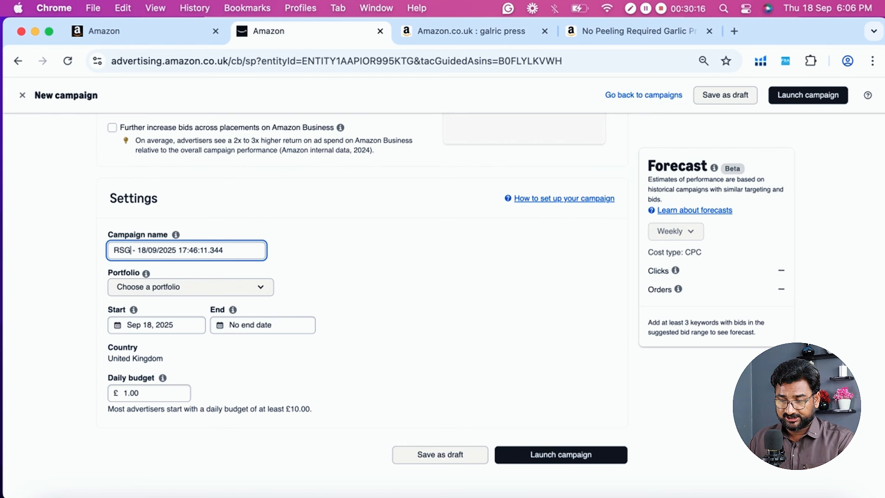
pyautogui.write(' Exact')
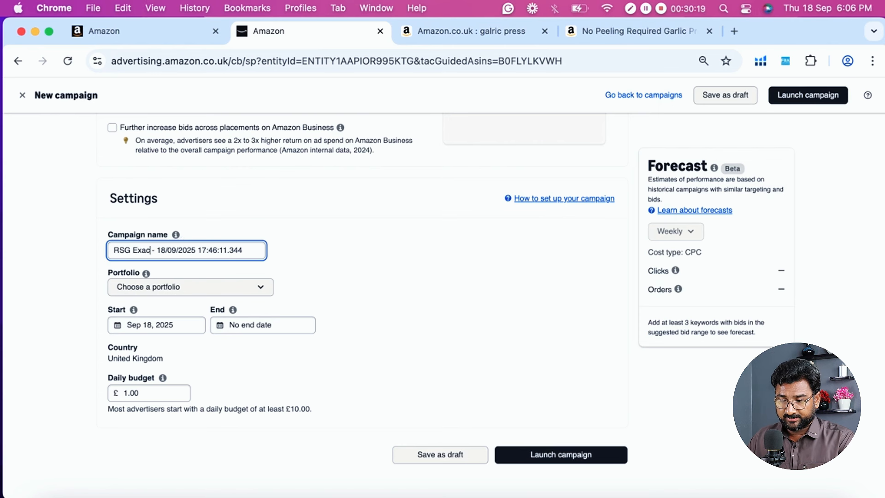
pyautogui.write('1')
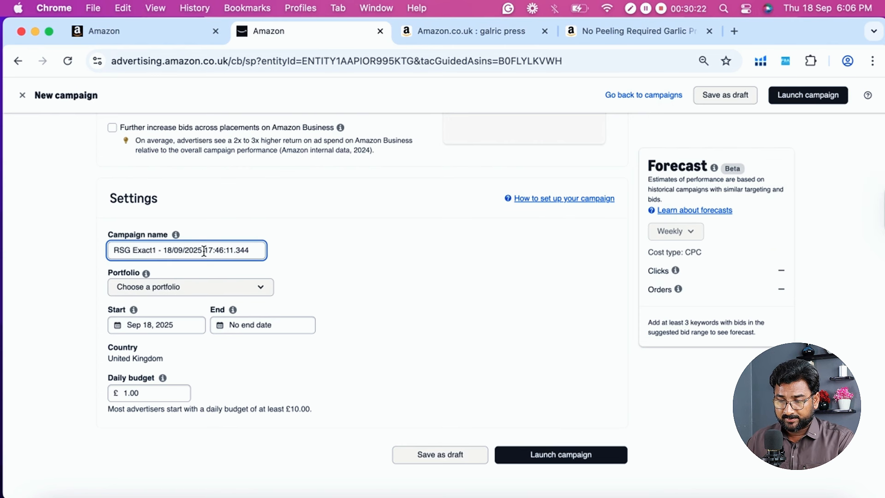
pyautogui.moveTo(203, 250); pyautogui.dragTo(270, 256)
pyautogui.press('BackSpace')
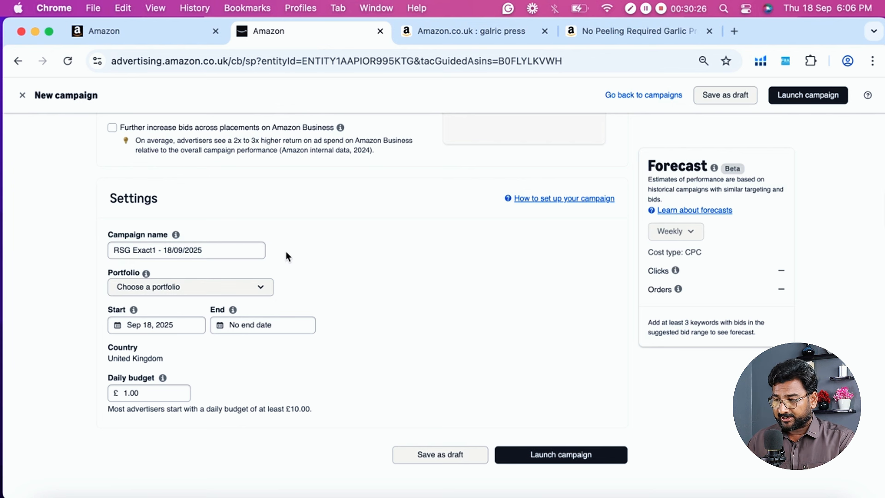
pyautogui.click(286, 252)
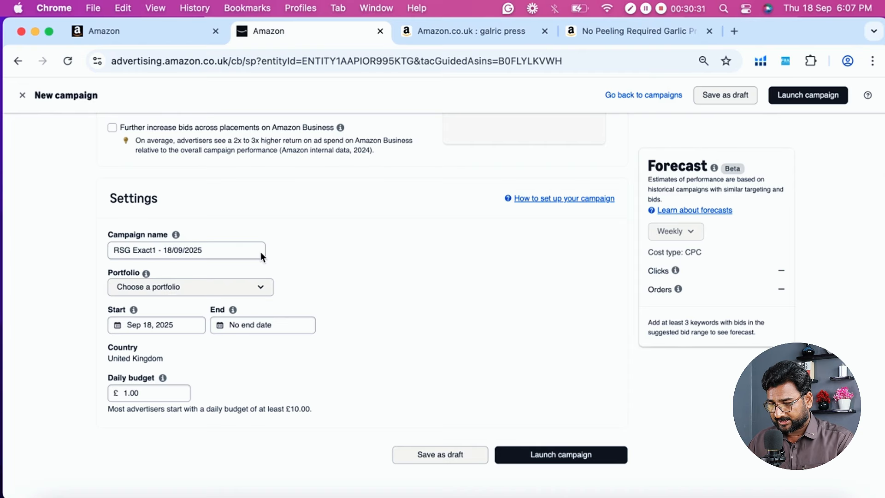
pyautogui.doubleClick(204, 251)
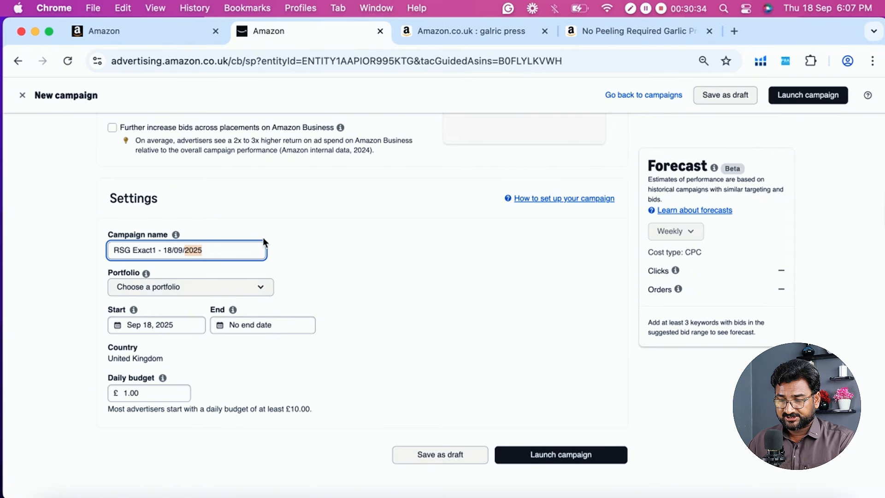
pyautogui.click(341, 232)
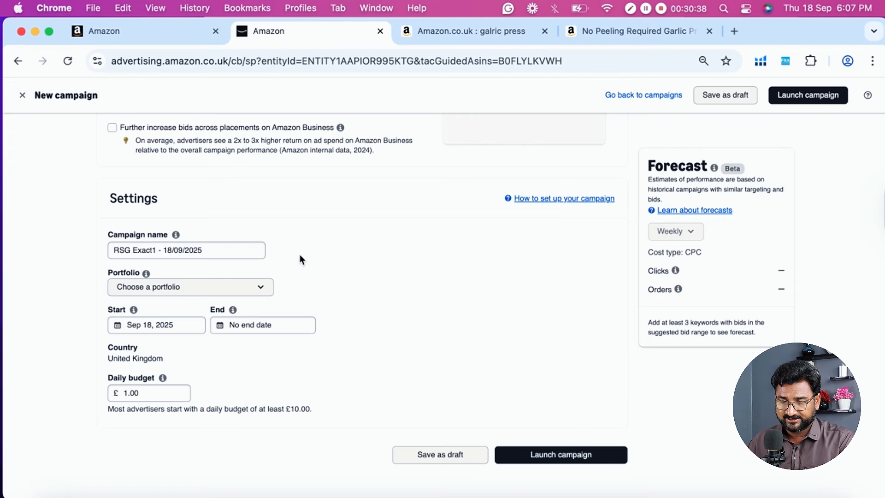
# - Assign the campaign to the RSG 150cm portfolio and check the daily budget setting
pyautogui.click(217, 287)
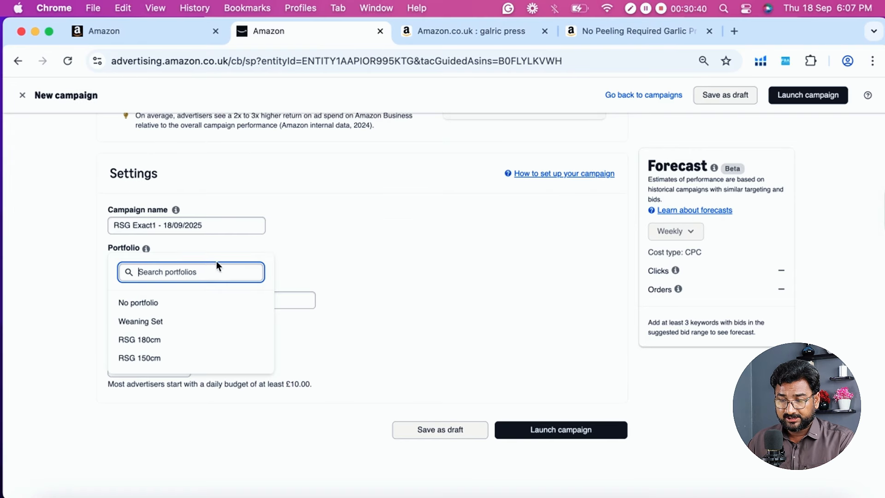
pyautogui.click(132, 361)
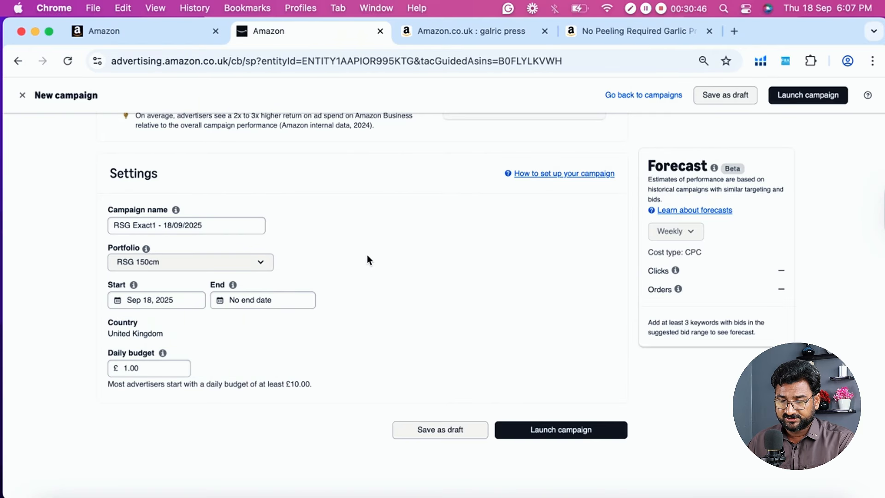
pyautogui.scroll(-1, 367, 254)
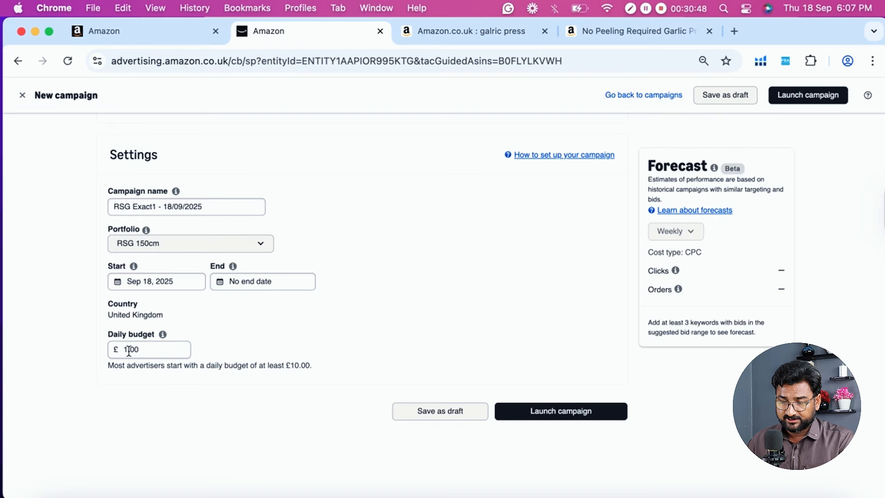
pyautogui.click(129, 351)
pyautogui.click(328, 297)
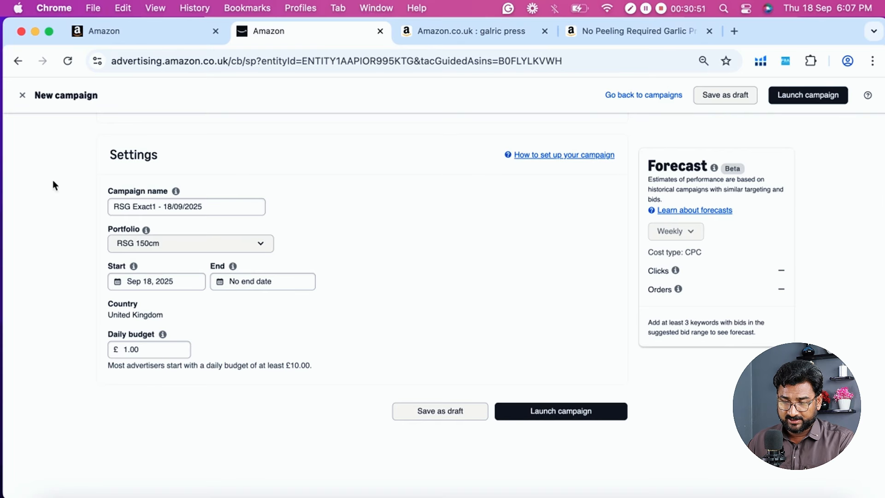
# - Review the campaign bidding strategy options again, comparing them with the bid on the "retractable stair gate" keyword
pyautogui.scroll(10, 363, 228)
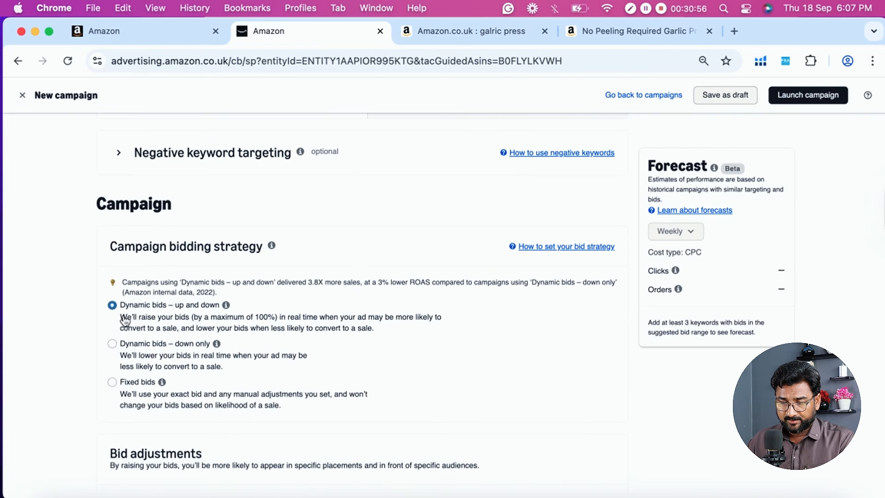
pyautogui.scroll(-2, 211, 306)
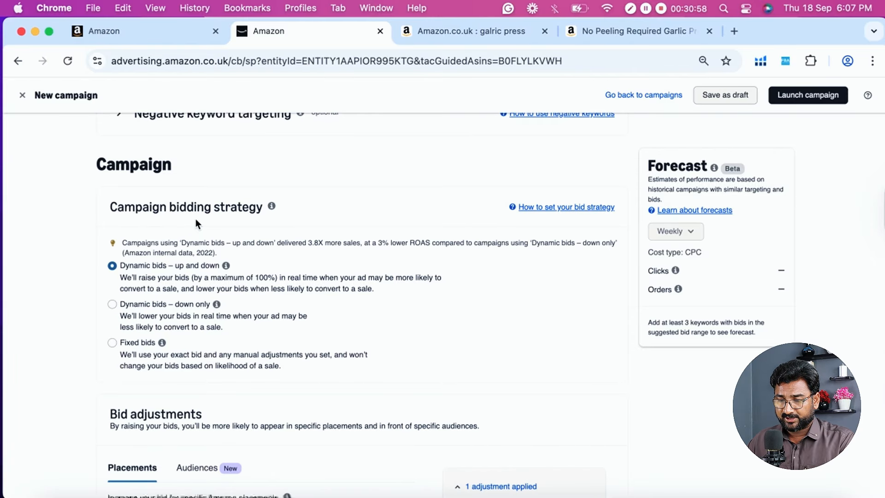
pyautogui.scroll(-2, 325, 234)
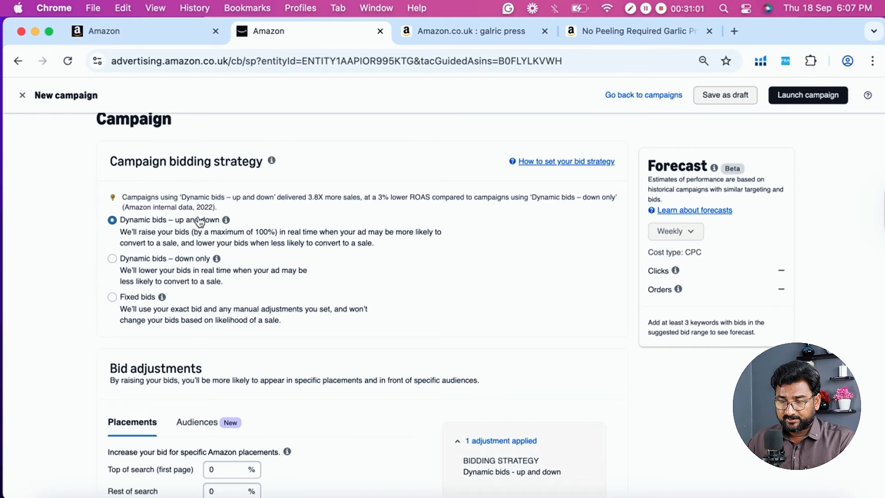
pyautogui.scroll(10, 303, 199)
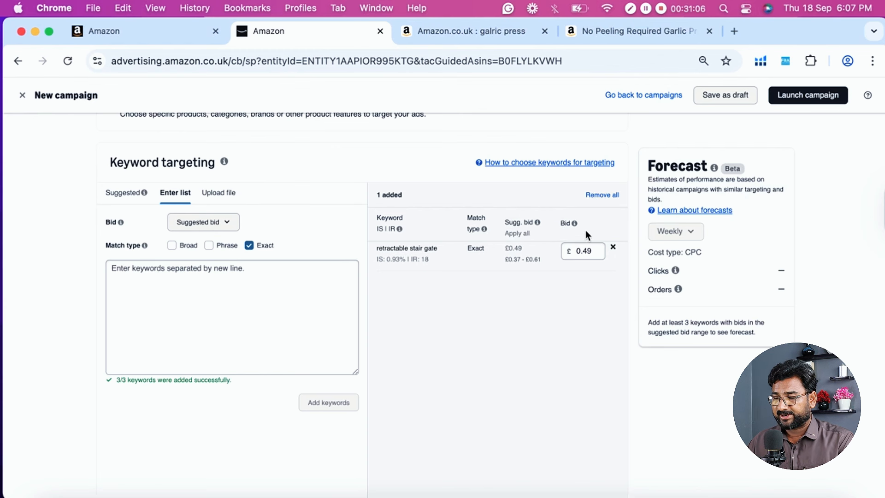
pyautogui.scroll(-8, 555, 272)
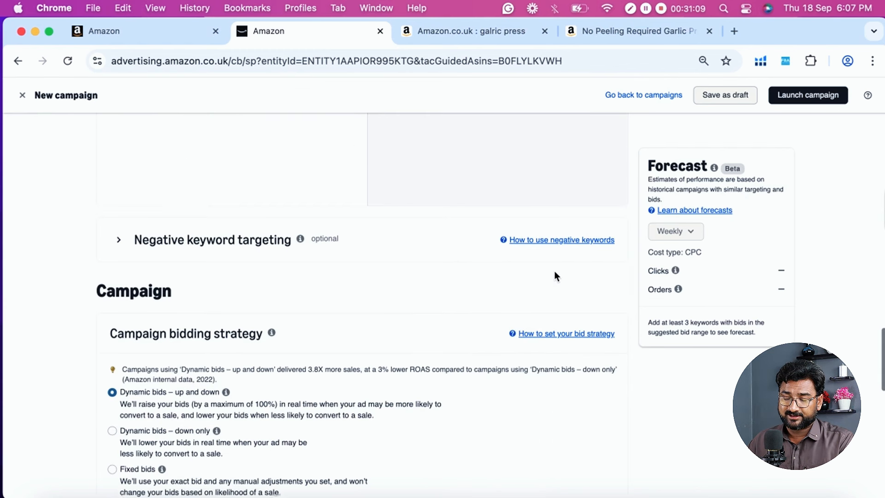
pyautogui.scroll(-2, 255, 287)
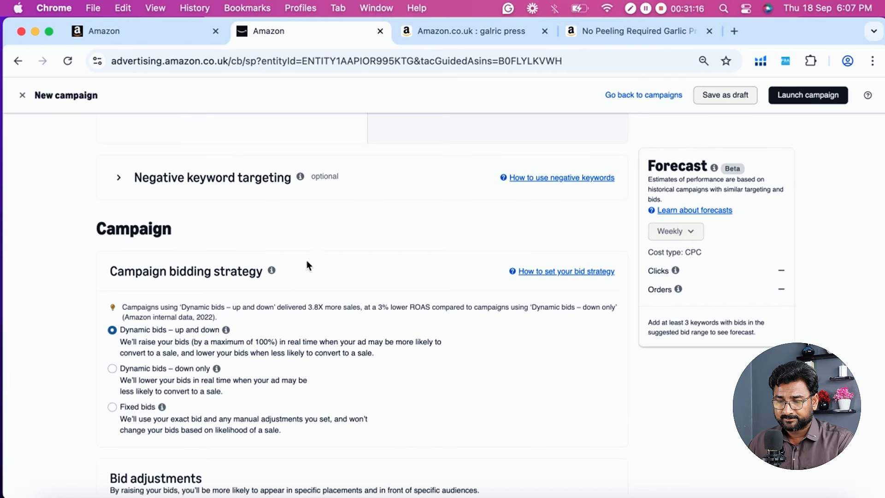
pyautogui.scroll(-3, 206, 306)
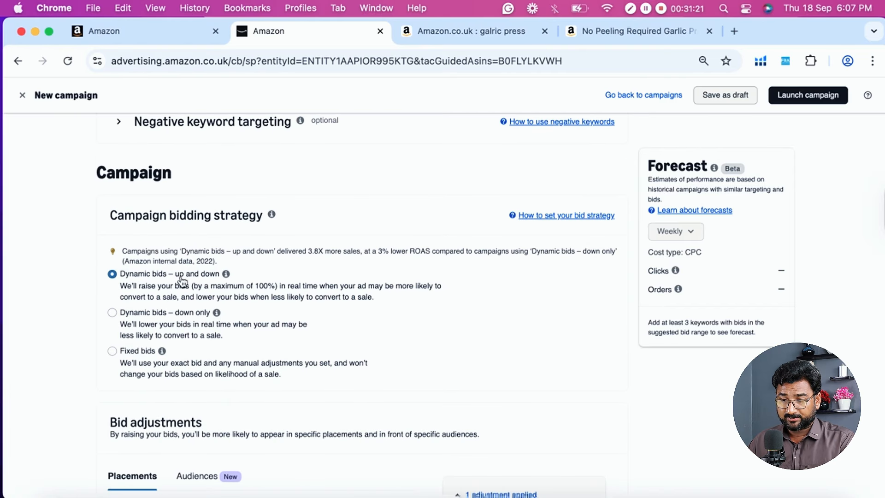
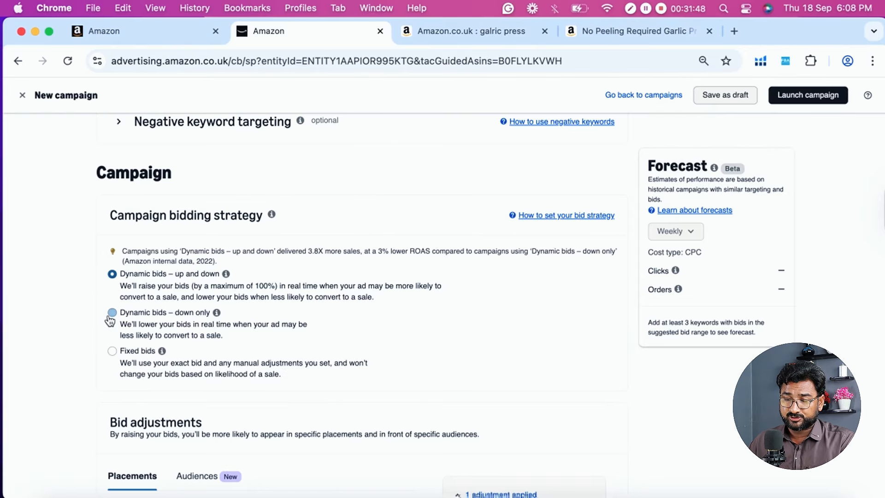
# - Set the campaign bidding strategy to "Dynamic bids – down only" and check the keyword bid it applies to
pyautogui.click(126, 315)
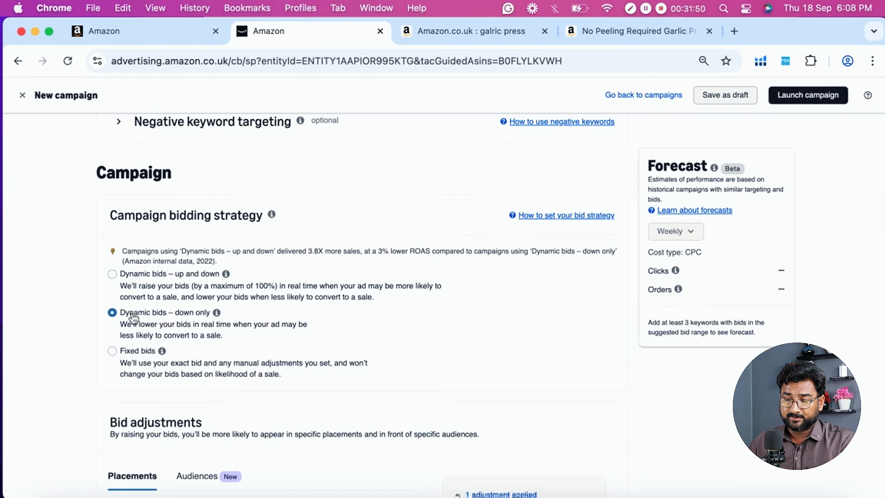
pyautogui.scroll(-2, 270, 311)
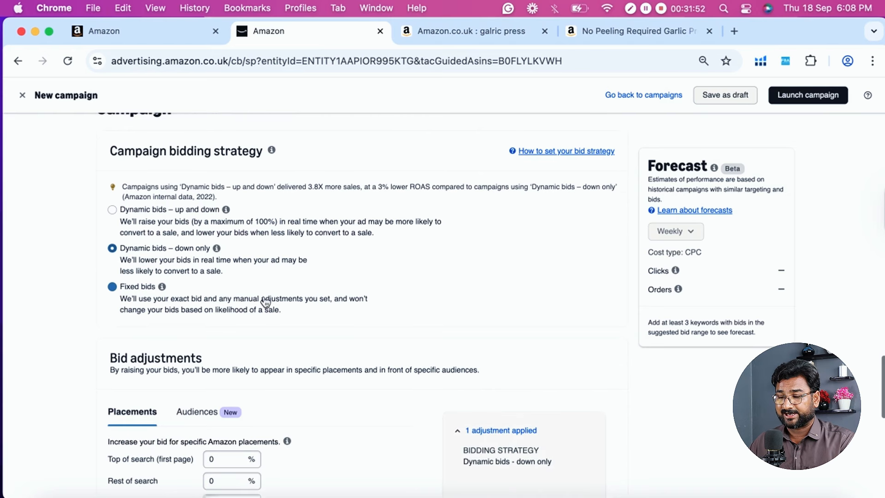
pyautogui.scroll(4, 365, 236)
pyautogui.scroll(5, 367, 236)
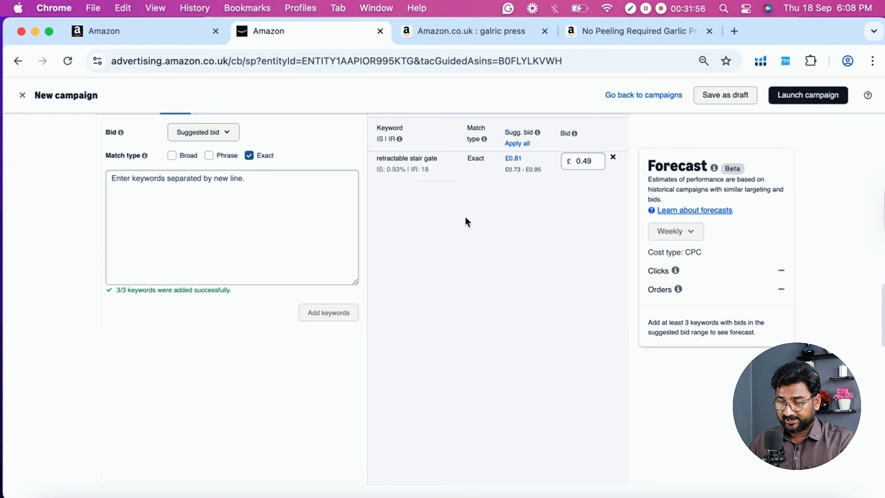
pyautogui.scroll(-6, 427, 257)
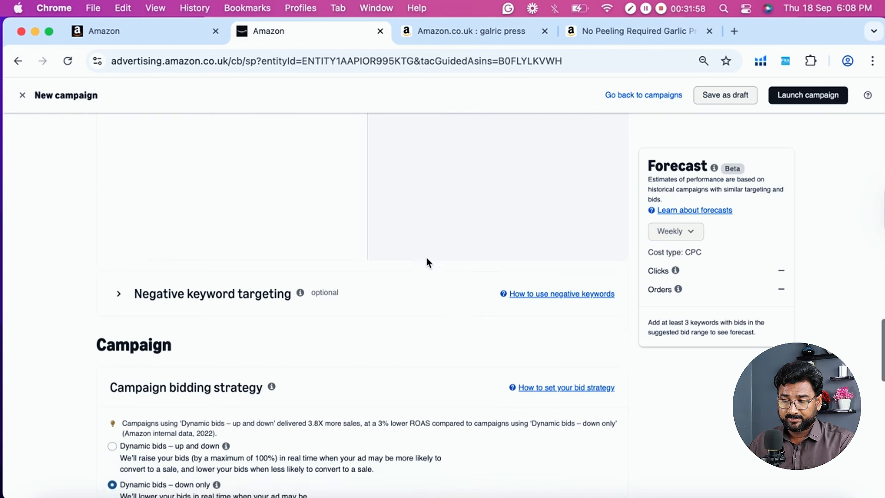
# - Examine the suggested bid range for the "retractable stair gate" keyword against its current bid and the bidding strategy
pyautogui.scroll(6, 441, 201)
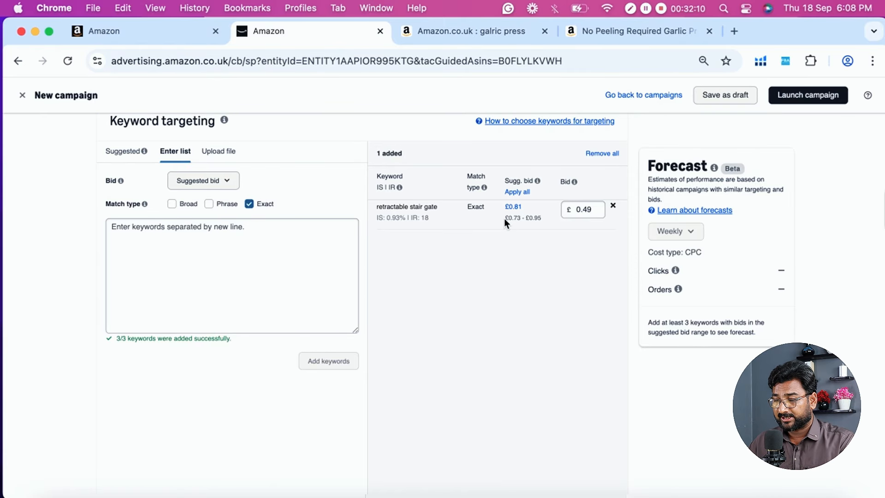
pyautogui.moveTo(505, 219); pyautogui.dragTo(549, 218)
pyautogui.click(545, 240)
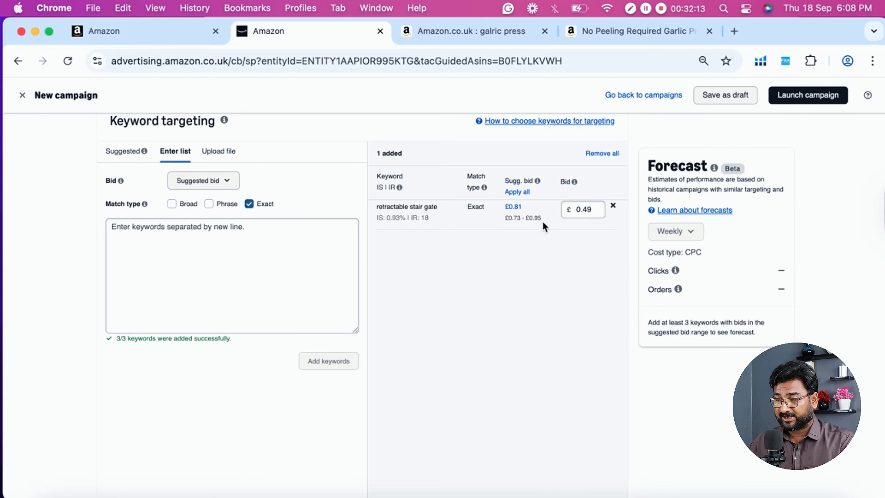
pyautogui.scroll(-6, 530, 243)
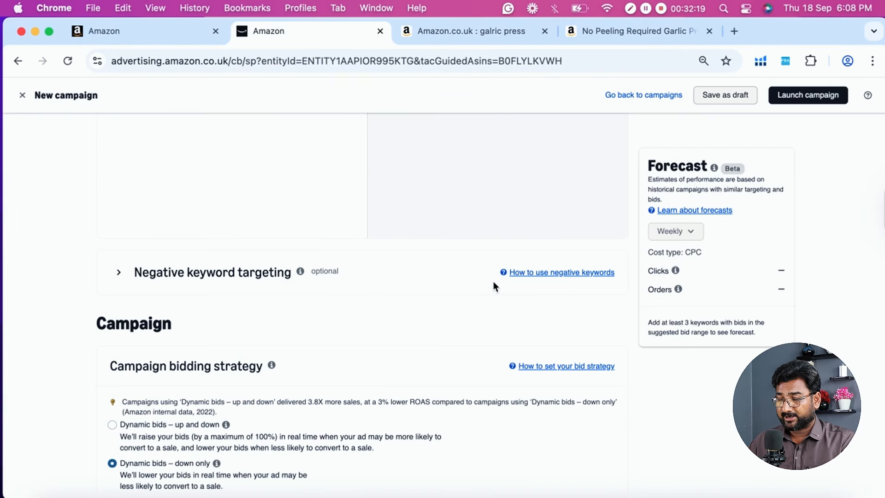
pyautogui.scroll(6, 494, 282)
pyautogui.scroll(-6, 493, 288)
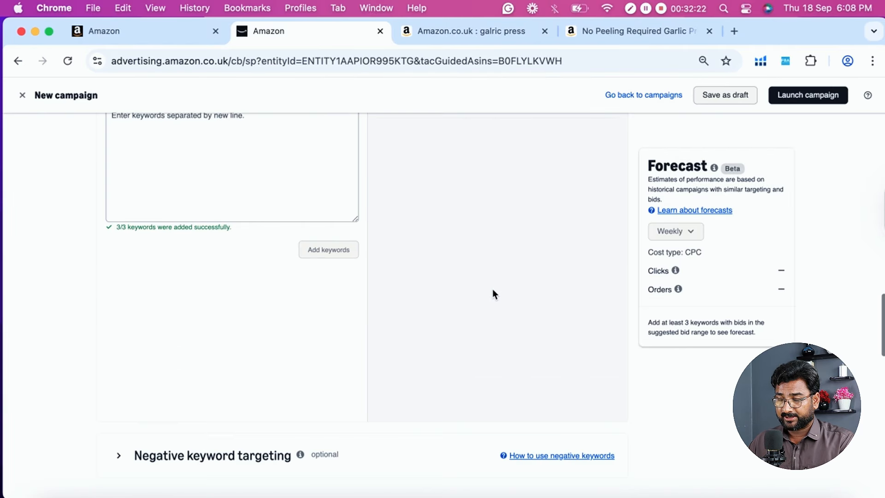
pyautogui.scroll(6, 477, 242)
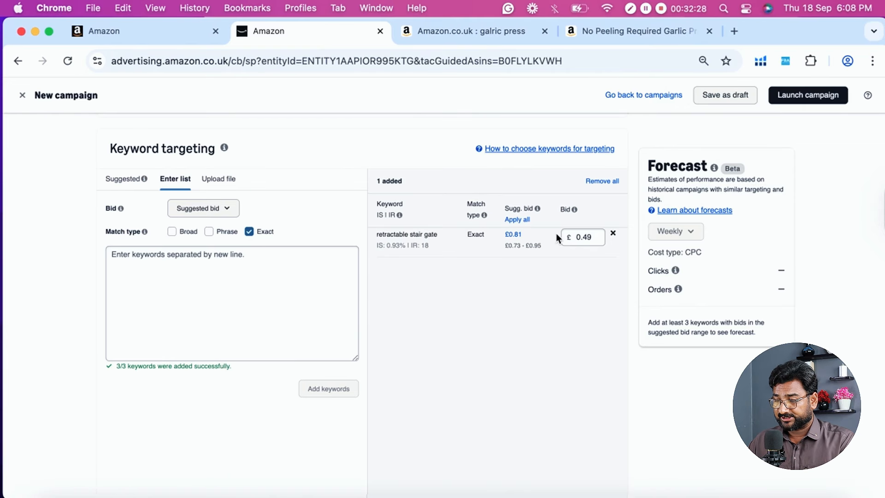
# - Apply the suggested bid of £0.81 to the "retractable stair gate" exact-match keyword
pyautogui.click(592, 237)
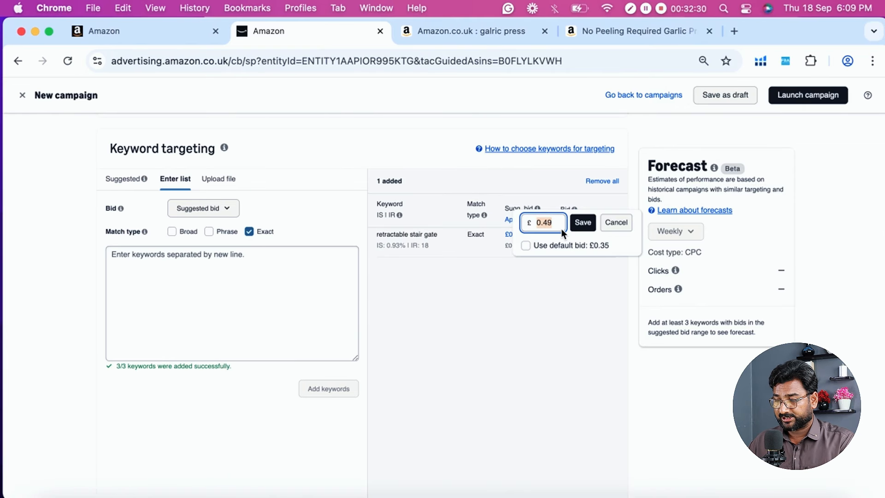
pyautogui.click(623, 225)
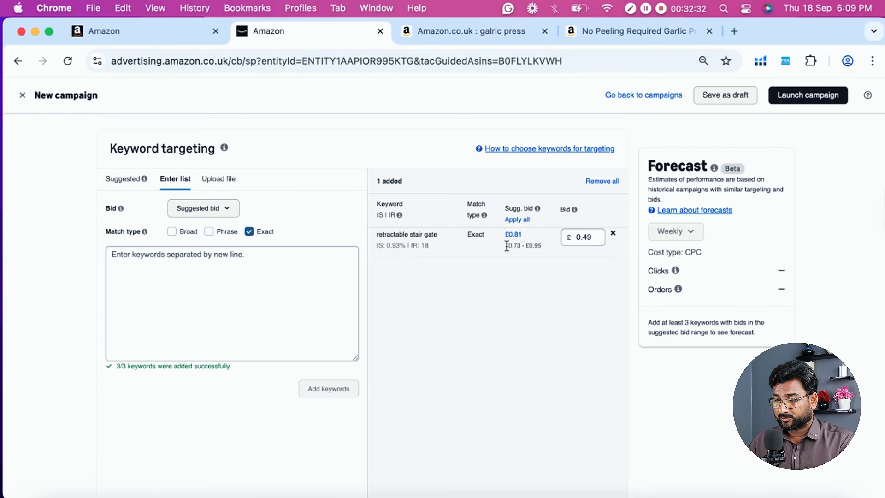
pyautogui.moveTo(507, 246); pyautogui.dragTo(540, 247)
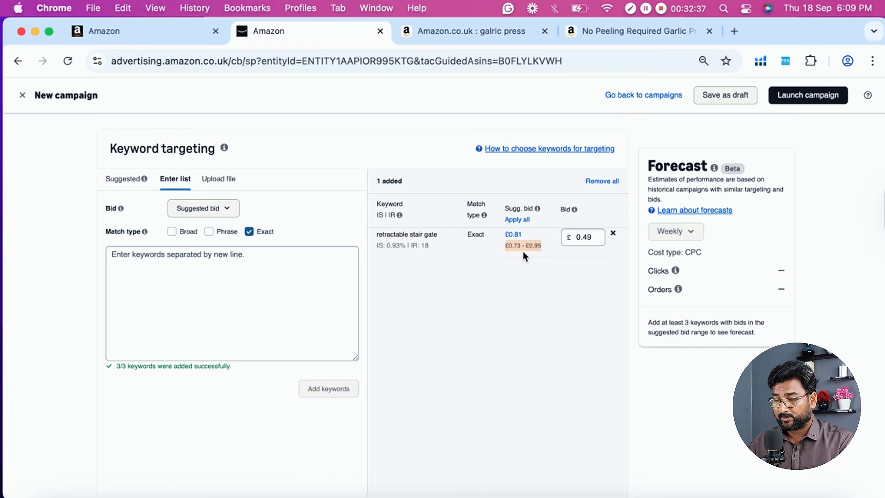
pyautogui.click(596, 239)
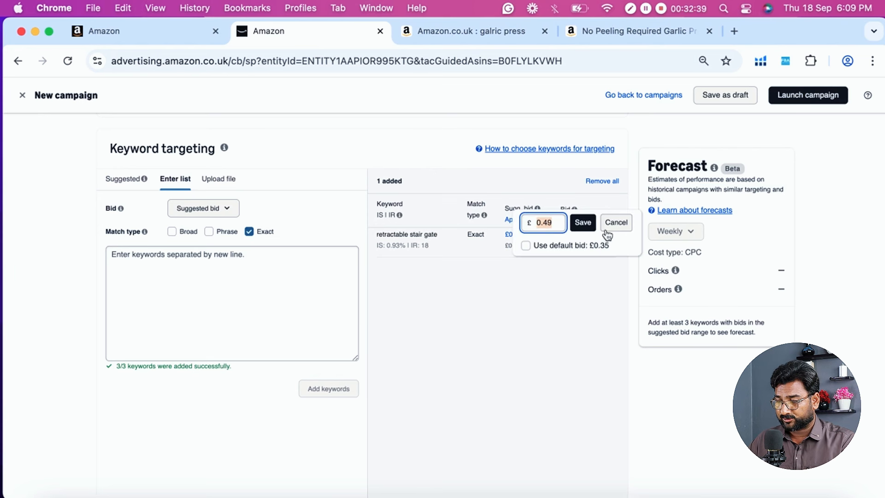
pyautogui.click(608, 226)
pyautogui.click(514, 236)
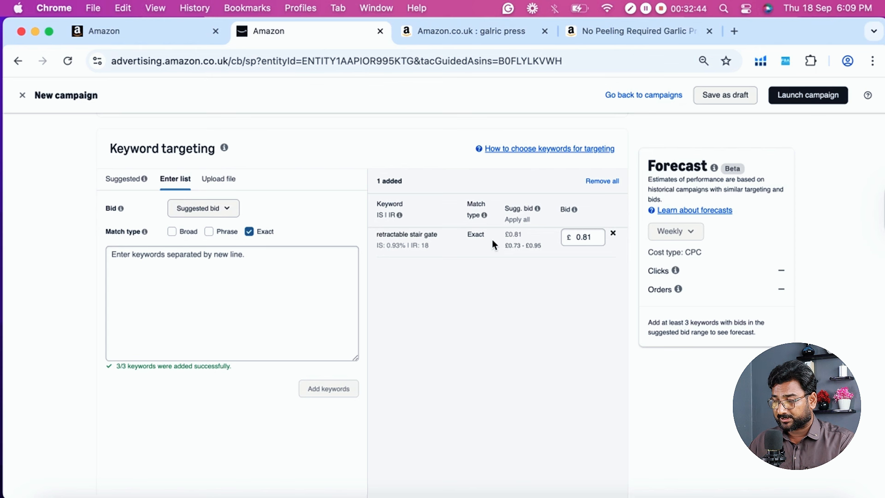
# - Review the selected bidding strategy and the placement bid adjustments for top of search, rest of search and product pages
pyautogui.scroll(-2, 534, 276)
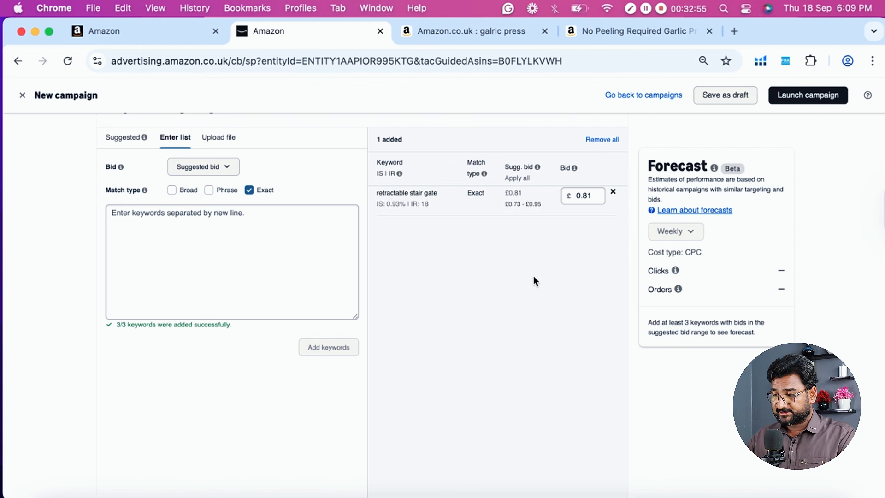
pyautogui.scroll(-7, 534, 278)
pyautogui.scroll(-3, 534, 282)
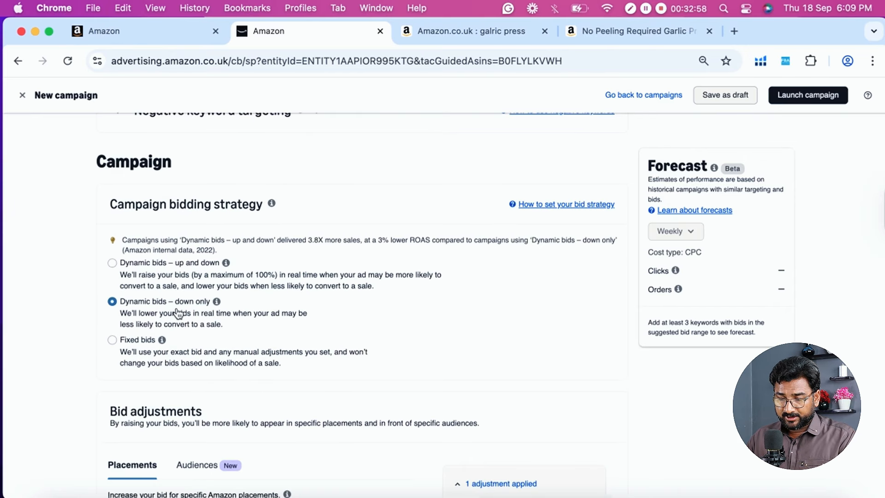
pyautogui.scroll(-1, 272, 306)
pyautogui.scroll(-2, 52, 323)
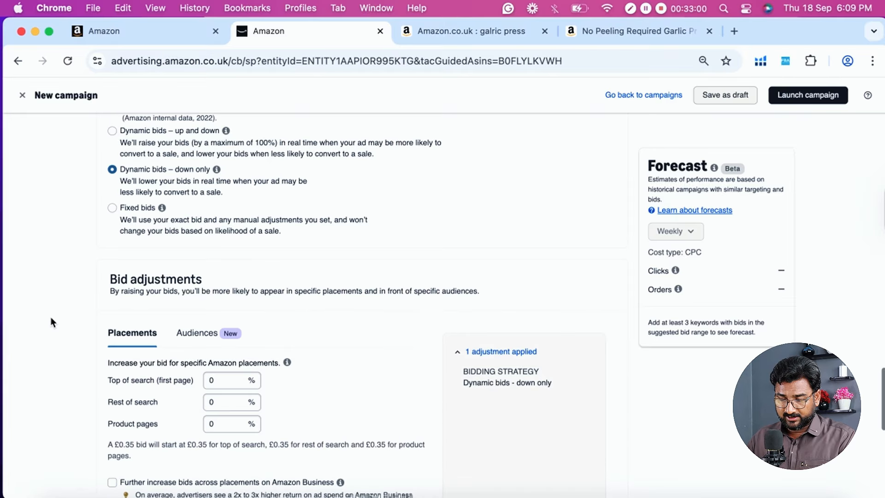
pyautogui.scroll(-2, 42, 357)
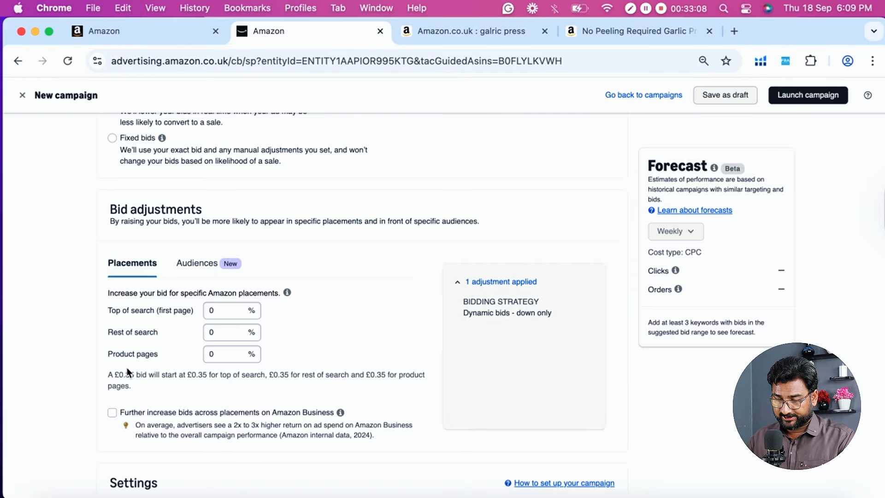
pyautogui.scroll(-1, 128, 372)
pyautogui.moveTo(110, 258); pyautogui.dragTo(147, 275)
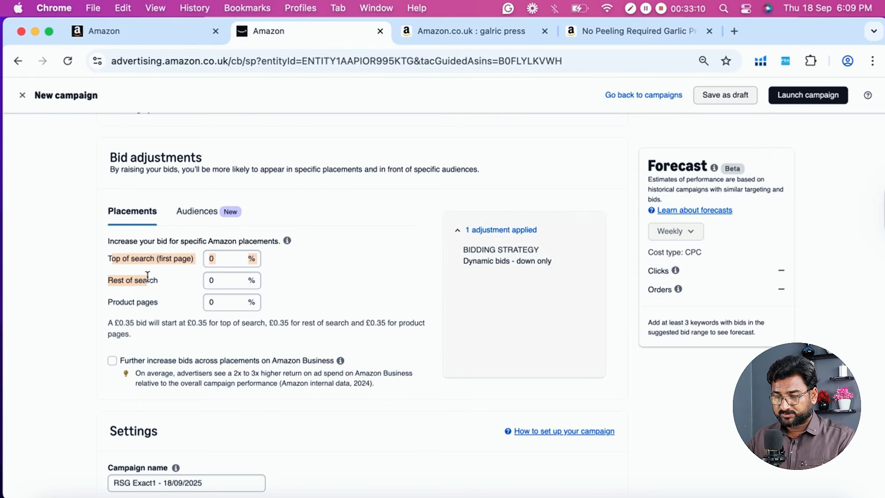
pyautogui.click(85, 283)
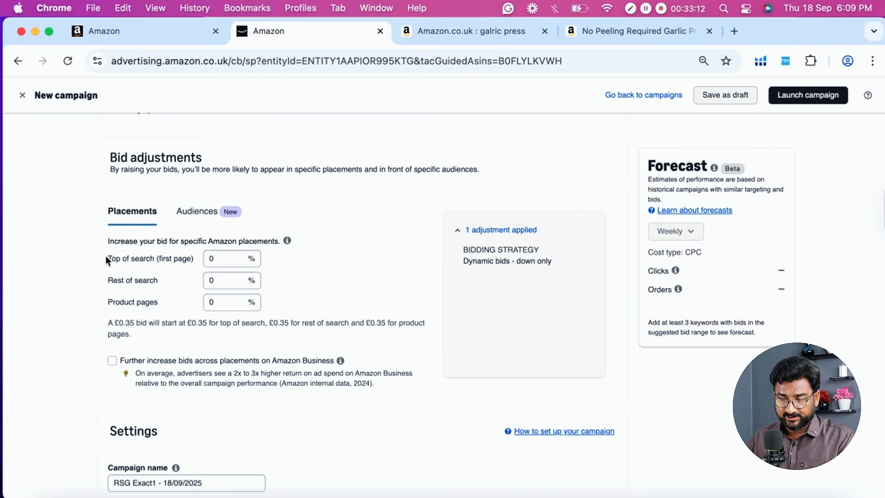
# - Switch to the Amazon.co.uk garlic press results, examine the sponsored products in the first results row, and return to the campaign form
pyautogui.click(500, 32)
pyautogui.scroll(-5, 423, 278)
pyautogui.scroll(-1, 423, 278)
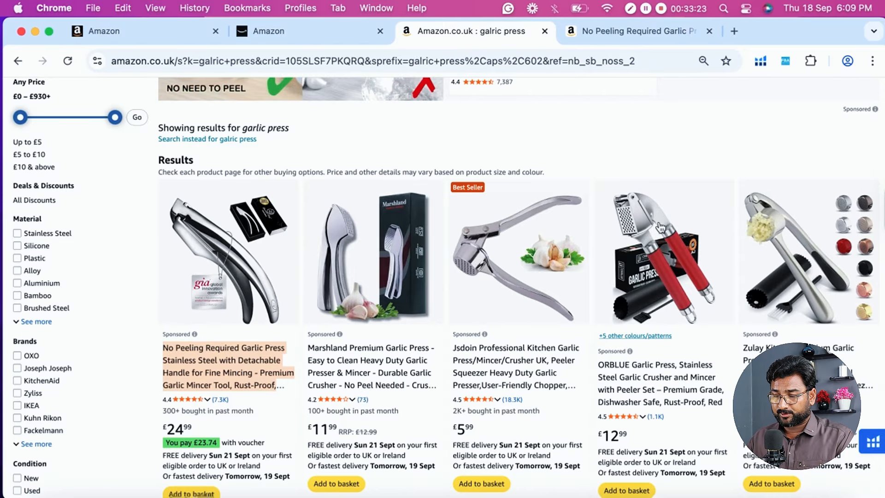
pyautogui.click(297, 32)
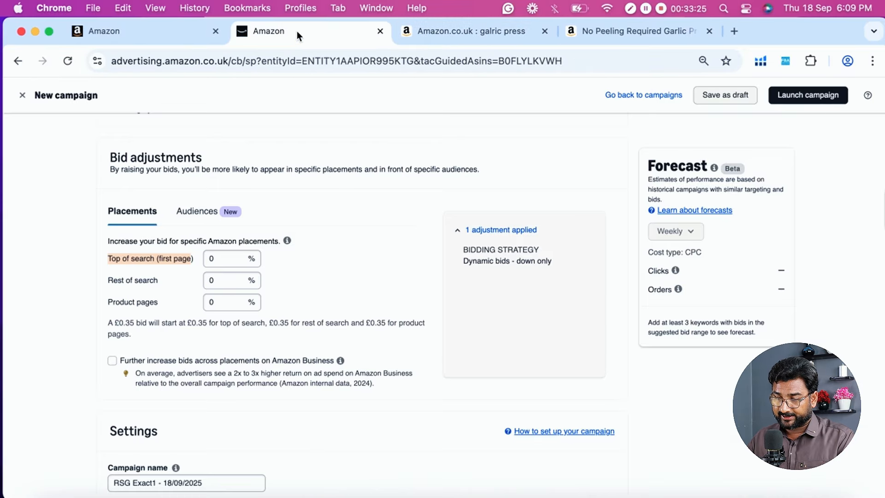
# - Examine the lower garlic press results, including the sponsored "4 stars and above" row, as examples of the rest of search placement
pyautogui.click(489, 37)
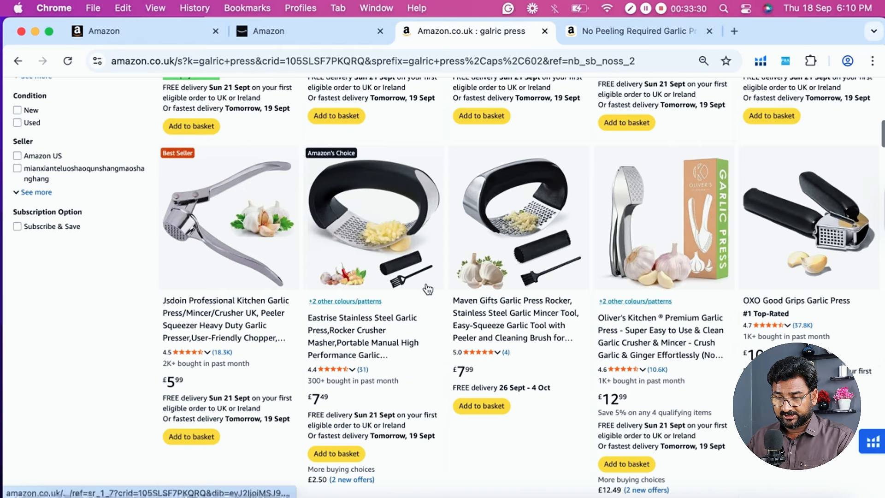
pyautogui.scroll(-5, 427, 283)
pyautogui.scroll(-3, 241, 256)
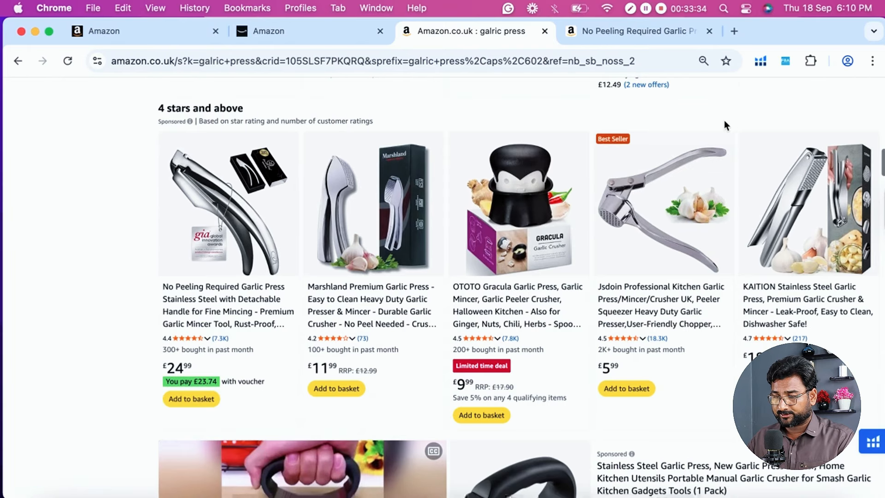
pyautogui.click(258, 32)
pyautogui.scroll(-2, 220, 224)
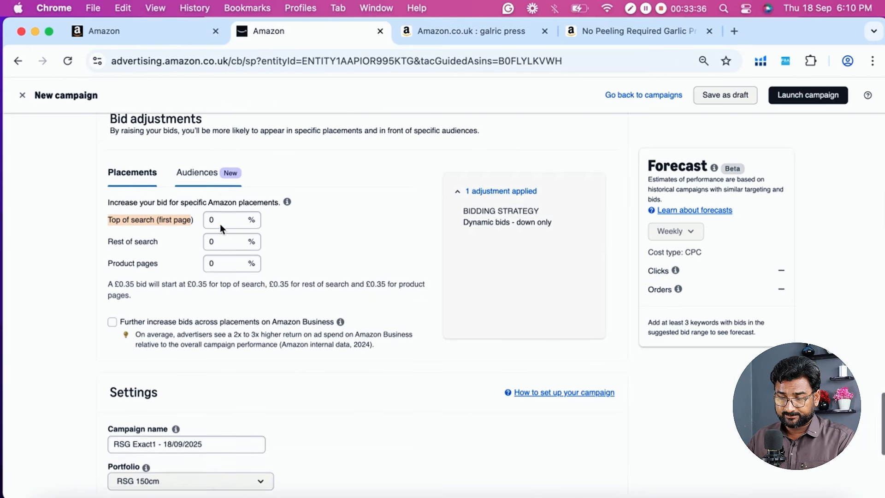
pyautogui.click(477, 37)
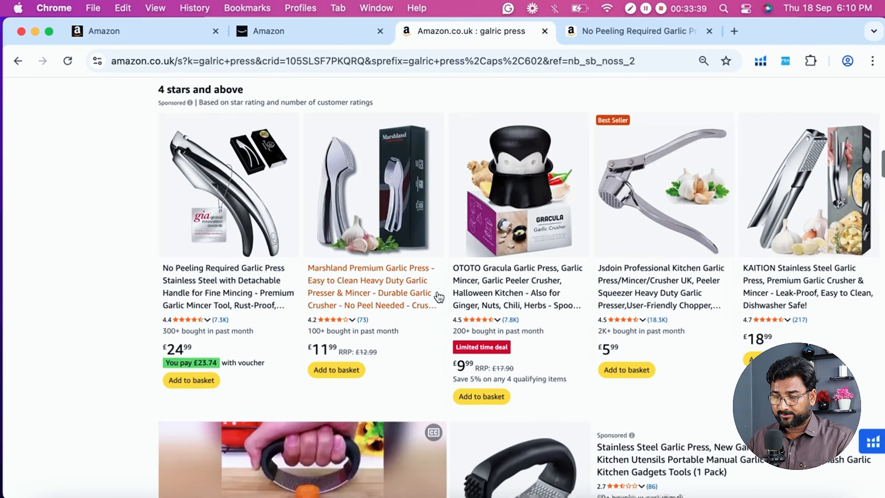
pyautogui.scroll(6, 438, 297)
# - Open the No Peeling Required Garlic Press product page and examine its sponsored related products as a product page placement example
pyautogui.click(612, 29)
pyautogui.scroll(-20, 449, 229)
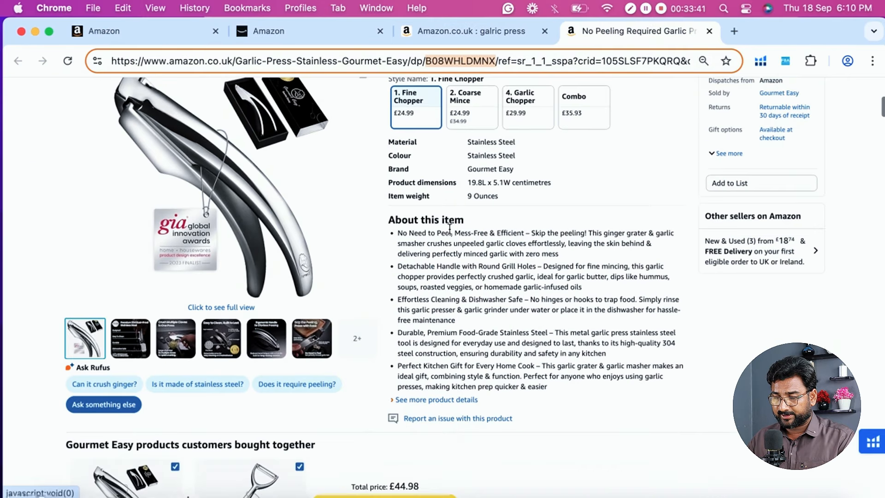
pyautogui.scroll(-5, 449, 229)
pyautogui.scroll(3, 184, 290)
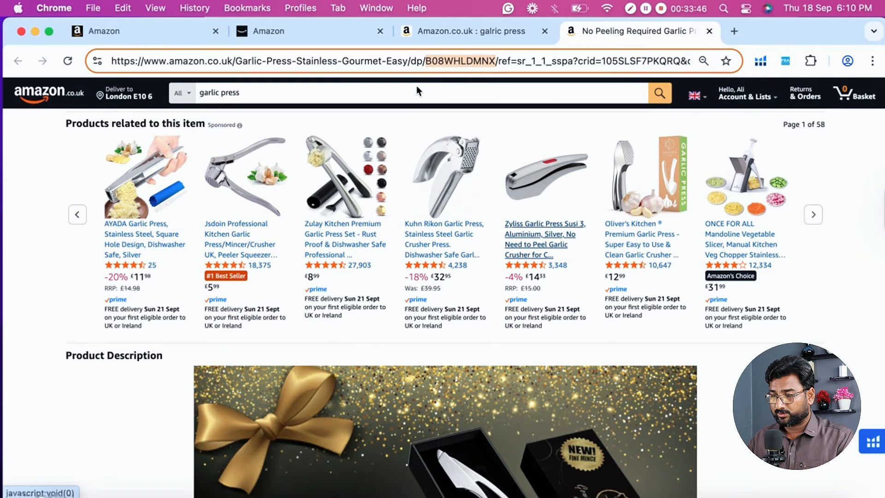
# - Return to the new campaign form and compare the placement bid adjustments with the bidding strategy and keyword bid
pyautogui.click(312, 36)
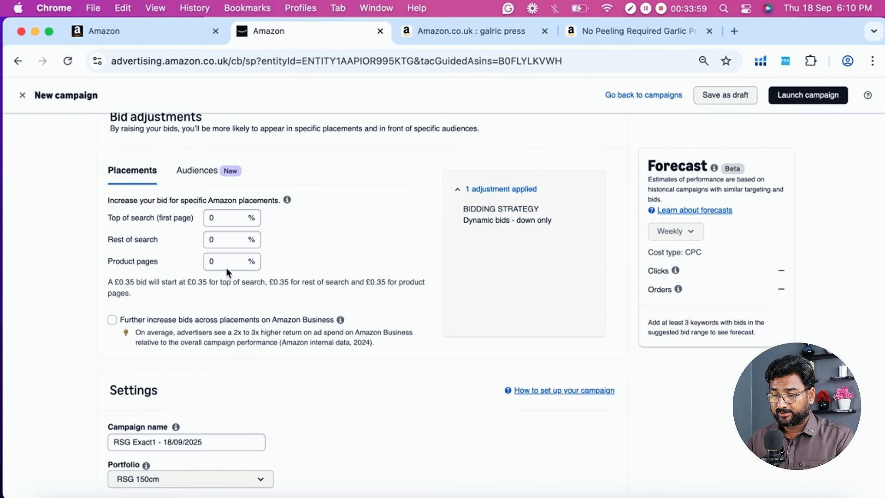
pyautogui.scroll(8, 306, 234)
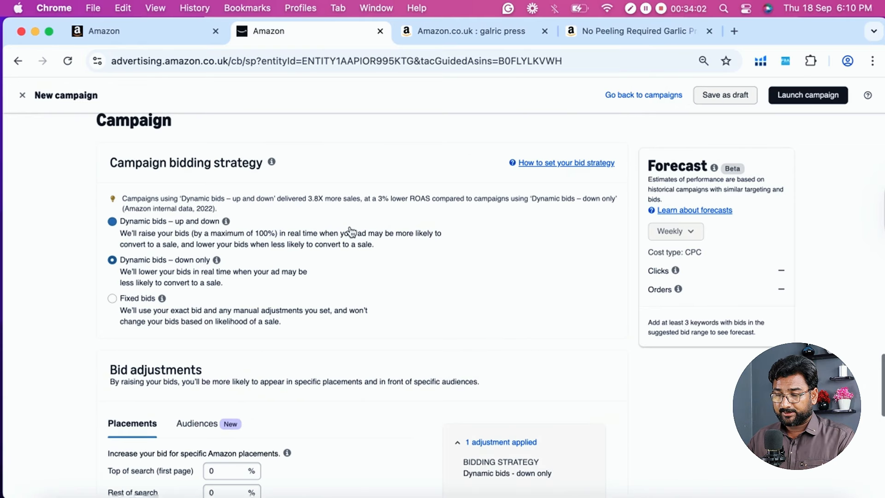
pyautogui.scroll(8, 357, 230)
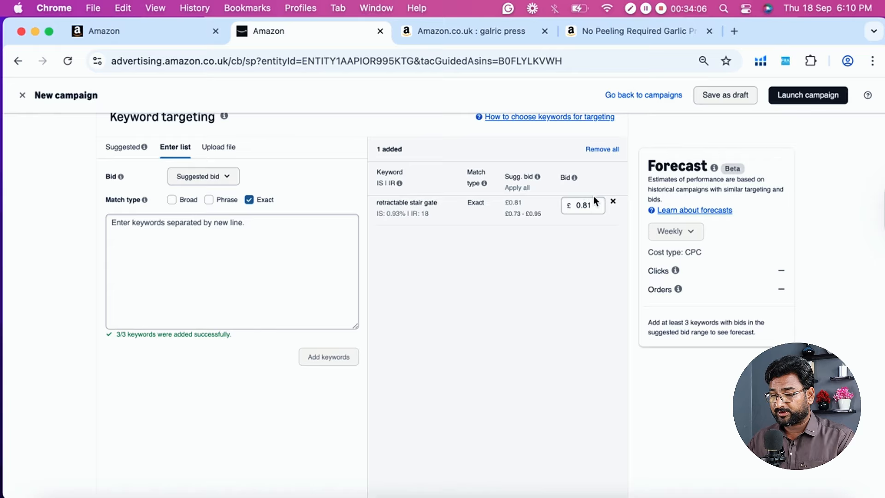
pyautogui.scroll(-2, 552, 265)
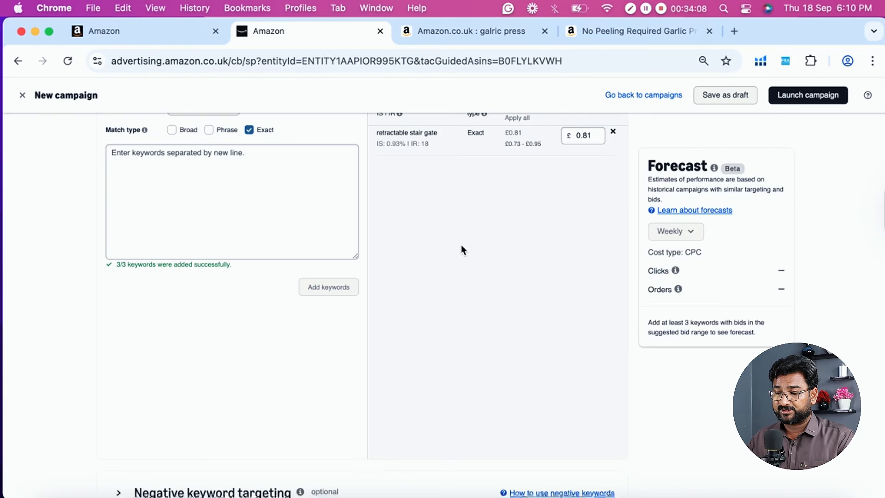
pyautogui.scroll(-8, 506, 229)
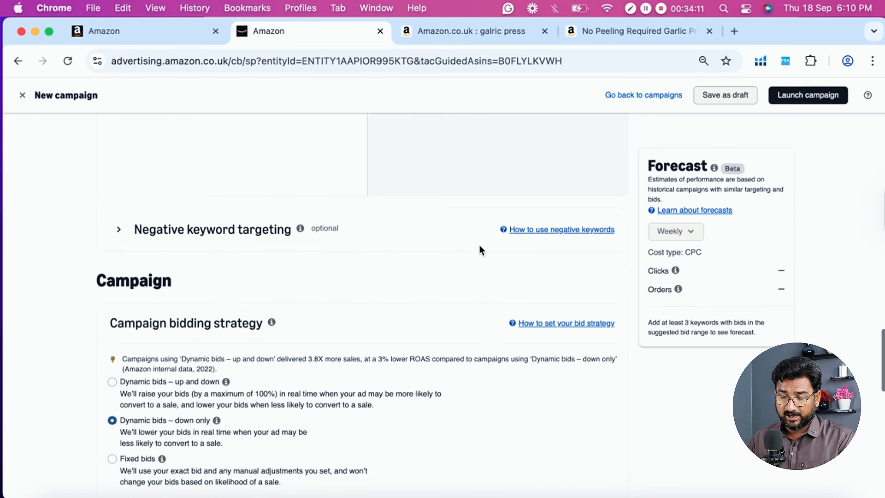
pyautogui.scroll(-5, 390, 337)
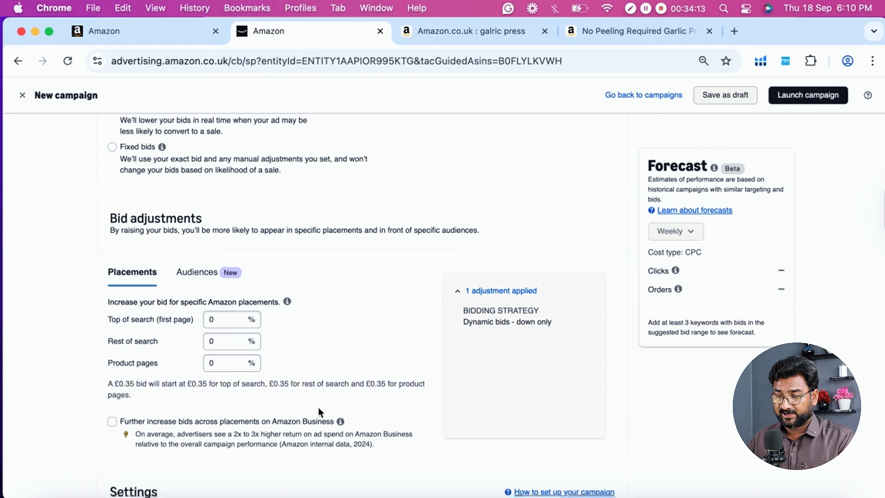
pyautogui.scroll(12, 270, 374)
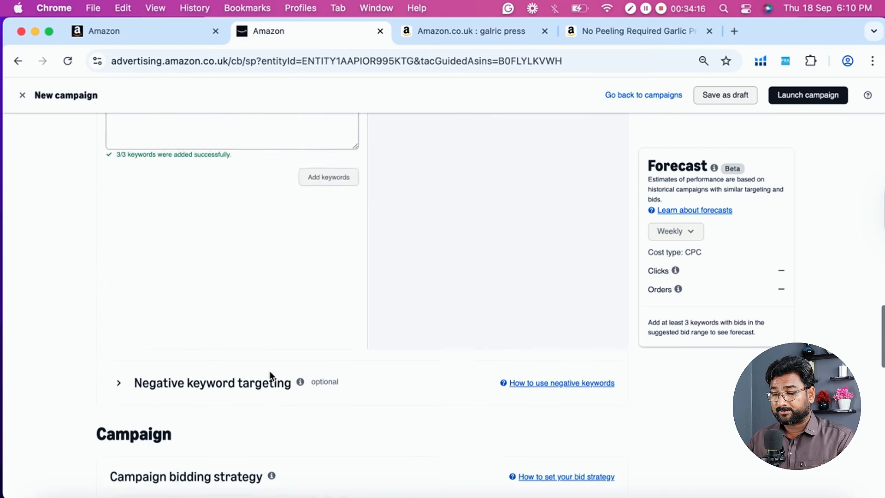
# - Set the Top of search (first page) placement bid adjustment to 900%
pyautogui.scroll(-8, 468, 323)
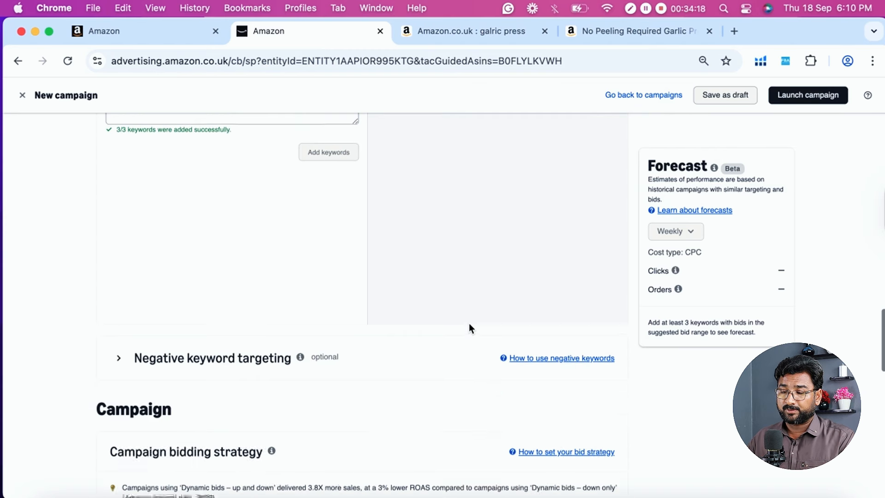
pyautogui.scroll(-8, 469, 325)
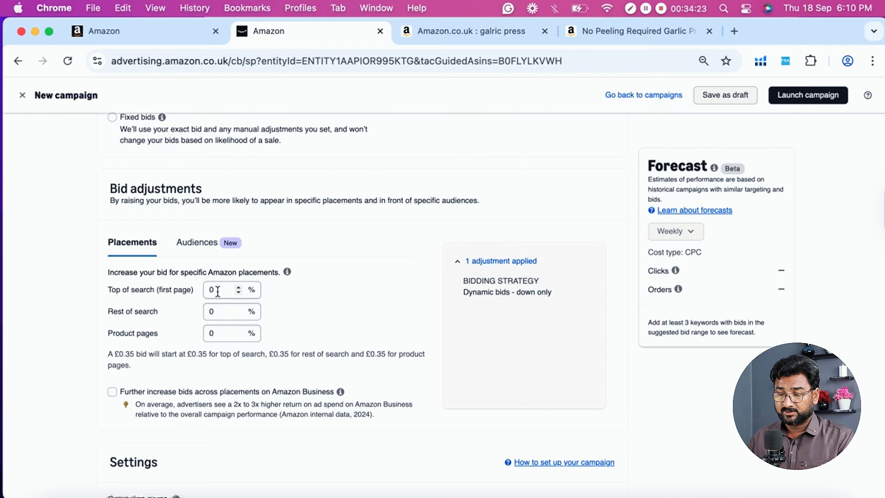
pyautogui.scroll(-3, 308, 299)
pyautogui.click(221, 171)
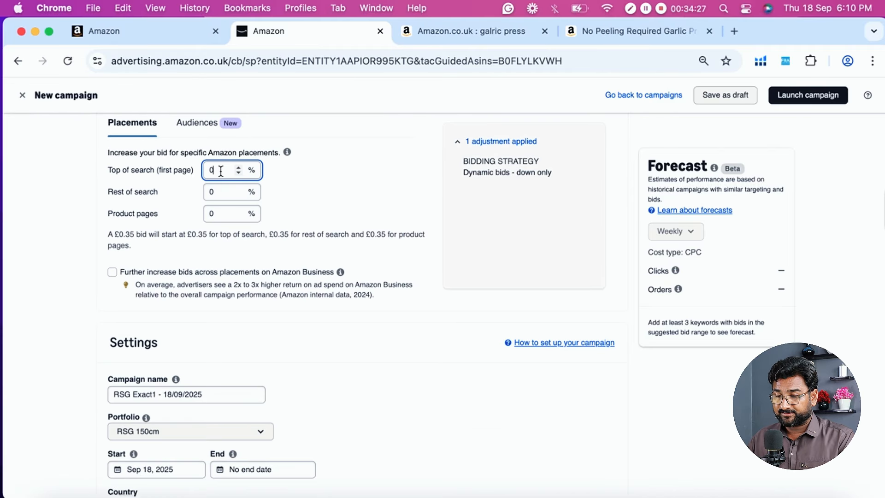
pyautogui.write('900')
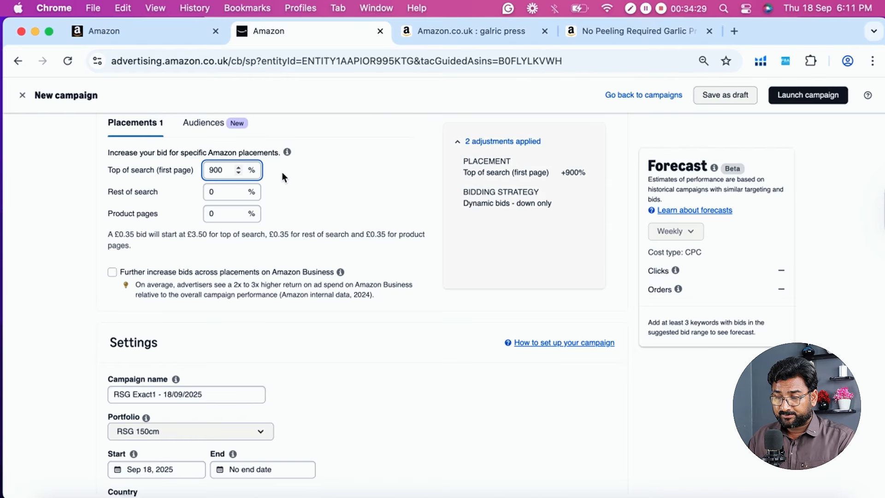
# - Reset the Top of search (first page) placement bid adjustment to 0%
pyautogui.press('BackSpace')
pyautogui.press('BackSpace')
pyautogui.press('BackSpace')
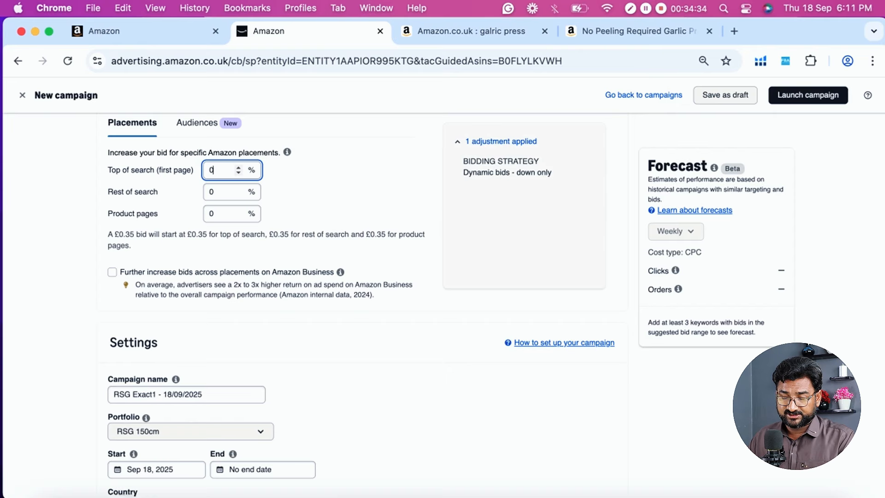
pyautogui.write('1')
pyautogui.click(238, 174)
pyautogui.click(330, 179)
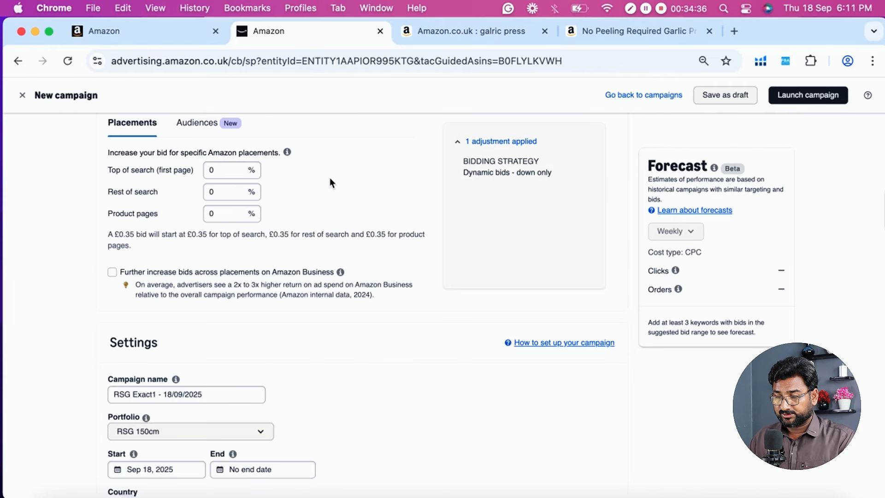
# - Check the campaign's daily budget setting, and multiply the retractable stair gate keyword bid of 0.81 by 9 in Calculator
pyautogui.scroll(-3, 331, 178)
pyautogui.scroll(3, 312, 187)
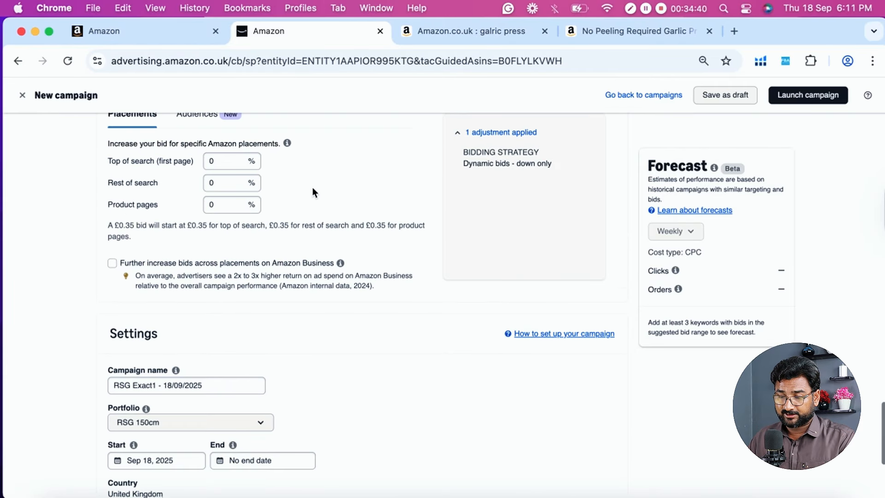
pyautogui.scroll(-4, 330, 198)
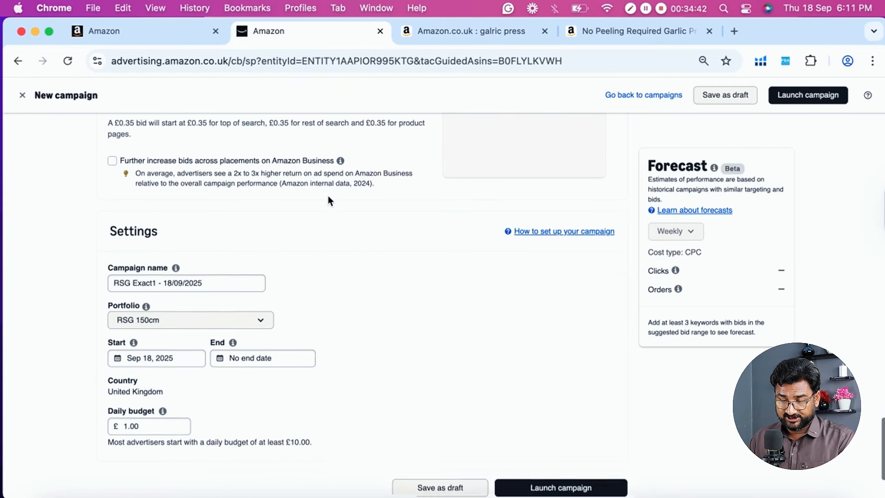
pyautogui.scroll(-3, 328, 200)
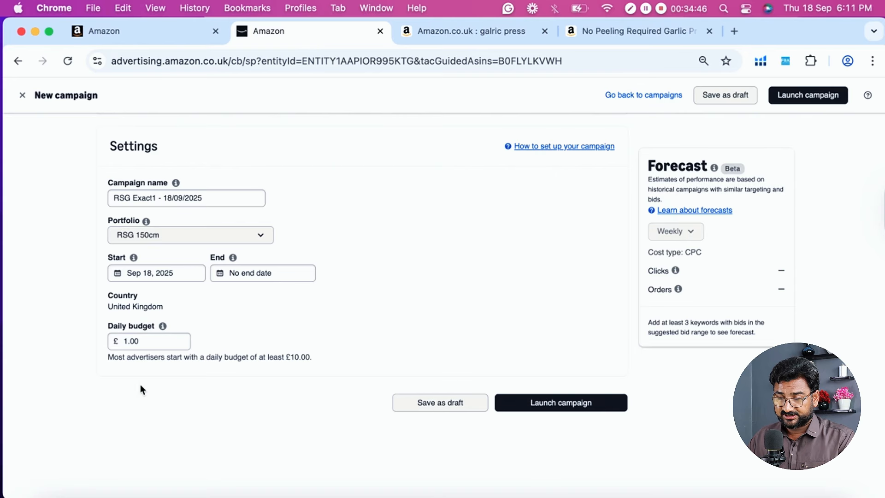
pyautogui.scroll(10, 396, 292)
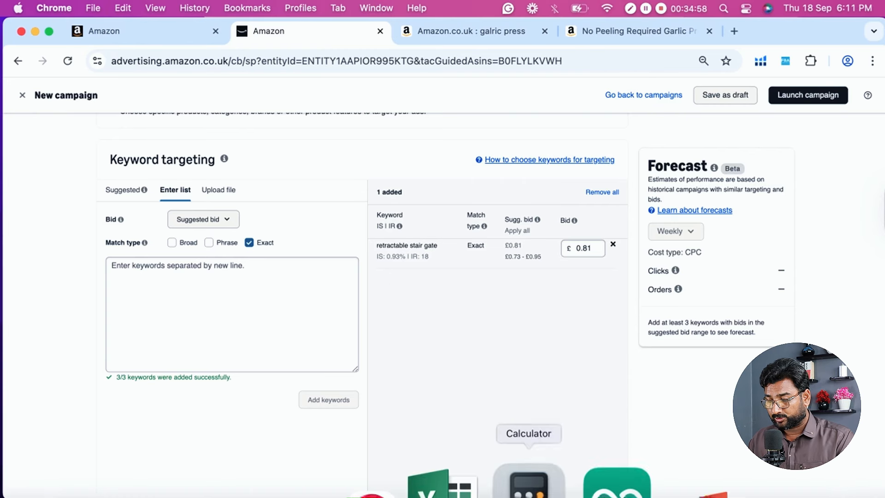
pyautogui.click(528, 484)
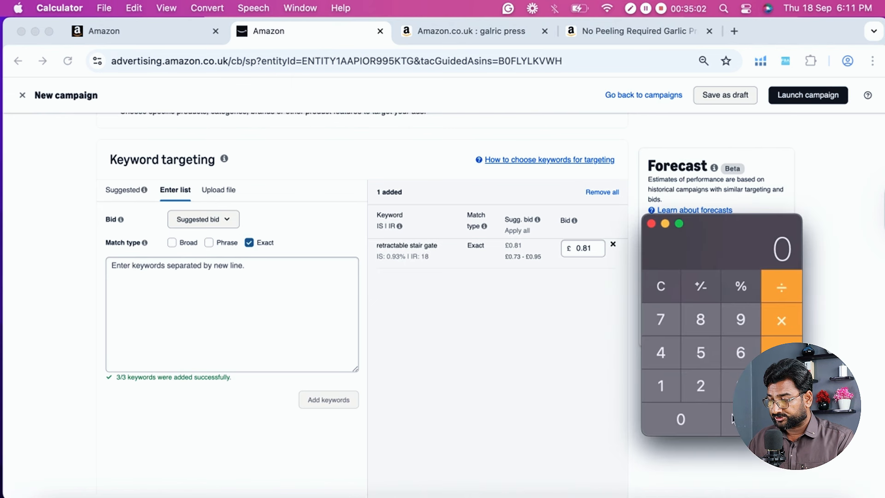
pyautogui.click(734, 419)
pyautogui.click(701, 315)
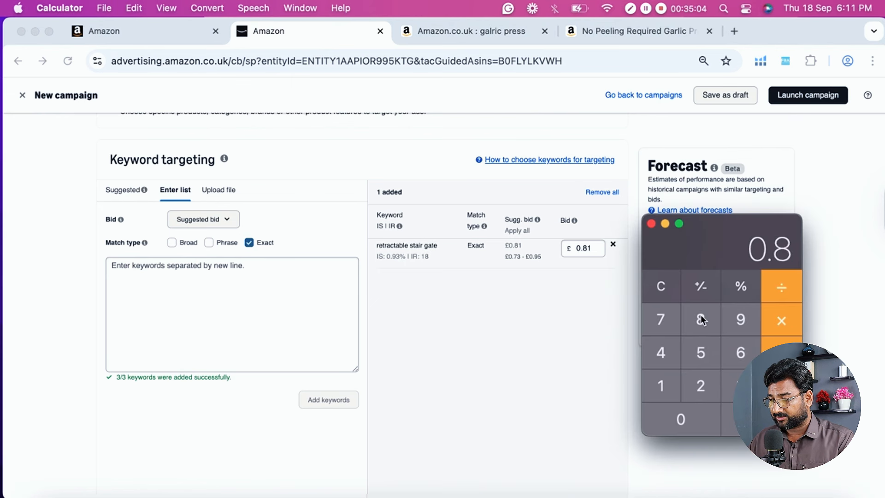
pyautogui.click(668, 383)
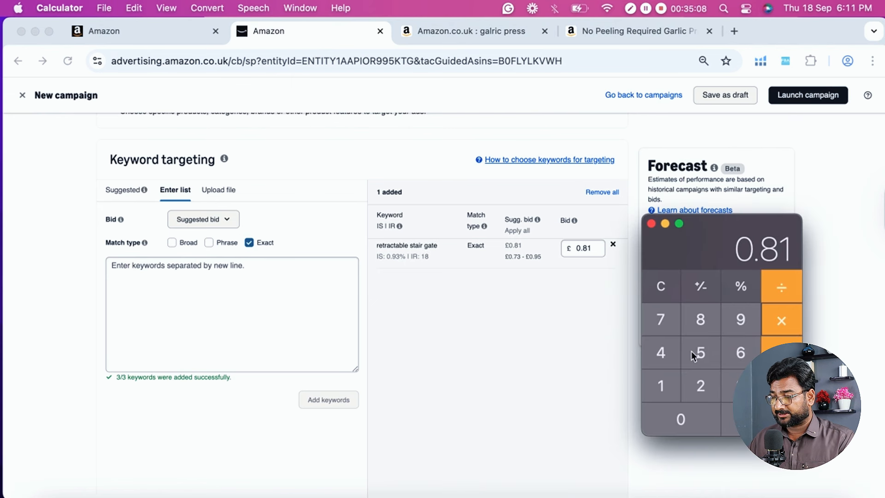
pyautogui.click(737, 325)
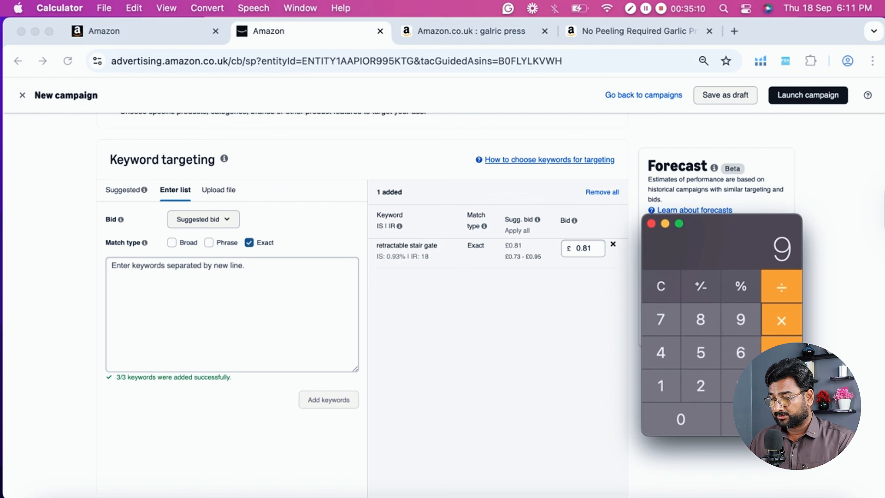
pyautogui.press('Return')
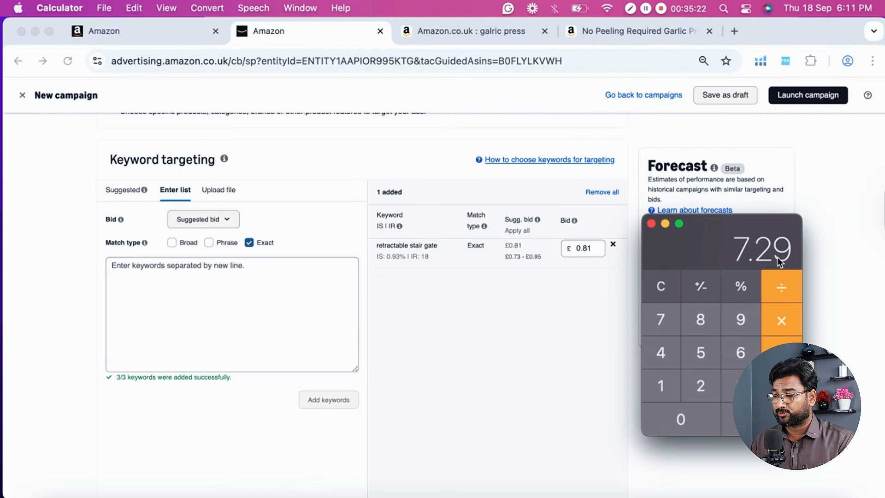
pyautogui.click(651, 225)
# - Set the campaign's daily budget to £8.00 in Settings
pyautogui.scroll(-7, 575, 284)
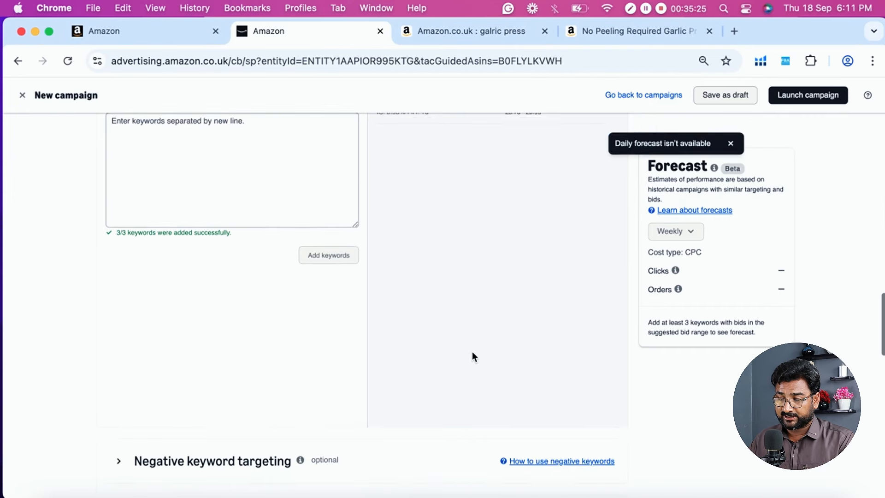
pyautogui.scroll(-15, 472, 351)
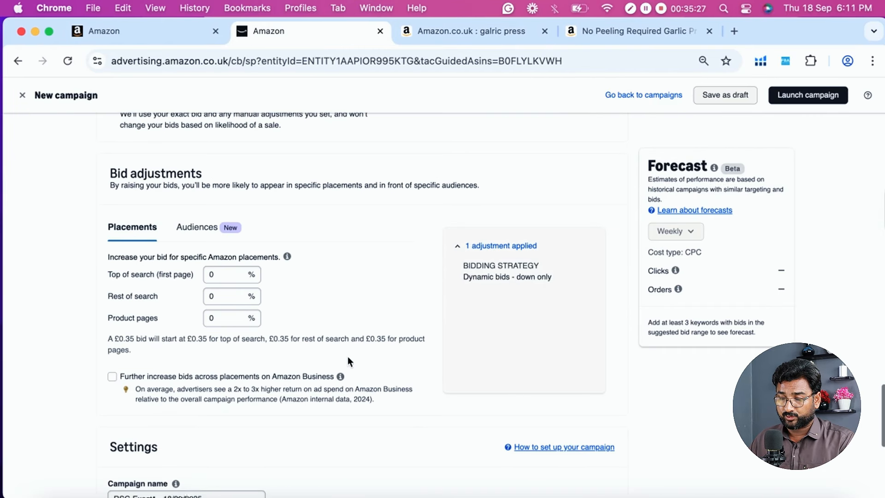
pyautogui.doubleClick(141, 385)
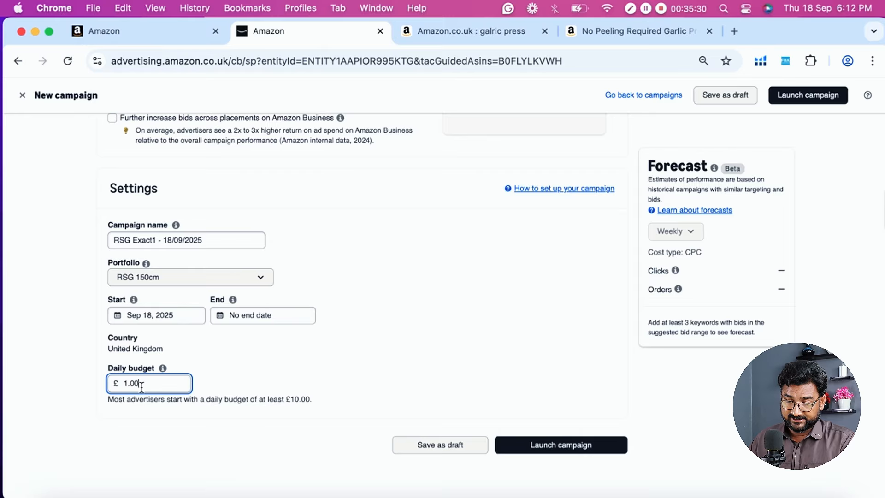
pyautogui.write('8')
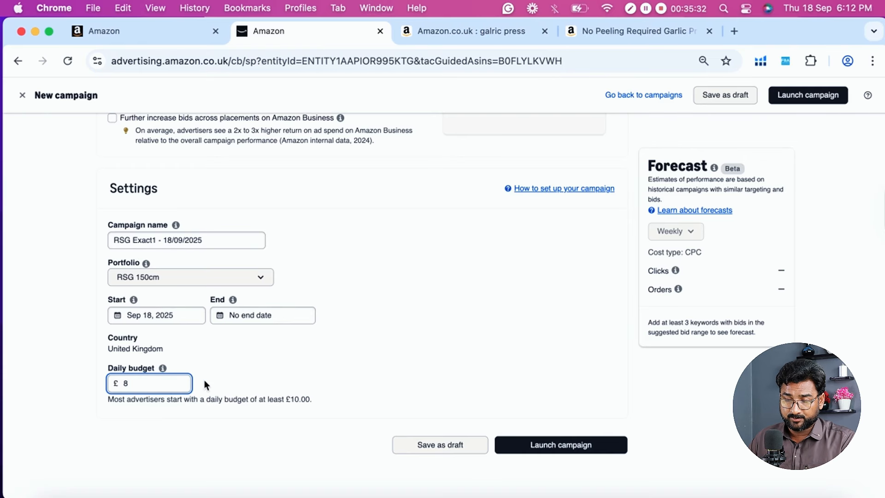
pyautogui.click(236, 379)
pyautogui.scroll(-2, 124, 346)
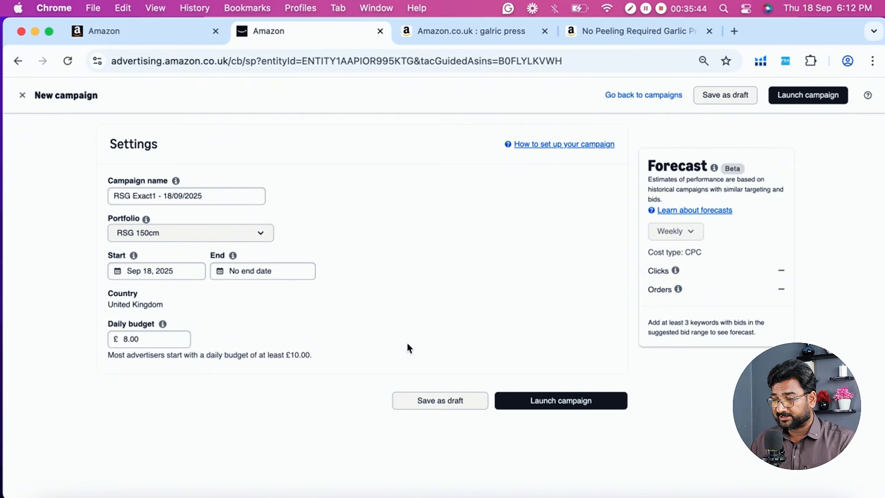
# - Review the campaign form from its beginning, examining the ad group name and the Amazon and Amazon Business site options
pyautogui.scroll(20, 408, 348)
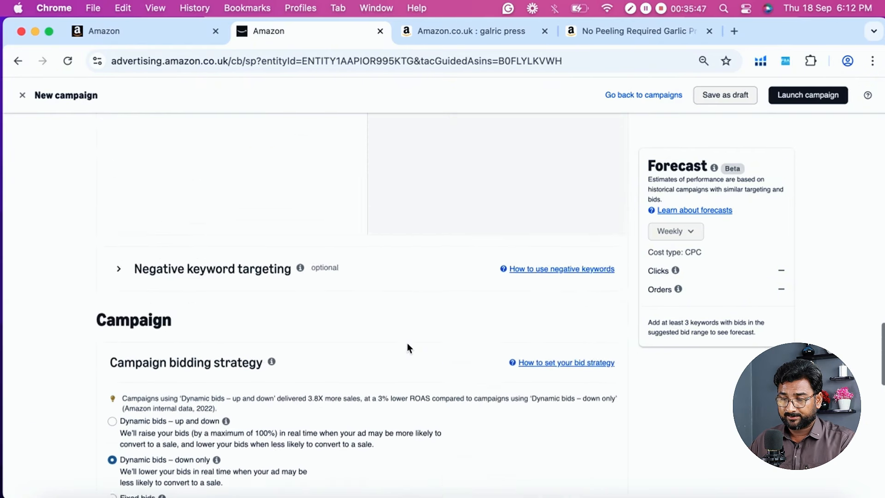
pyautogui.scroll(10, 408, 348)
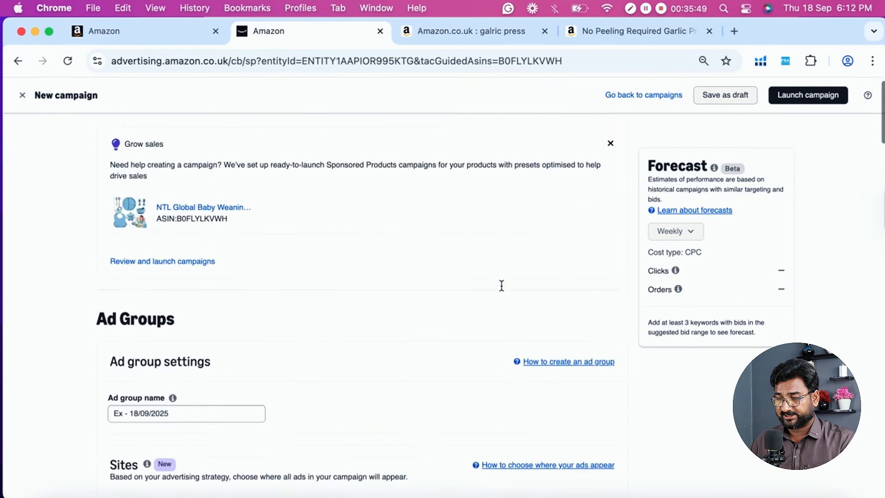
pyautogui.scroll(-5, 5, 272)
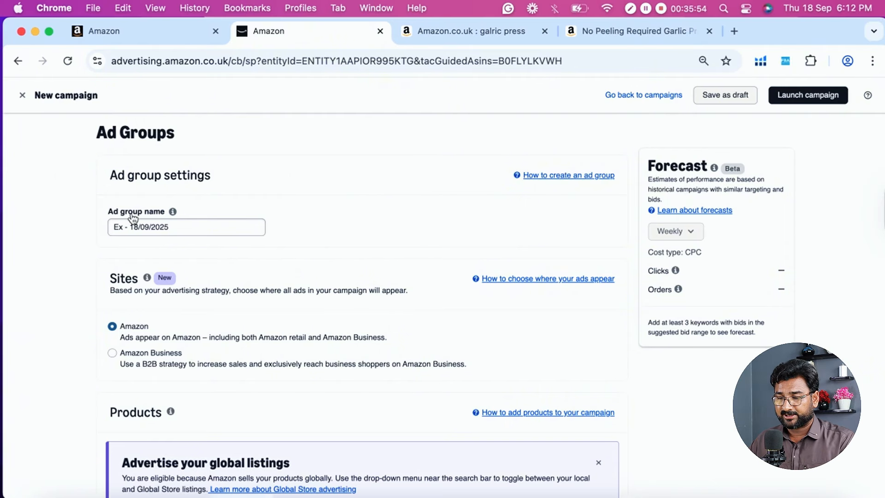
pyautogui.scroll(-2, 29, 224)
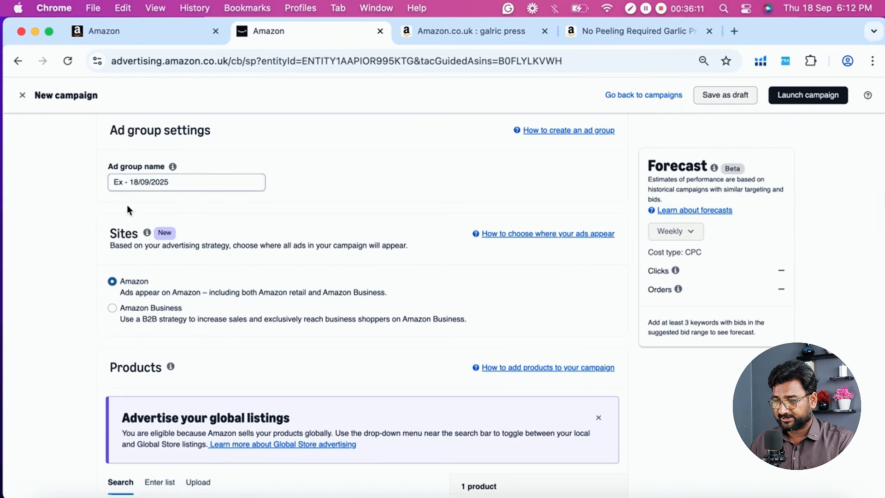
pyautogui.scroll(-1, 127, 208)
pyautogui.scroll(2, 142, 198)
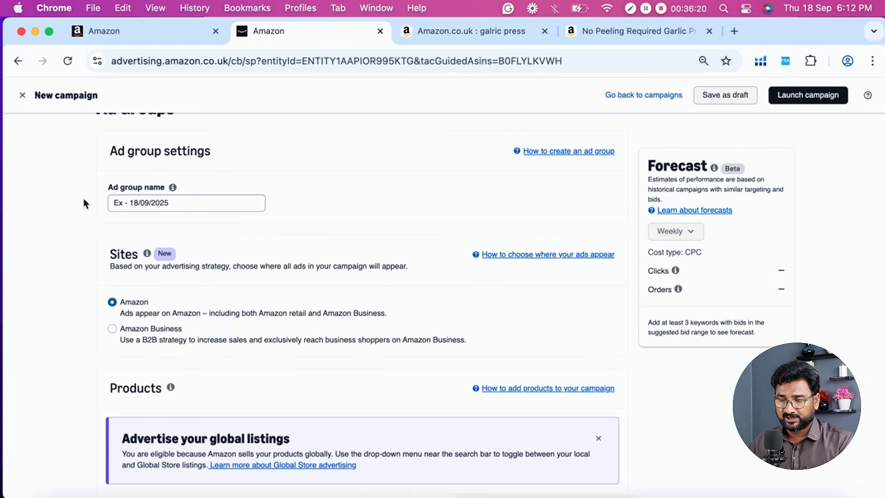
pyautogui.scroll(-2, 84, 198)
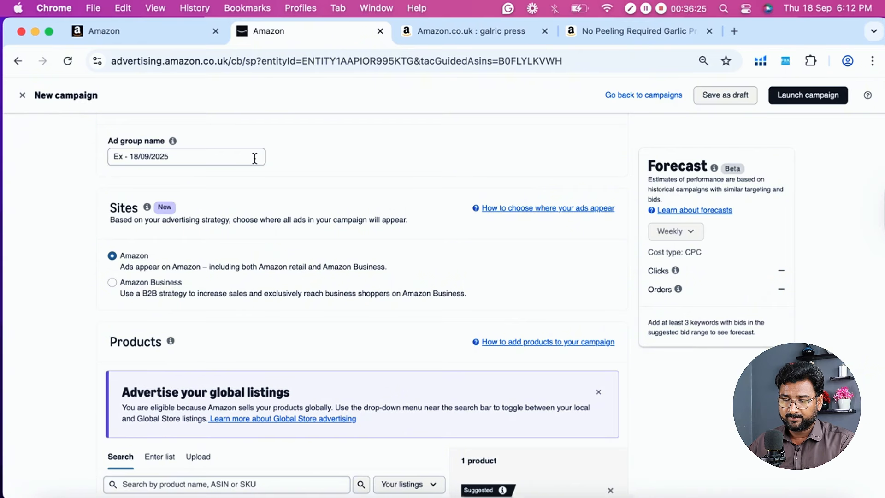
pyautogui.scroll(-1, 108, 156)
pyautogui.scroll(-2, 89, 185)
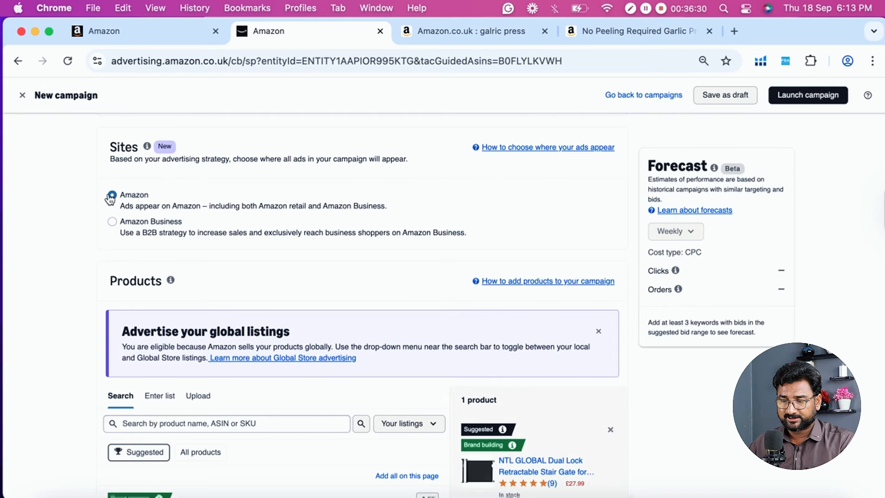
# - Switch to the Amazon.co.uk garlic press results to examine the sponsored listings in the first row, and return to the campaign form
pyautogui.click(471, 32)
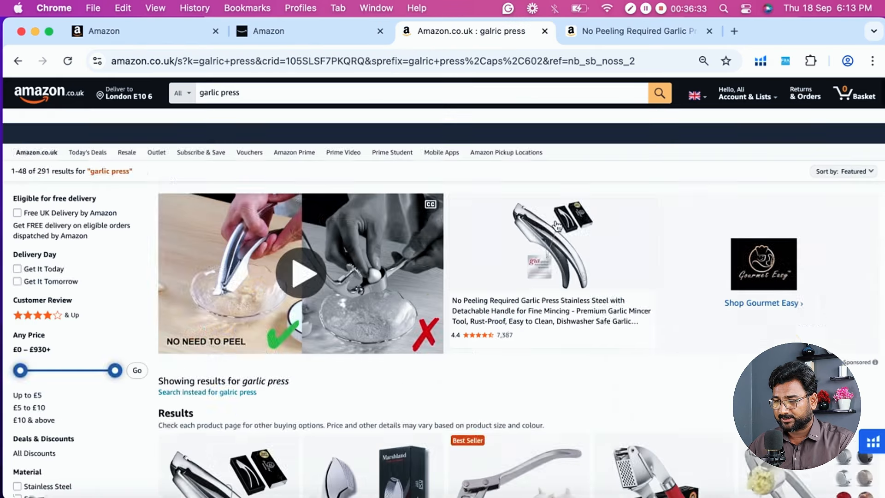
pyautogui.scroll(-5, 341, 318)
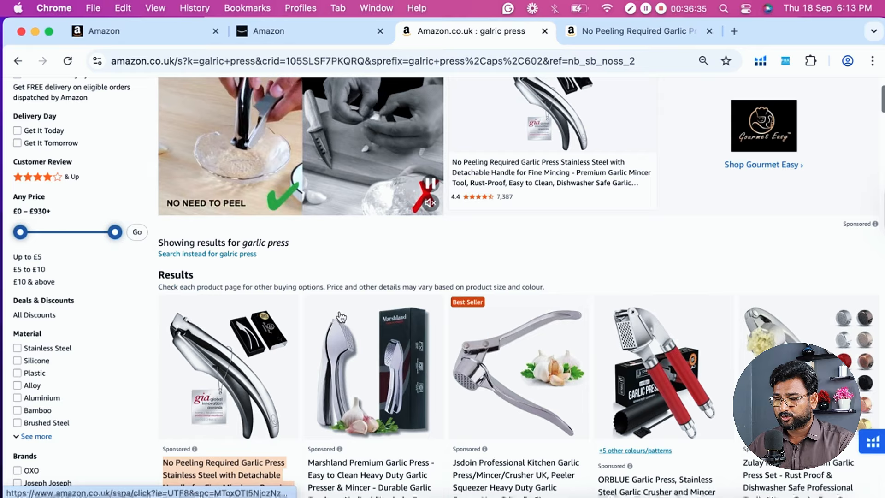
pyautogui.scroll(-4, 255, 270)
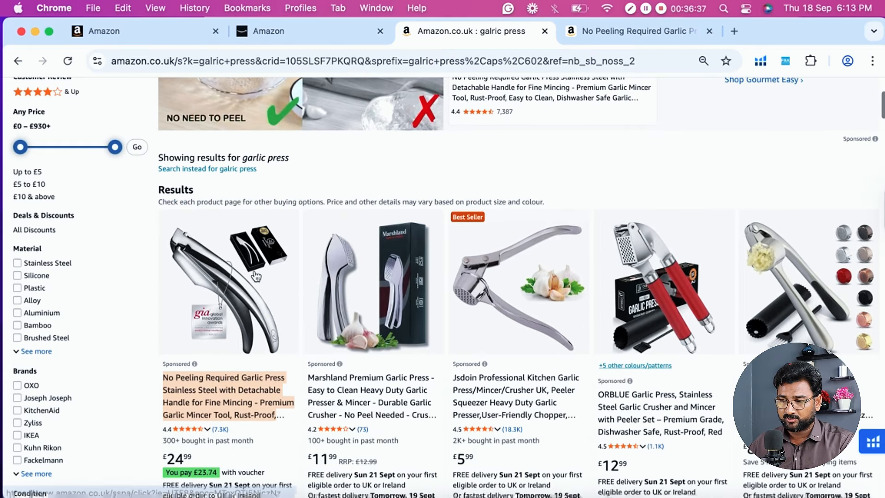
pyautogui.scroll(-2, 445, 259)
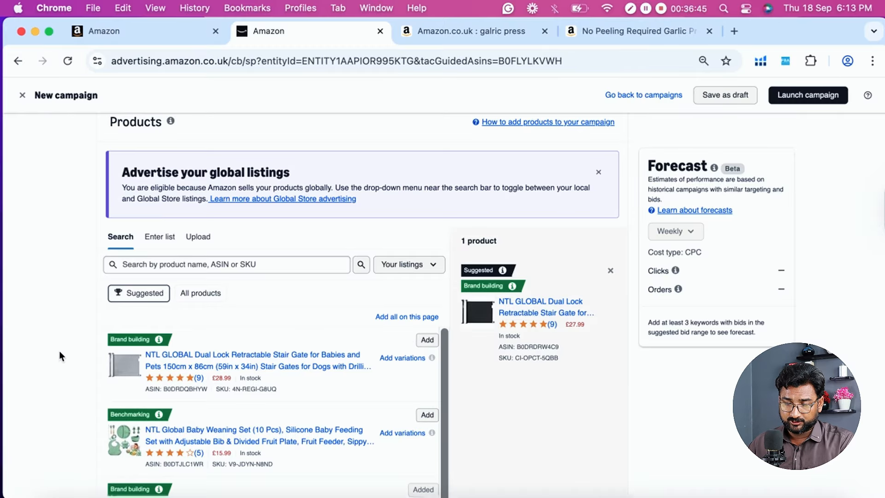
# - Review the advertised product, the manual targeting and keyword targeting choices, and the keyword match types
pyautogui.scroll(-5, 59, 356)
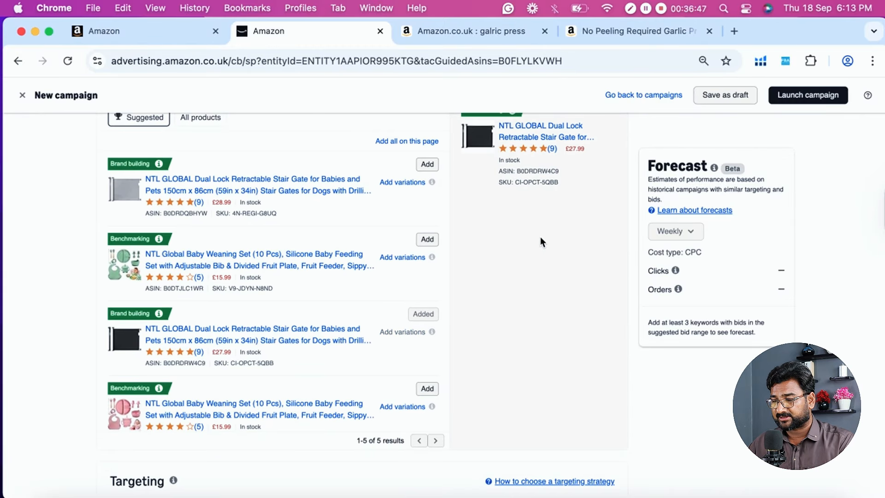
pyautogui.scroll(2, 540, 240)
pyautogui.scroll(-10, 485, 286)
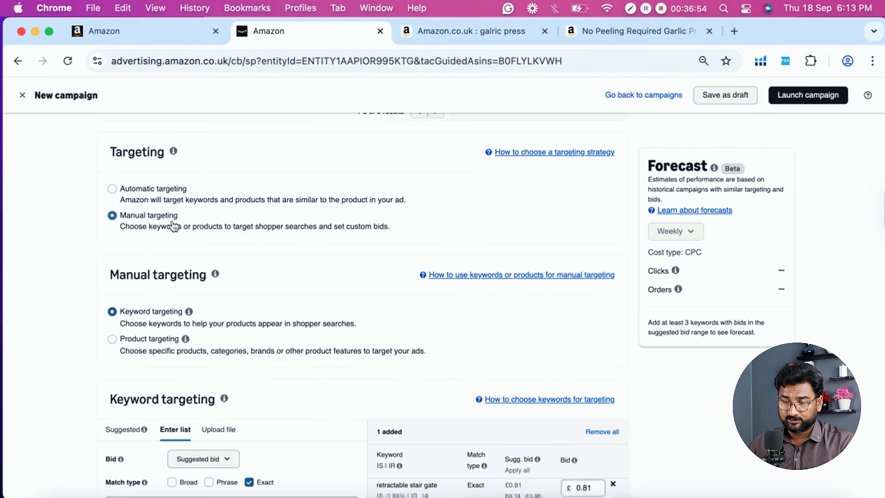
pyautogui.scroll(-2, 74, 267)
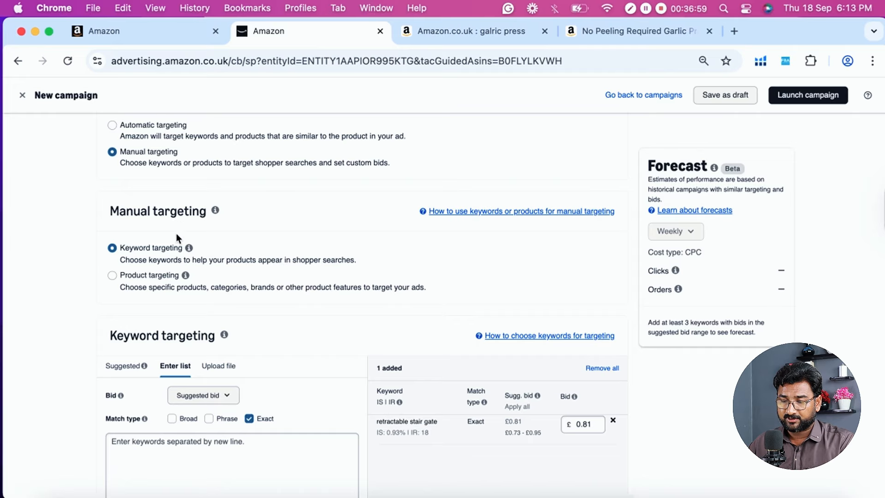
pyautogui.scroll(-5, 45, 306)
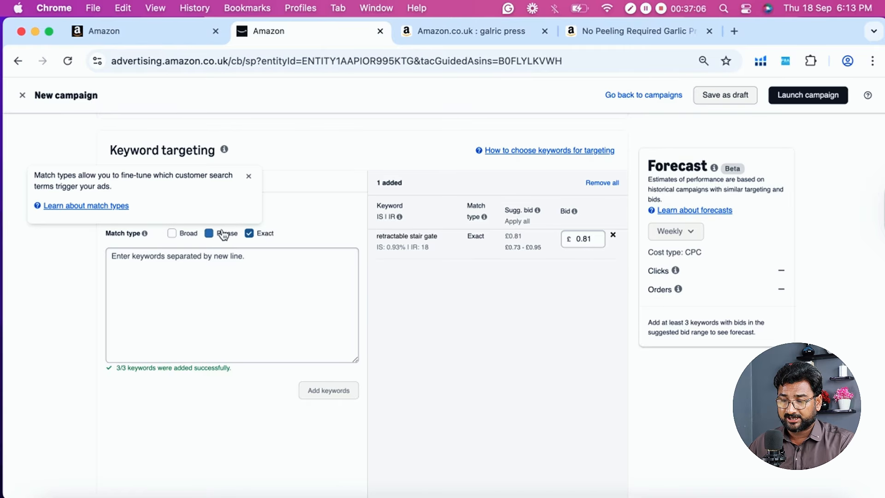
# - Examine the suggested exact-match keywords and their suggested bids in Keyword targeting, and return to the manual keyword entry list
pyautogui.click(171, 233)
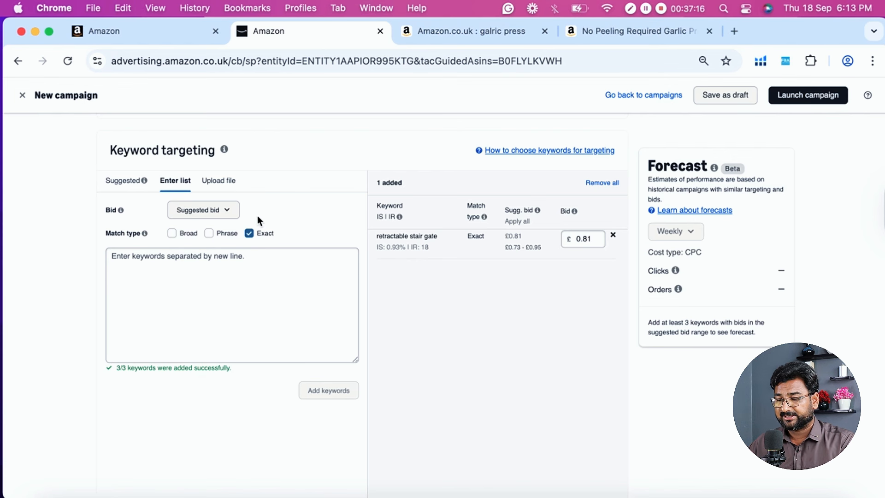
pyautogui.scroll(-2, 294, 242)
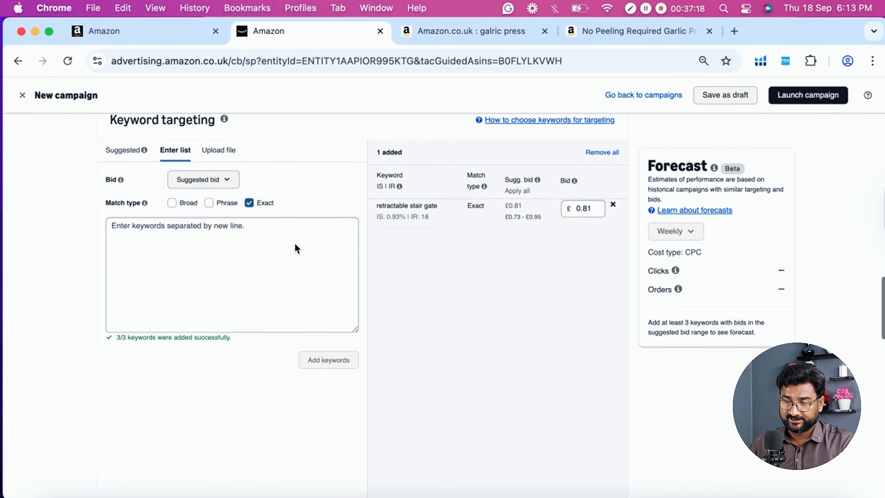
pyautogui.click(127, 147)
pyautogui.scroll(-3, 140, 216)
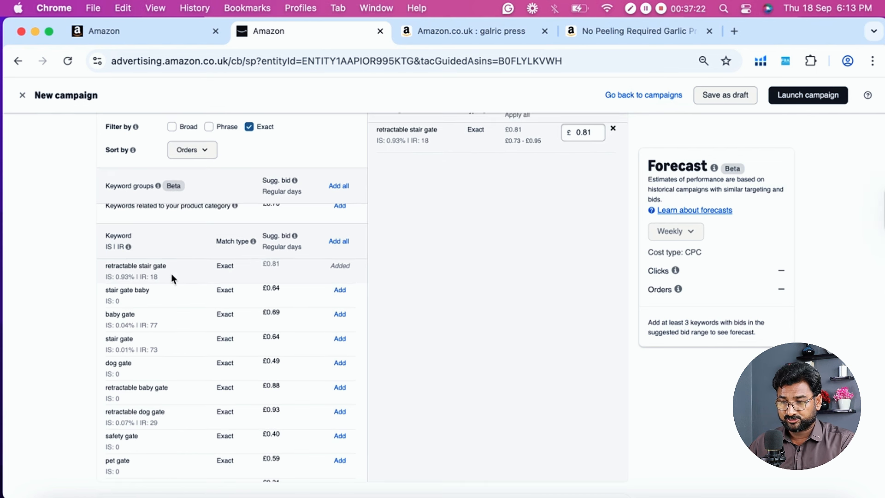
pyautogui.scroll(1, 308, 275)
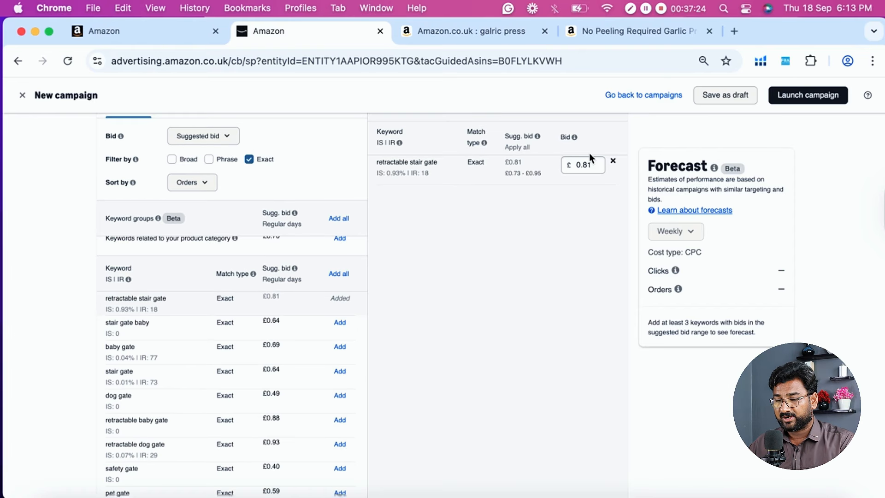
pyautogui.scroll(2, 553, 221)
pyautogui.click(176, 159)
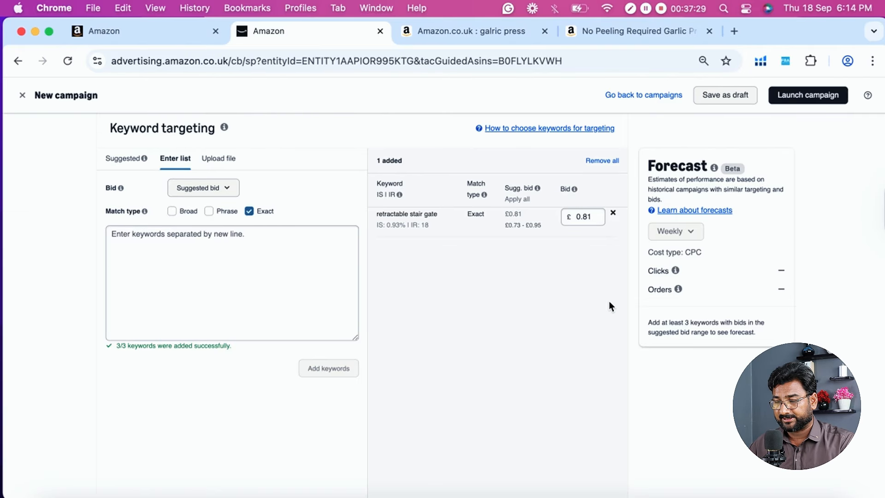
pyautogui.scroll(-2, 465, 212)
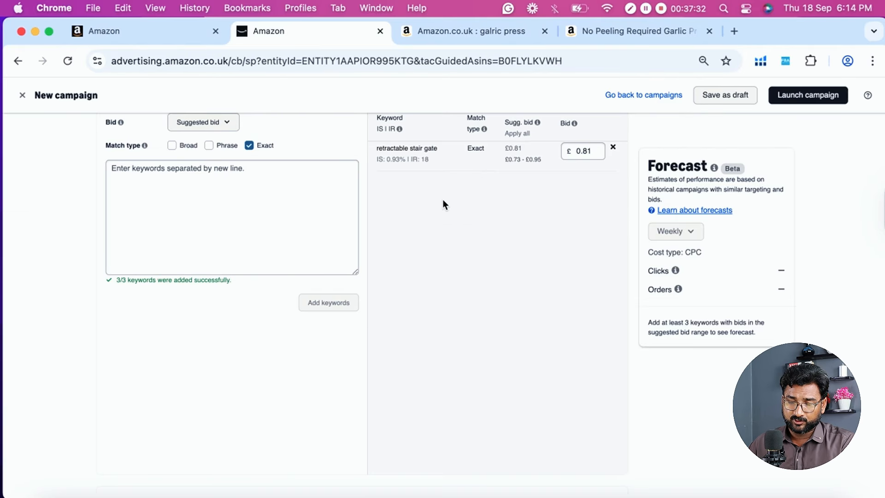
pyautogui.scroll(-1, 444, 201)
pyautogui.scroll(2, 431, 201)
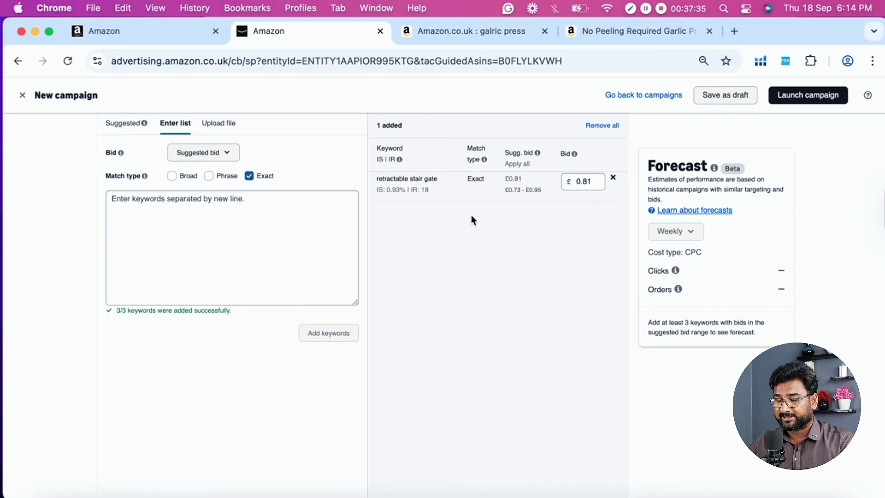
# - Expand the optional Negative keyword targeting section to examine its match types and keyword entry area, and collapse it again
pyautogui.scroll(-1, 471, 215)
pyautogui.scroll(-3, 421, 231)
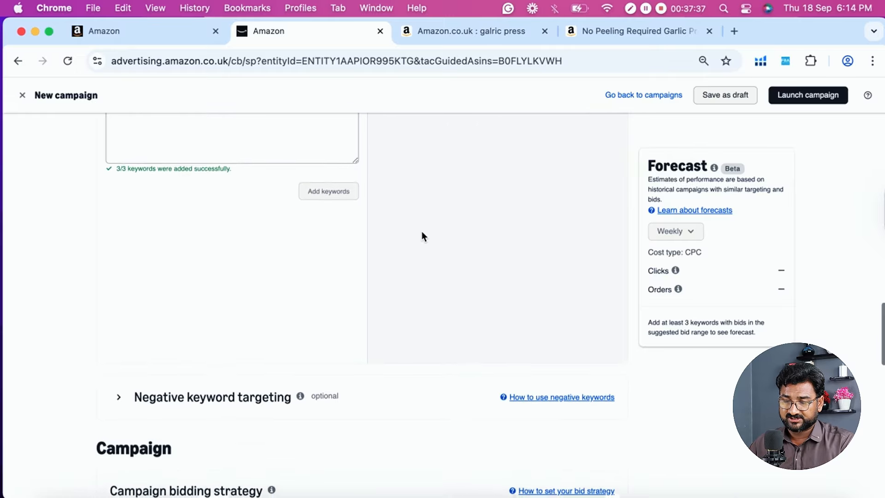
pyautogui.scroll(-5, 421, 231)
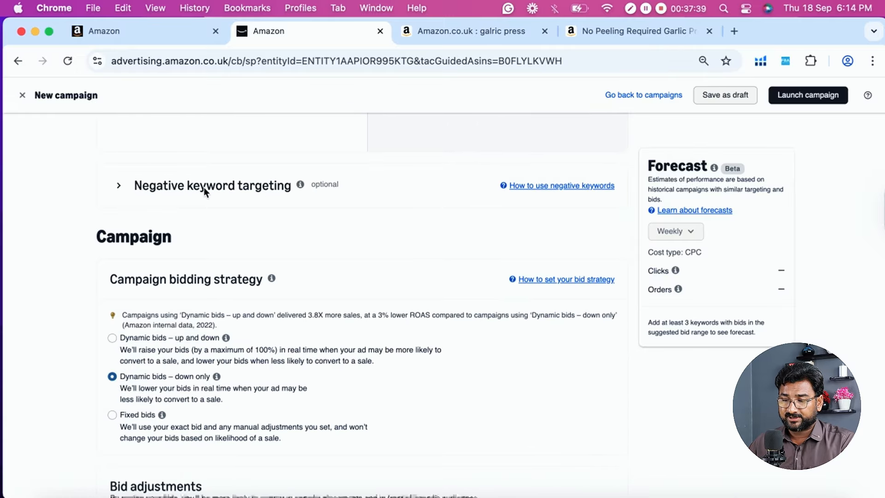
pyautogui.click(122, 190)
pyautogui.click(213, 272)
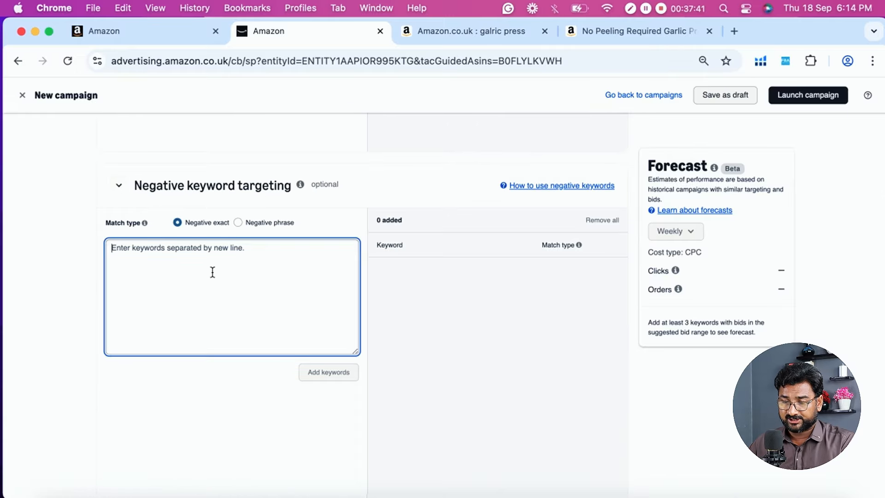
pyautogui.click(60, 198)
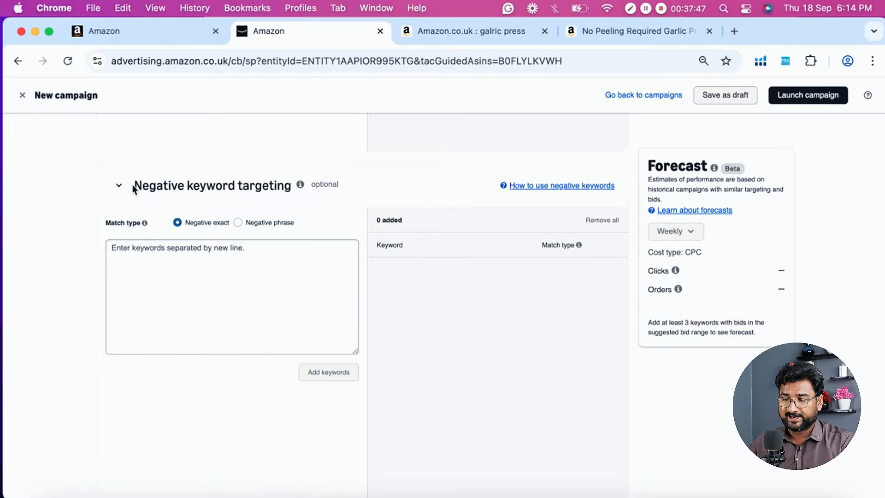
pyautogui.click(119, 189)
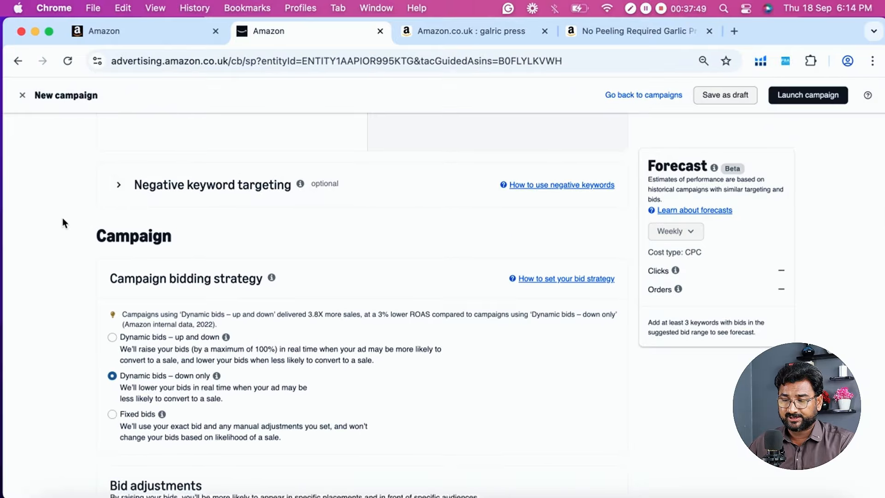
# - Review the three campaign bidding strategy options against the keyword's bid, and the placement bid adjustments
pyautogui.scroll(-4, 62, 218)
pyautogui.scroll(1, 296, 126)
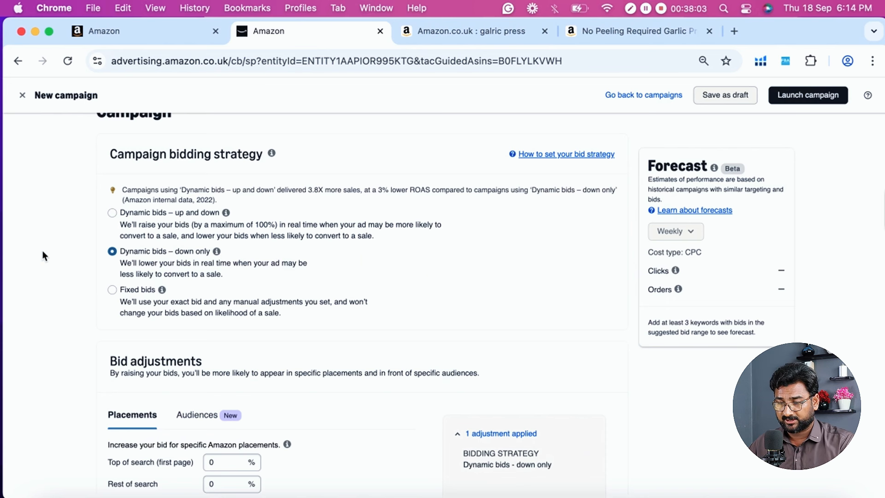
pyautogui.scroll(-1, 92, 240)
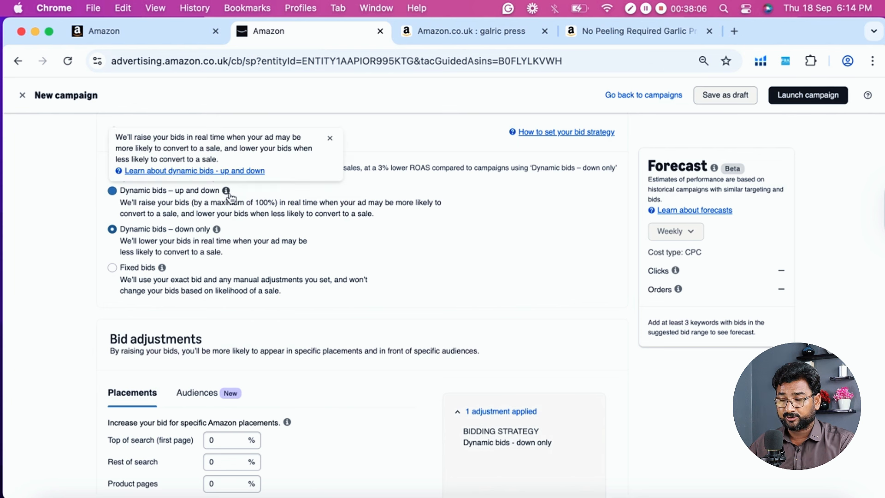
pyautogui.scroll(10, 230, 196)
pyautogui.scroll(1, 229, 194)
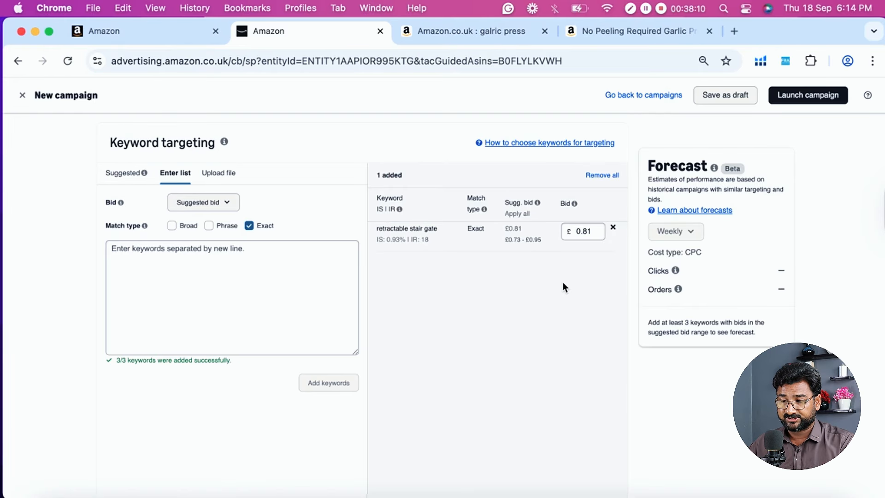
pyautogui.scroll(-10, 515, 311)
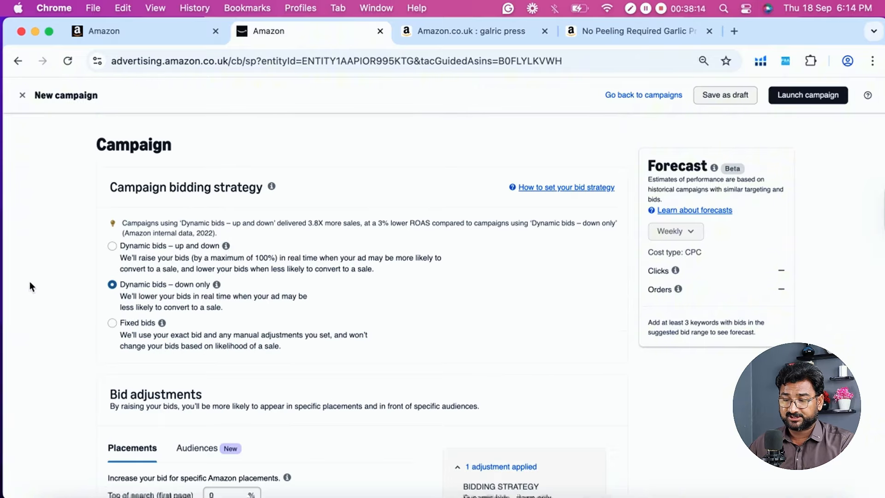
pyautogui.scroll(-4, 29, 284)
pyautogui.scroll(-3, 184, 256)
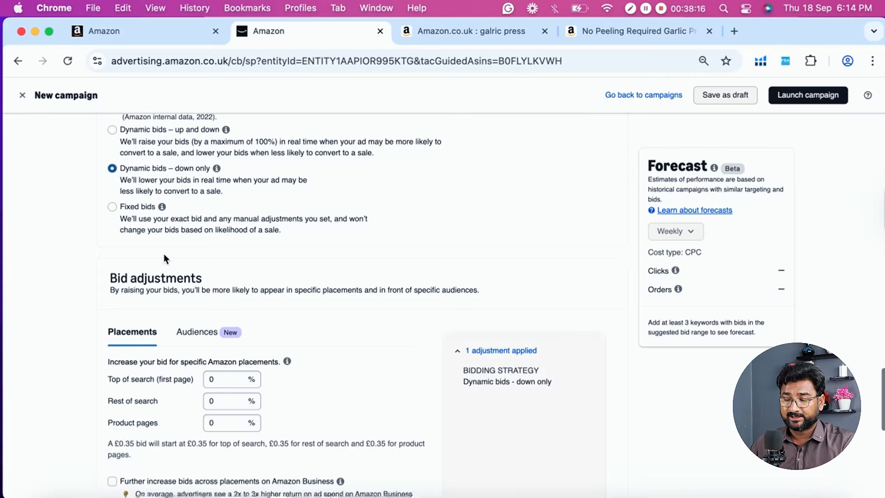
pyautogui.scroll(1, 4, 317)
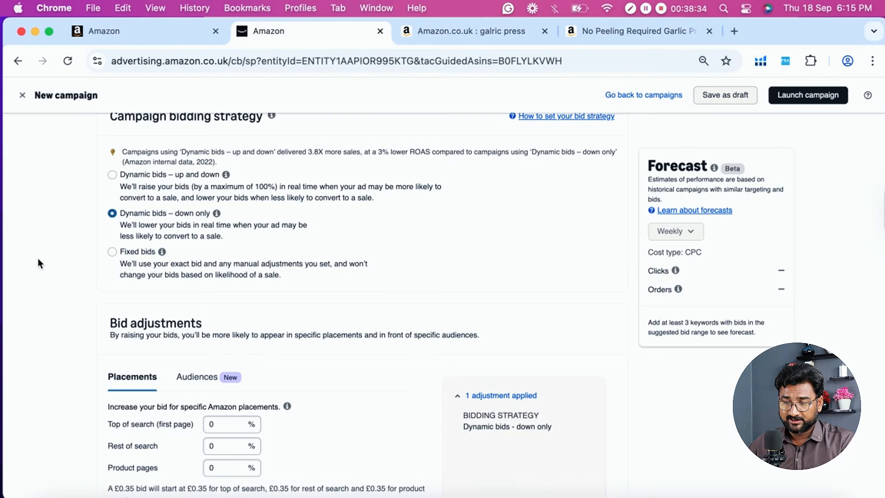
pyautogui.scroll(-3, 38, 258)
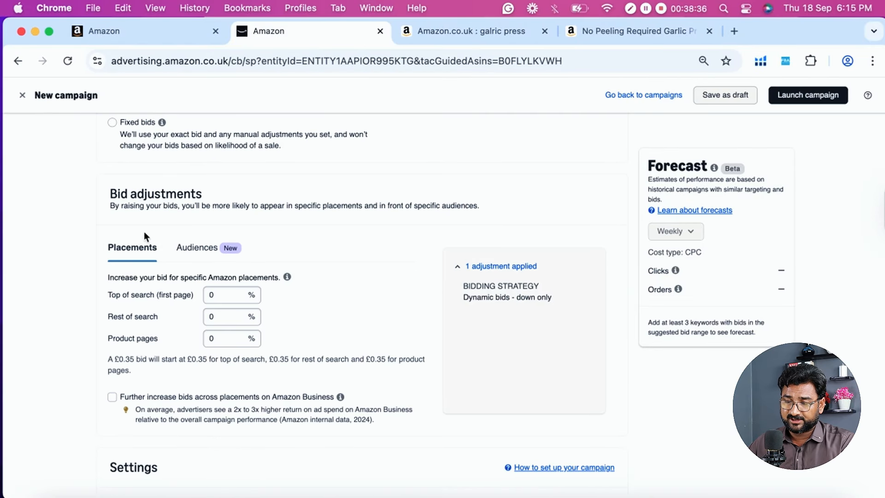
pyautogui.scroll(-5, 326, 272)
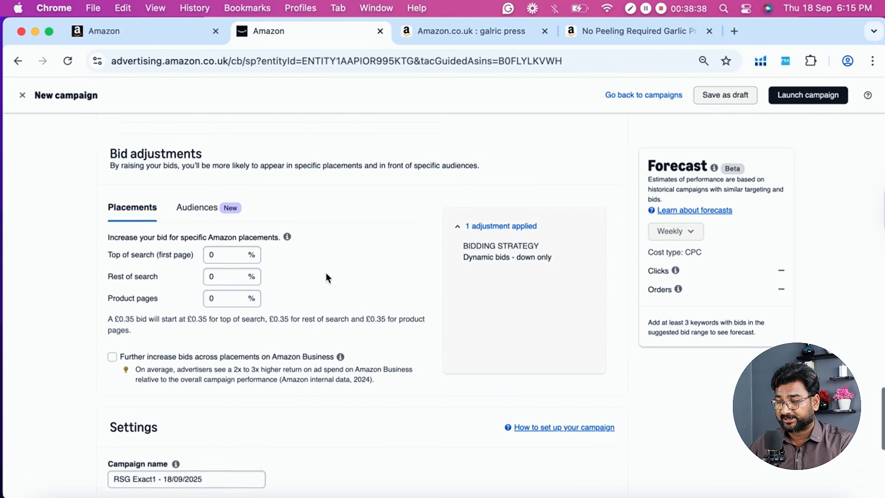
# - Review the campaign name, portfolio, dates and daily budget in Settings, highlighting the name text without editing it
pyautogui.scroll(-2, 386, 307)
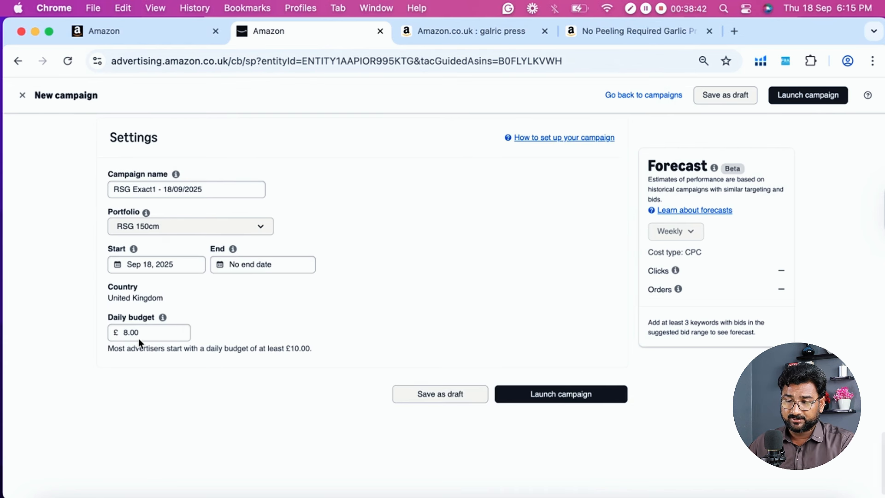
pyautogui.tripleClick(121, 195)
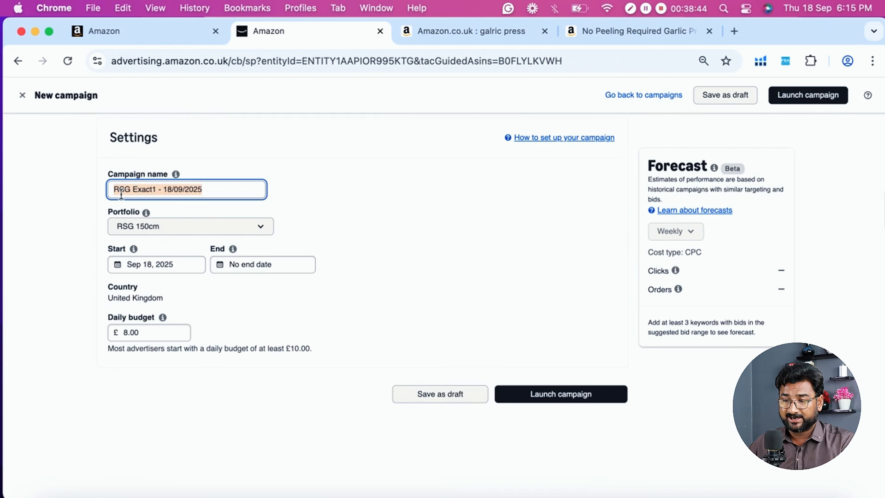
pyautogui.click(182, 186)
pyautogui.moveTo(156, 192); pyautogui.dragTo(109, 192)
pyautogui.click(73, 226)
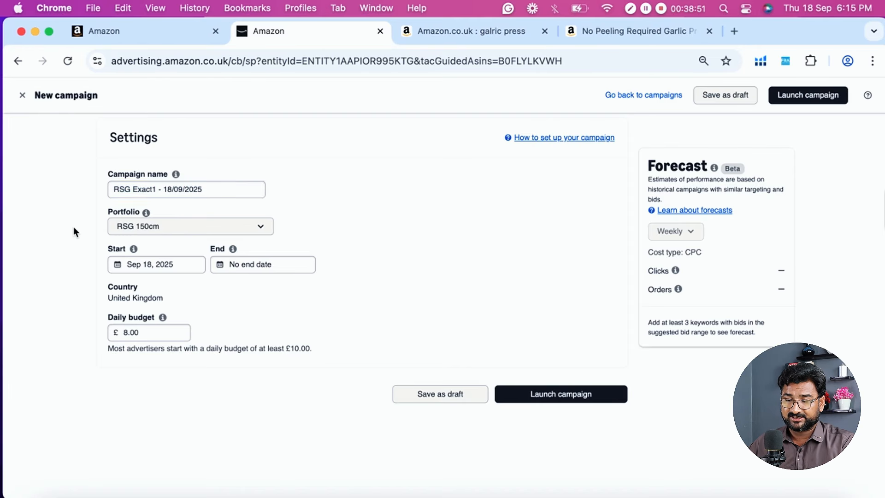
pyautogui.scroll(-1, 105, 226)
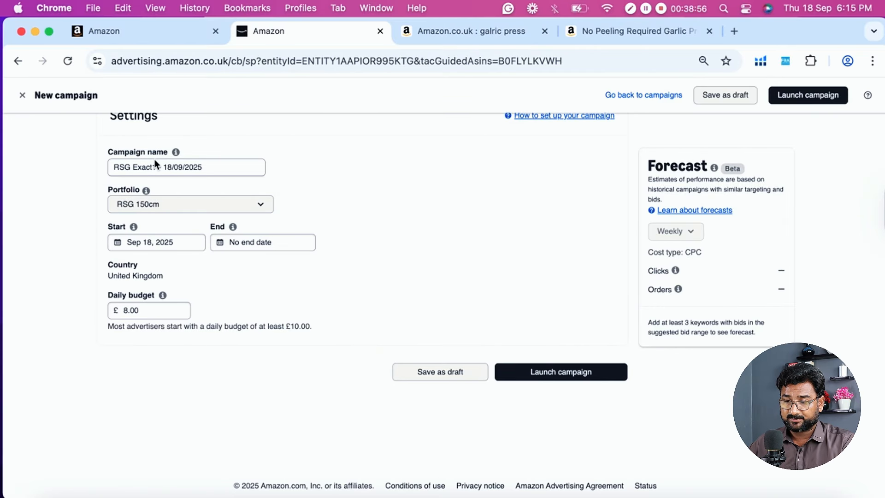
pyautogui.scroll(-1, 296, 187)
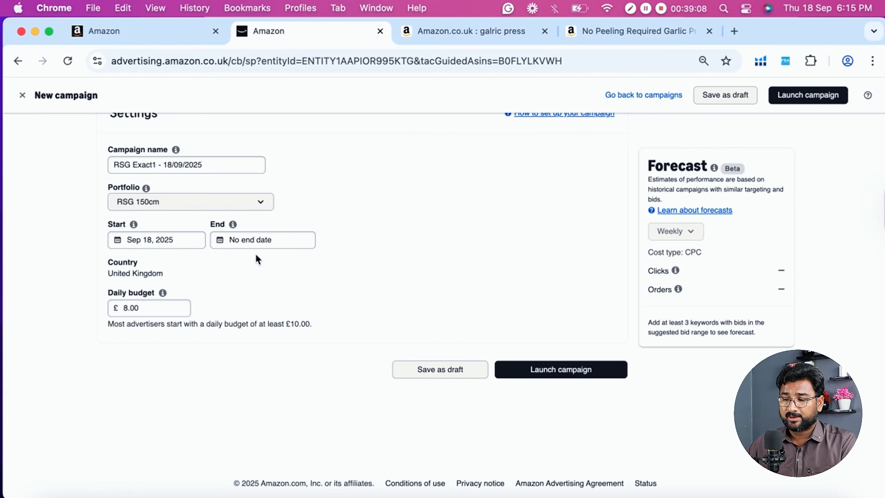
# - Set the campaign's end date to April 30, 2026
pyautogui.click(267, 241)
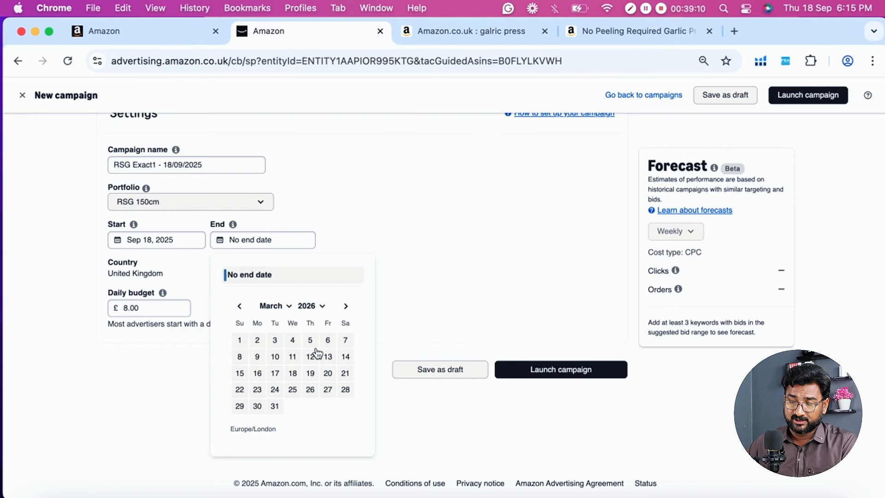
pyautogui.click(346, 306)
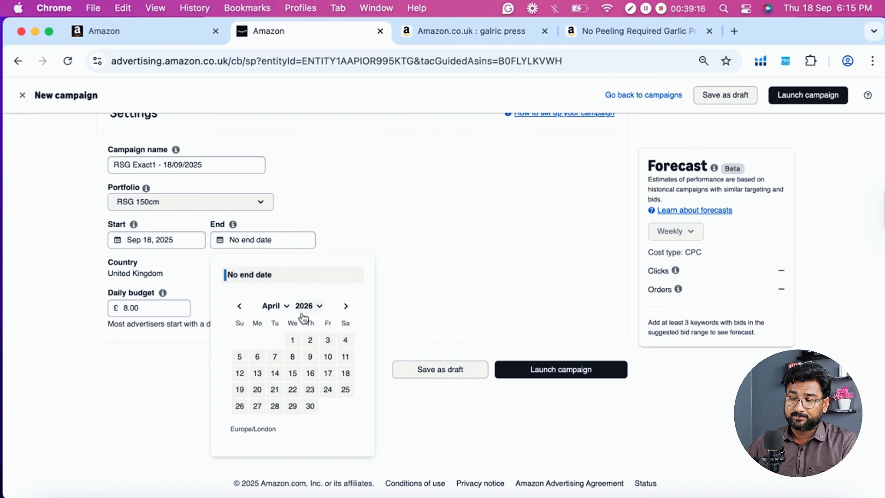
pyautogui.click(310, 406)
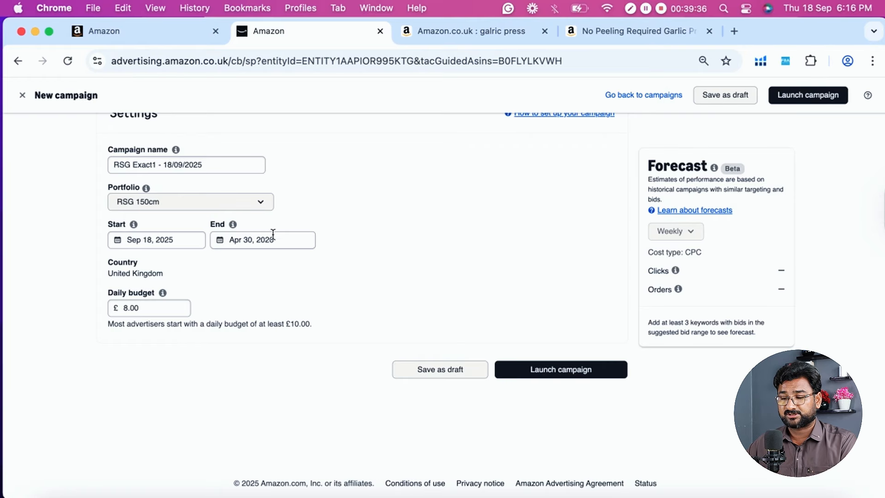
# - Reset the campaign's end date to No end date
pyautogui.scroll(2, 302, 161)
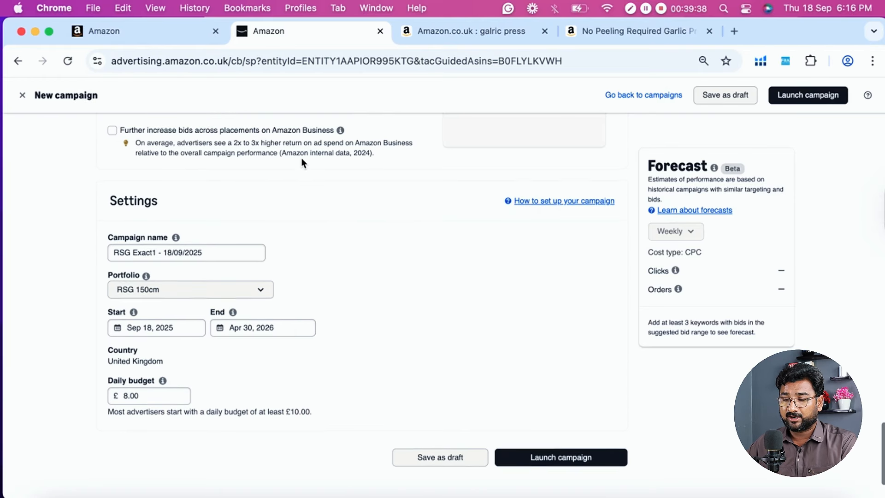
pyautogui.scroll(-1, 302, 159)
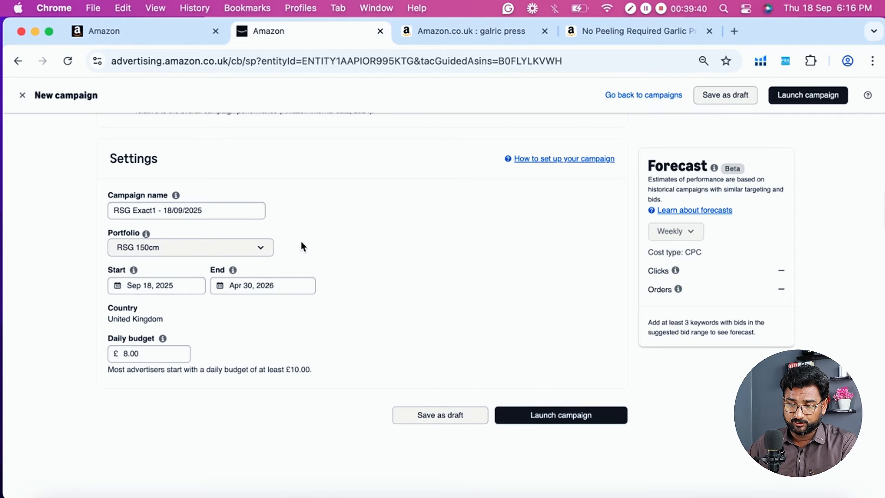
pyautogui.scroll(-1, 301, 244)
pyautogui.click(248, 279)
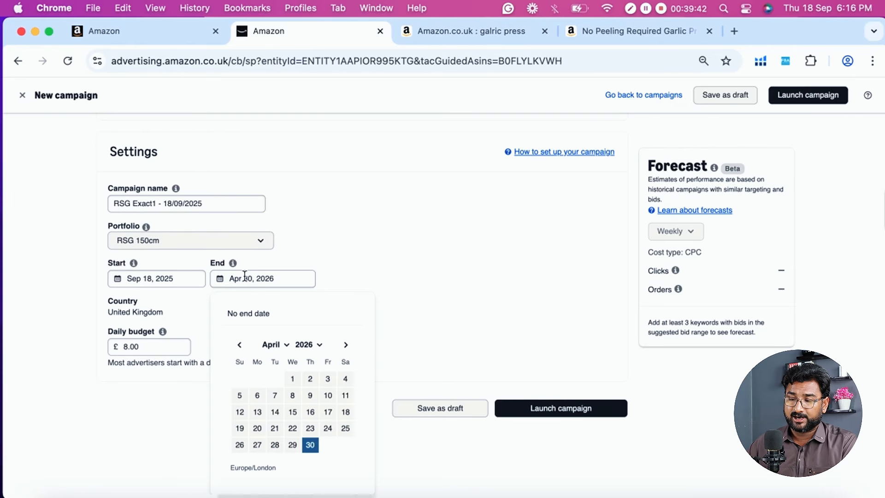
pyautogui.click(239, 314)
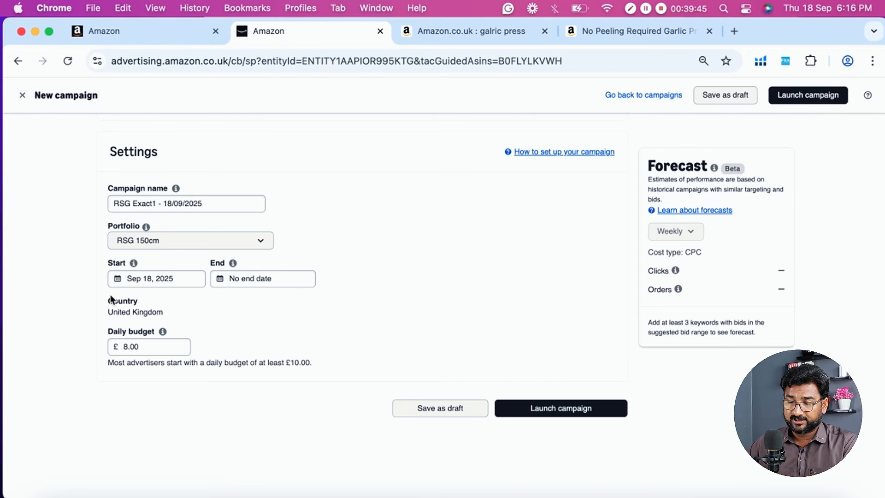
# - Review the daily budget and the options for saving or launching the campaign at the end of the form
pyautogui.scroll(-1, 110, 299)
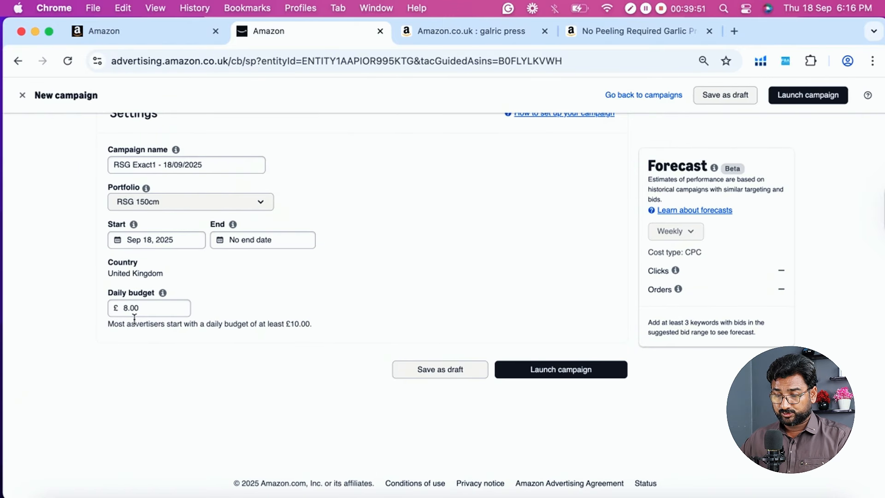
pyautogui.scroll(2, 298, 315)
pyautogui.scroll(-1, 297, 314)
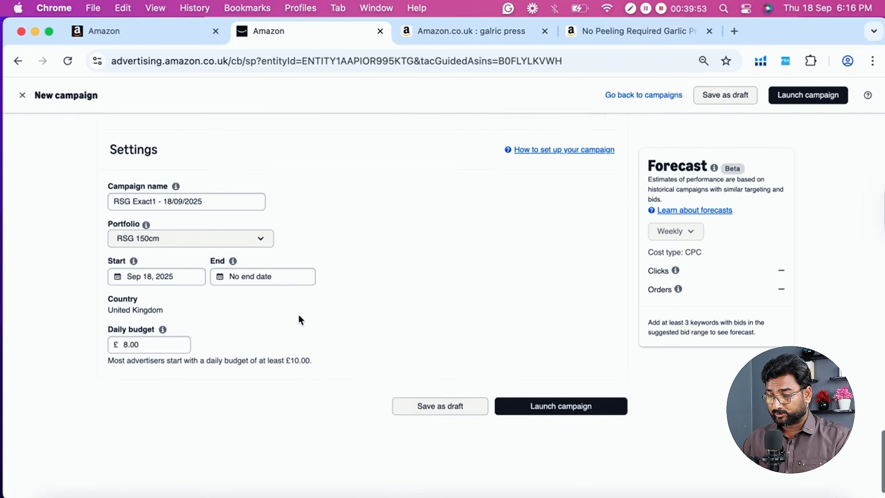
pyautogui.scroll(-1, 507, 288)
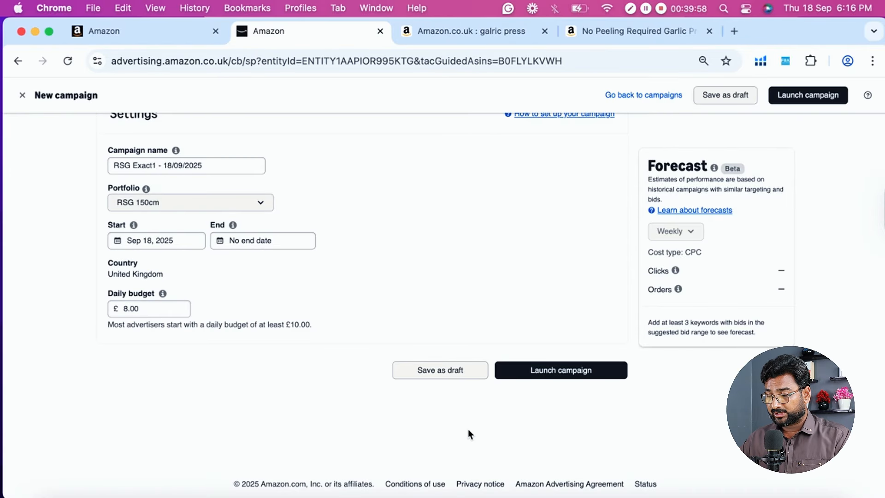
# - Save the new campaign as a draft instead of launching it
pyautogui.scroll(2, 468, 434)
pyautogui.scroll(-2, 469, 433)
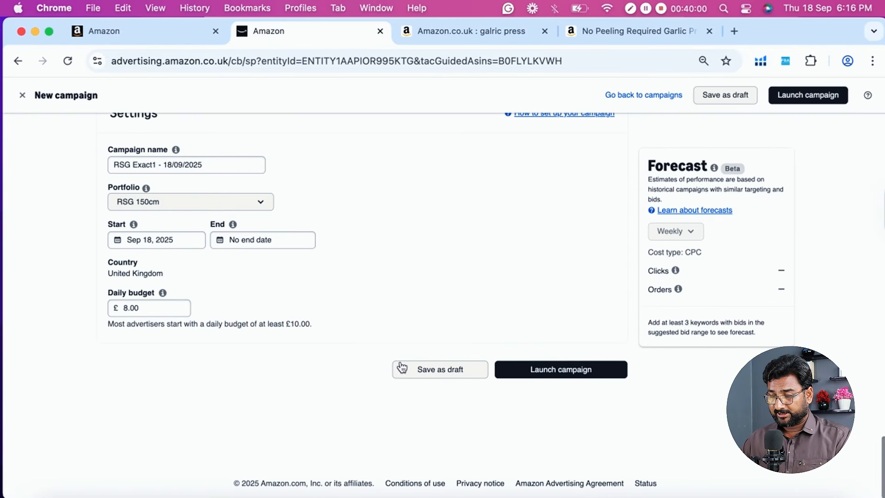
pyautogui.click(432, 372)
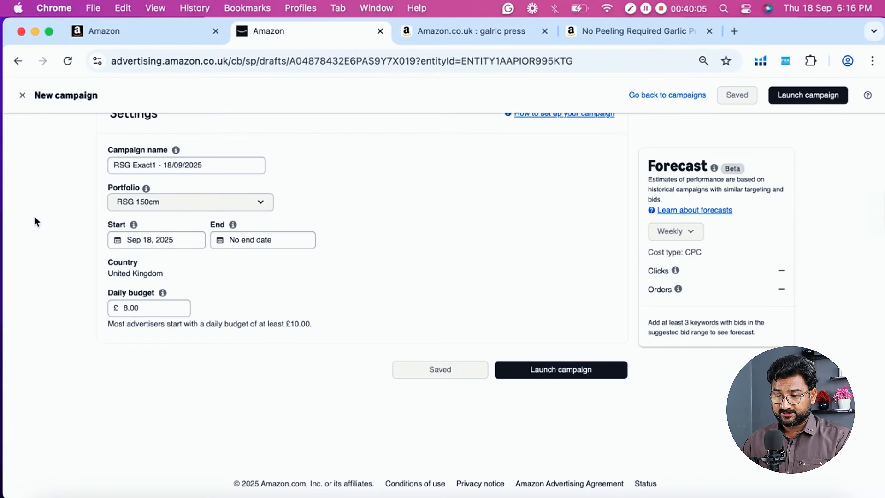
# - Leave the new campaign form for the campaign manager and open the list of draft campaigns
pyautogui.scroll(20, 35, 217)
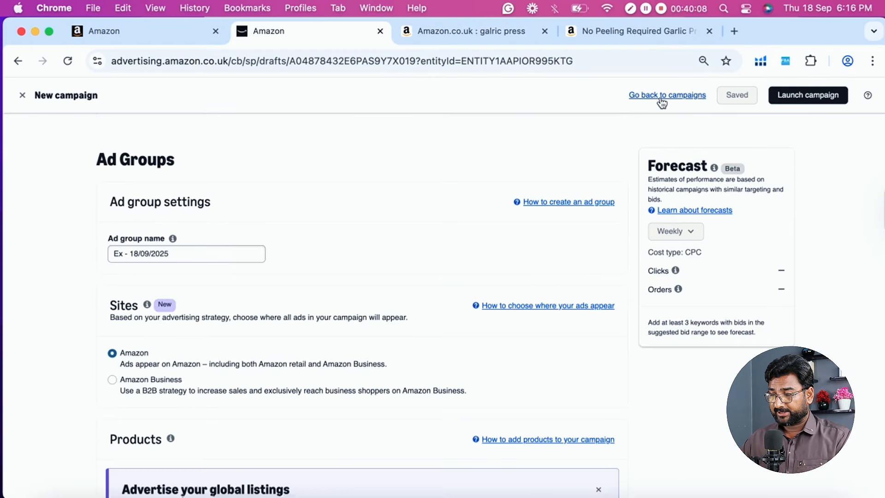
pyautogui.click(677, 97)
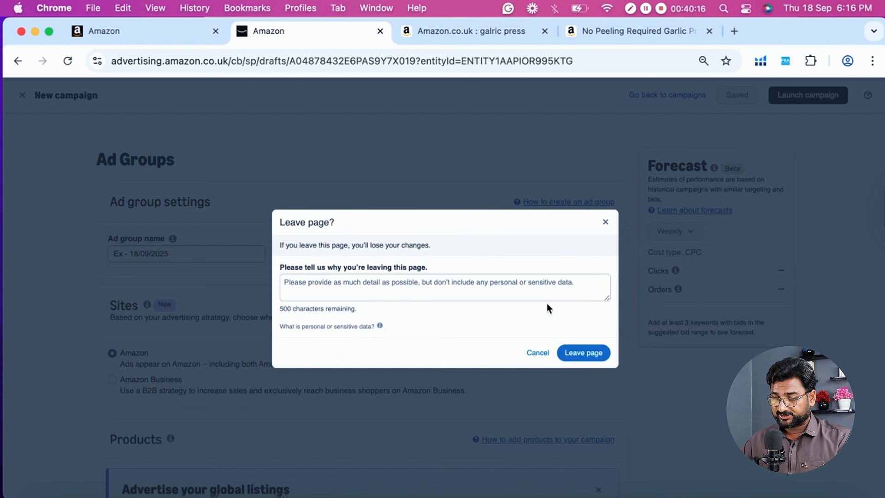
pyautogui.click(585, 359)
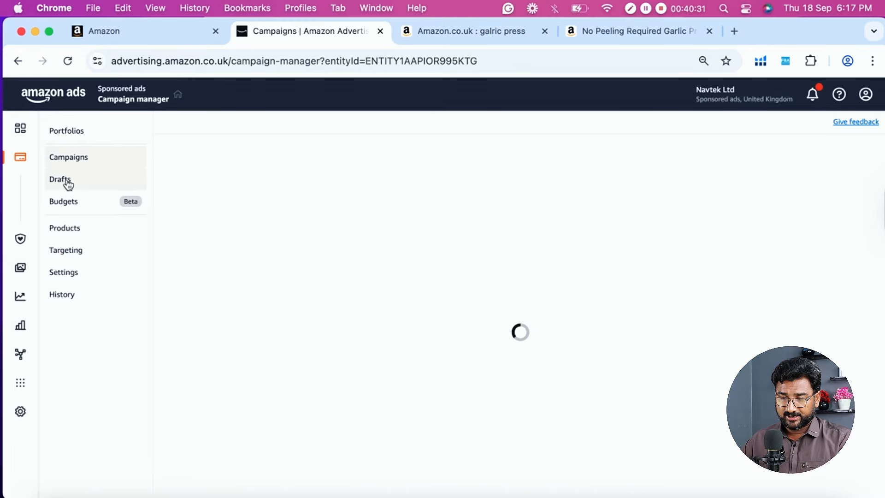
pyautogui.click(66, 183)
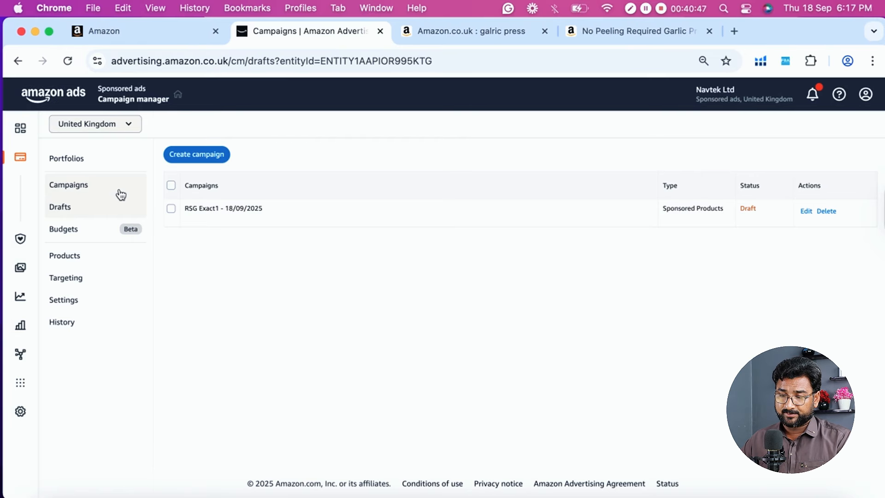
# - Return to the campaigns list and examine each campaign's status, type, dates and budget
pyautogui.click(69, 185)
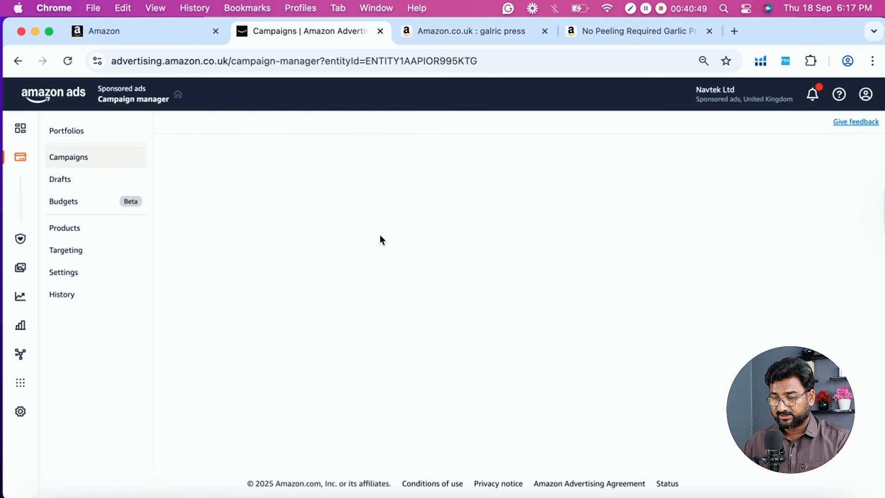
pyautogui.scroll(-3, 543, 276)
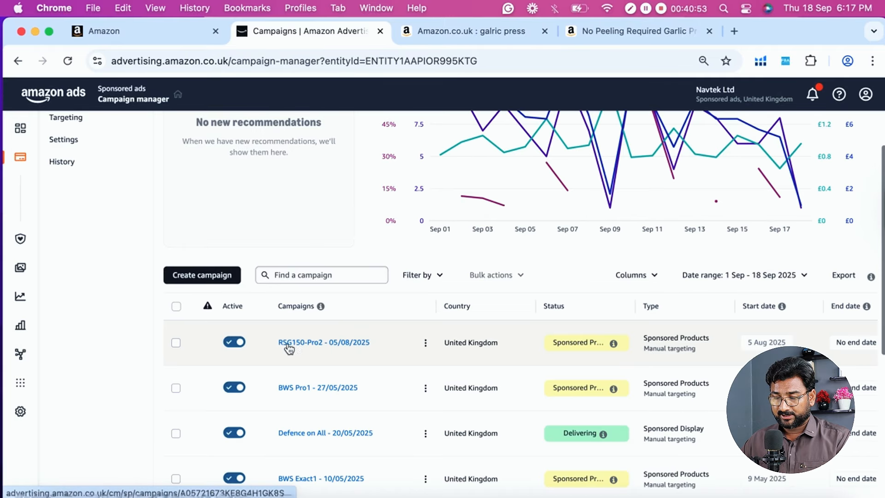
pyautogui.hscroll(5, 607, 342)
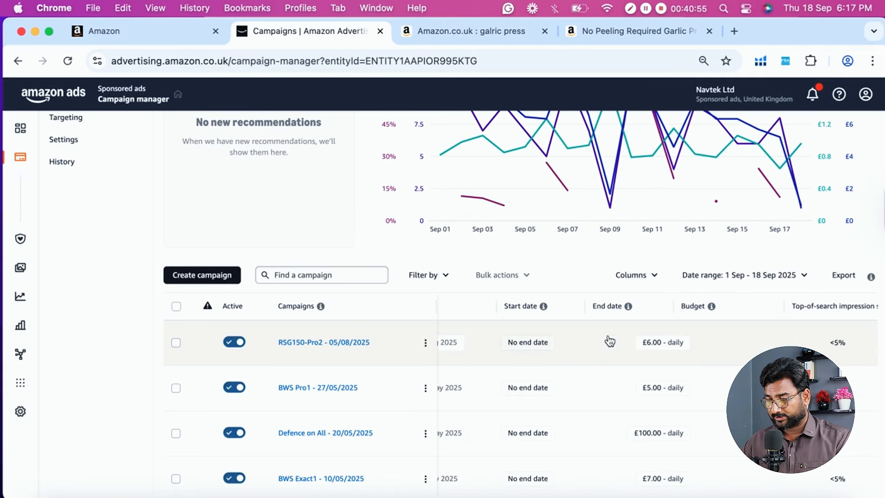
pyautogui.hscroll(-5, 610, 342)
pyautogui.scroll(1, 355, 351)
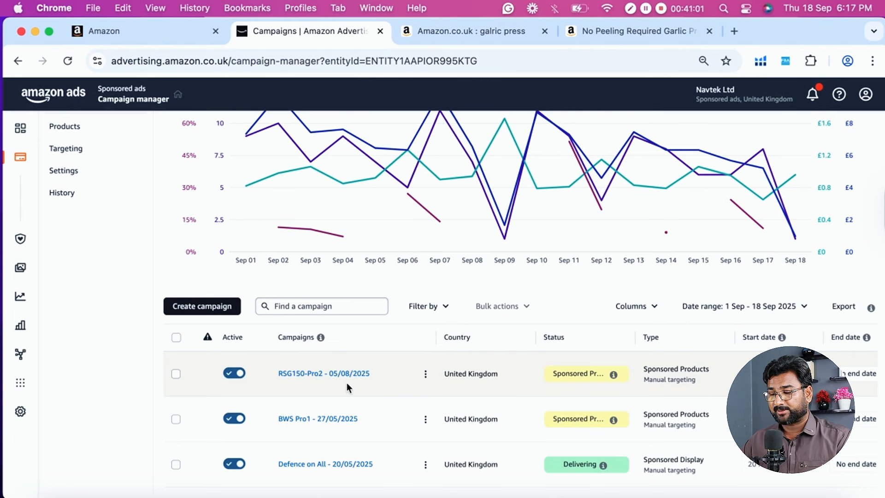
# - Look through the full campaigns list and performance chart, examining campaign names, active states and delivery statuses
pyautogui.scroll(-2, 346, 383)
pyautogui.scroll(-5, 145, 372)
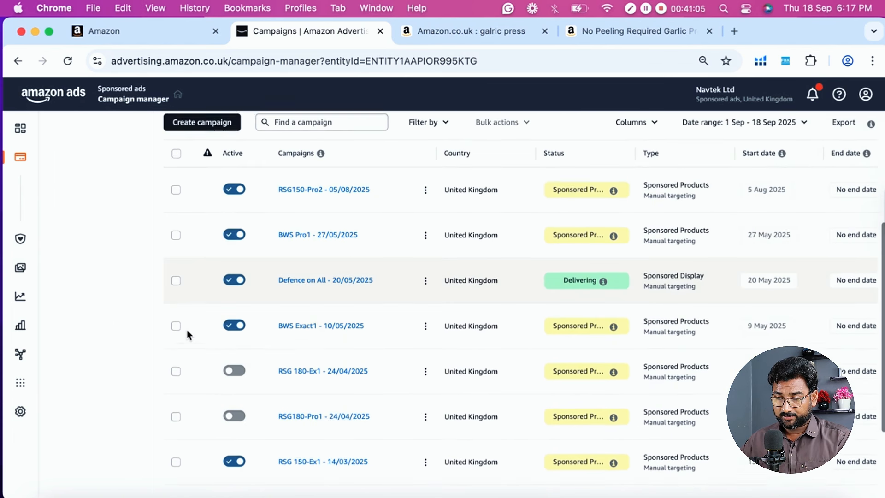
pyautogui.scroll(1, 187, 330)
pyautogui.scroll(-2, 351, 225)
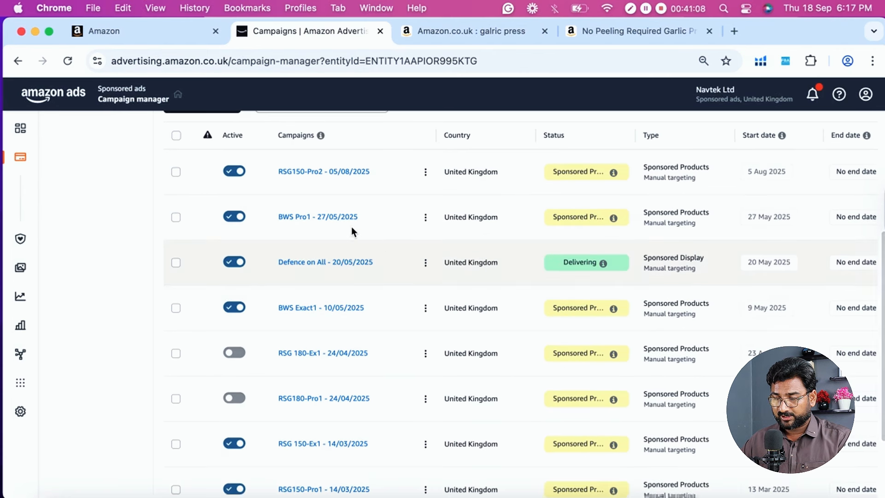
pyautogui.scroll(2, 300, 207)
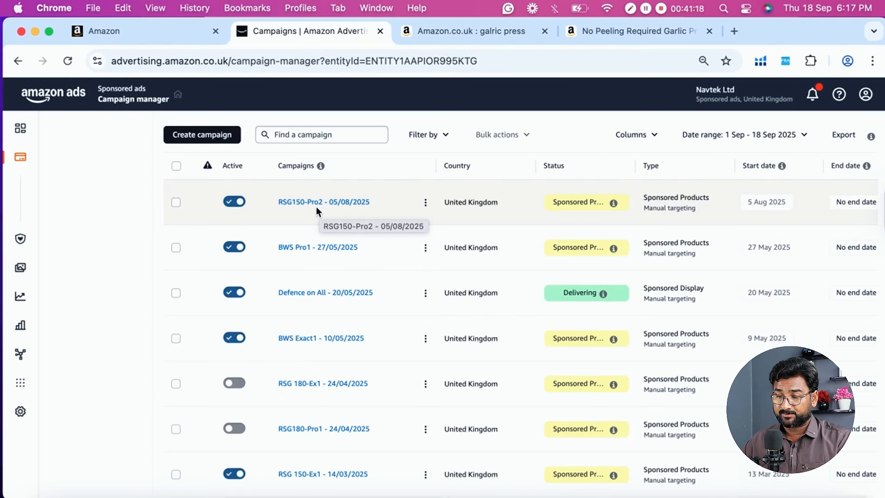
pyautogui.scroll(-2, 315, 210)
pyautogui.scroll(-3, 314, 208)
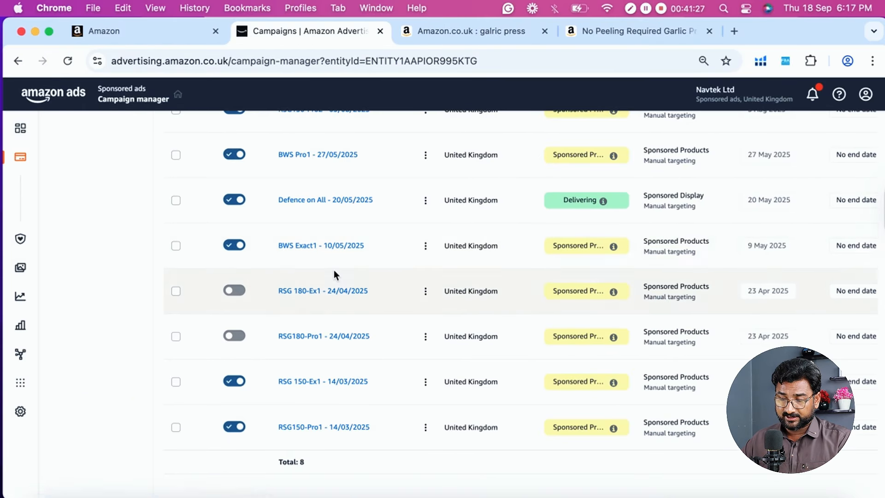
pyautogui.scroll(-2, 333, 275)
pyautogui.scroll(15, 328, 341)
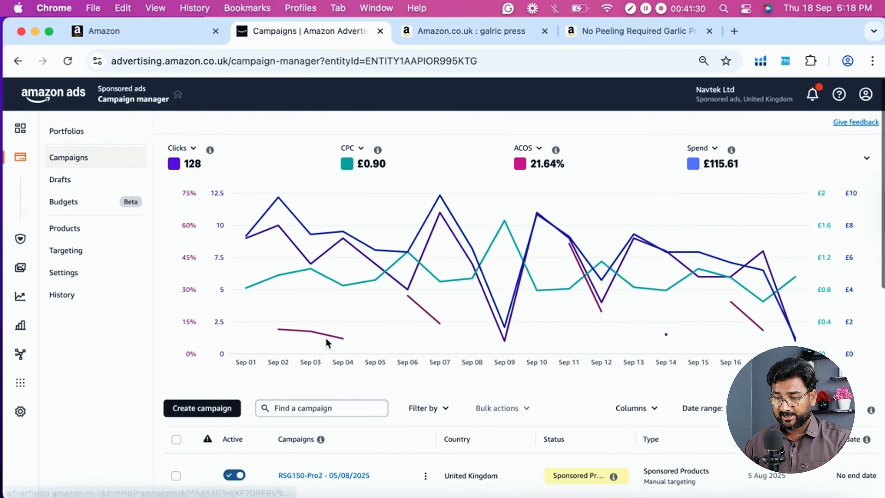
pyautogui.scroll(-6, 781, 317)
pyautogui.scroll(-5, 649, 278)
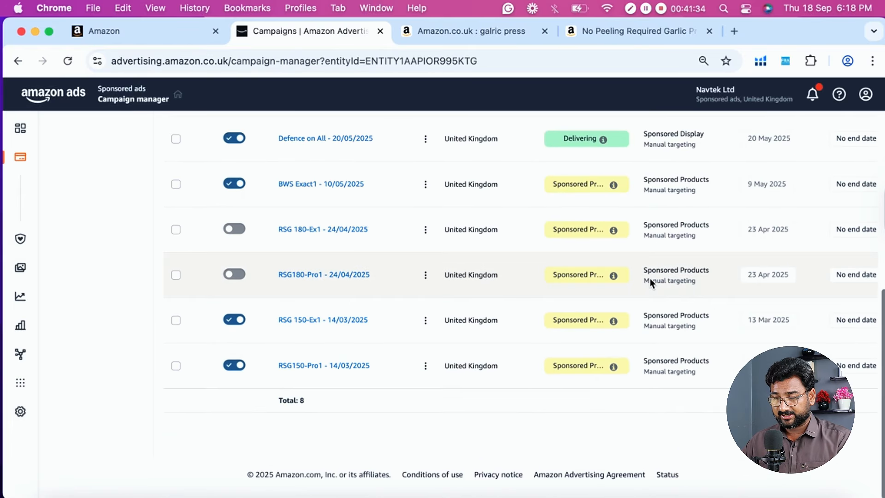
# - Customise the campaigns table to show all available columns, including Portfolio and Campaign bidding strategy, and apply the selection
pyautogui.hscroll(3, 649, 278)
pyautogui.scroll(5, 651, 272)
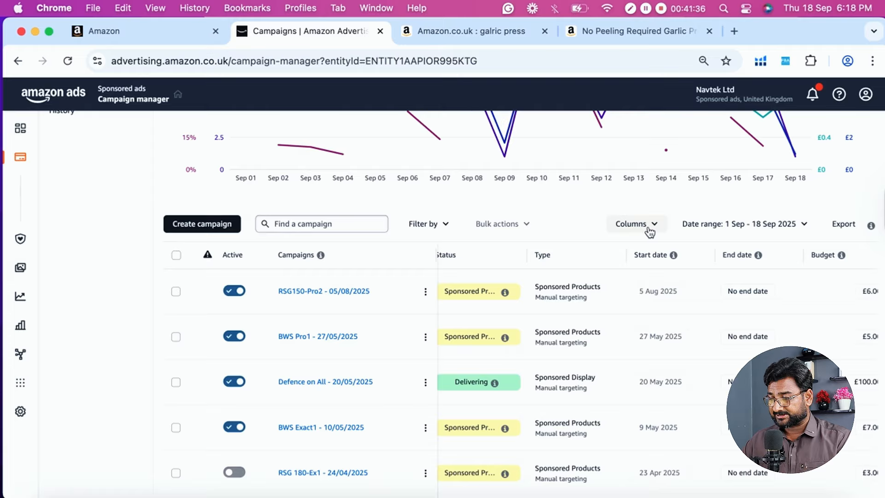
pyautogui.click(650, 229)
pyautogui.click(656, 225)
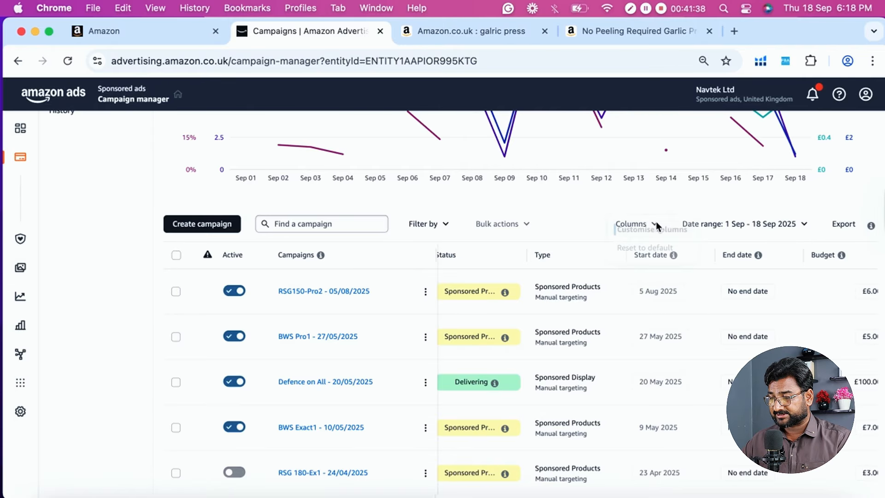
pyautogui.scroll(-1, 308, 293)
pyautogui.scroll(-2, 307, 317)
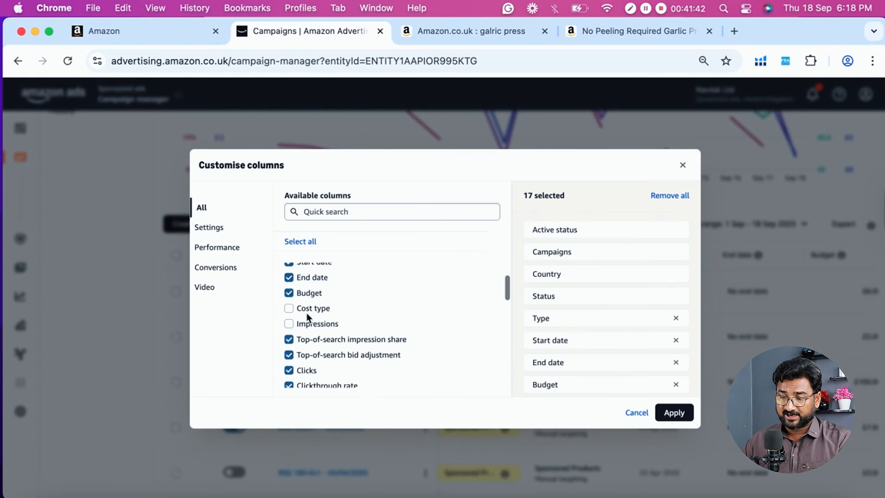
pyautogui.click(318, 290)
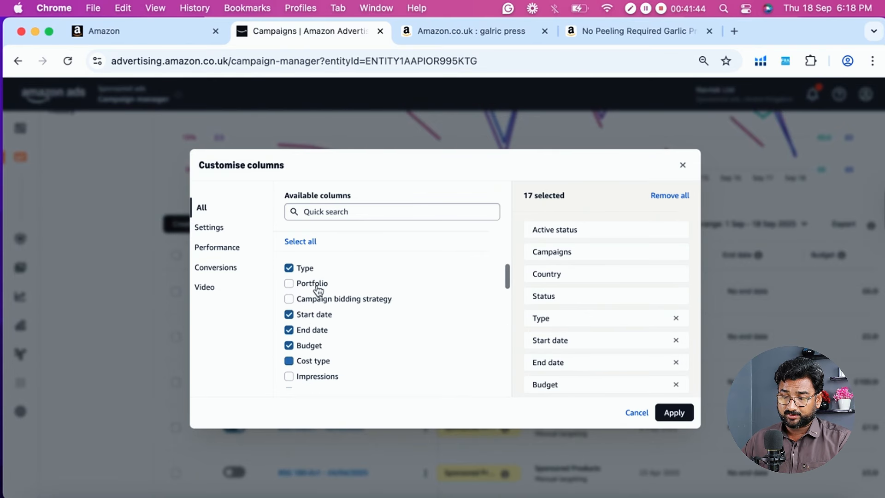
pyautogui.click(301, 242)
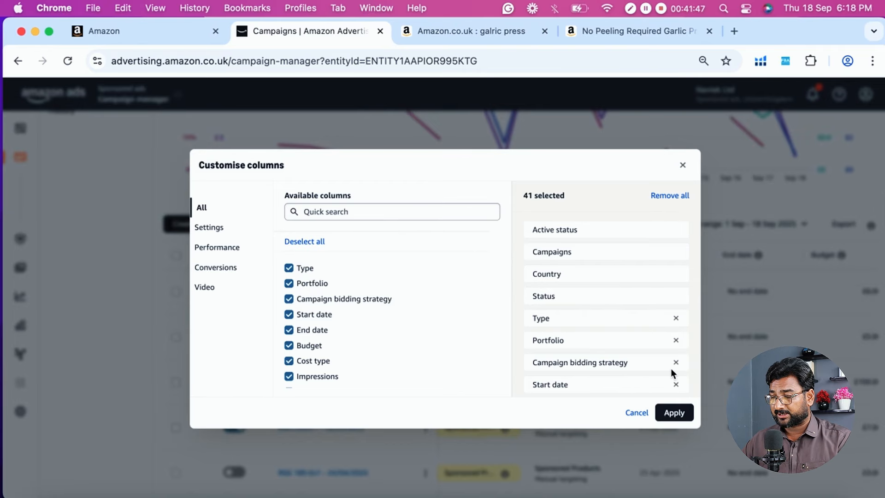
pyautogui.click(674, 413)
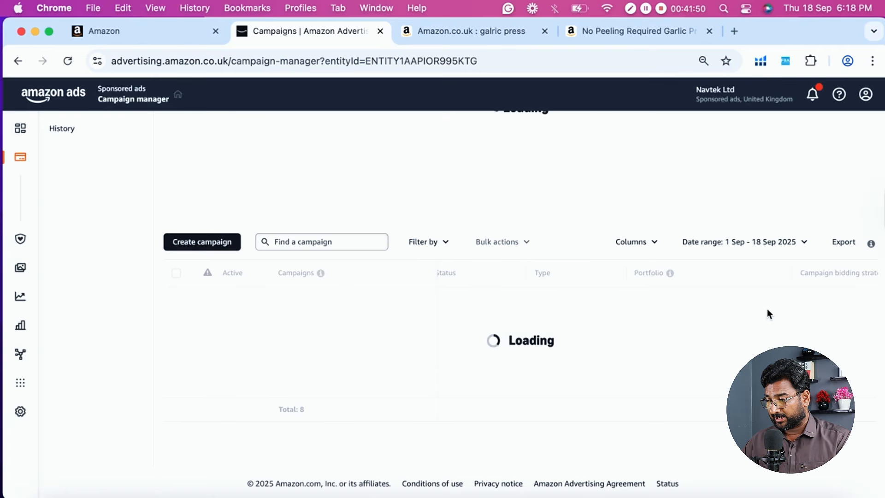
pyautogui.hscroll(10, 767, 310)
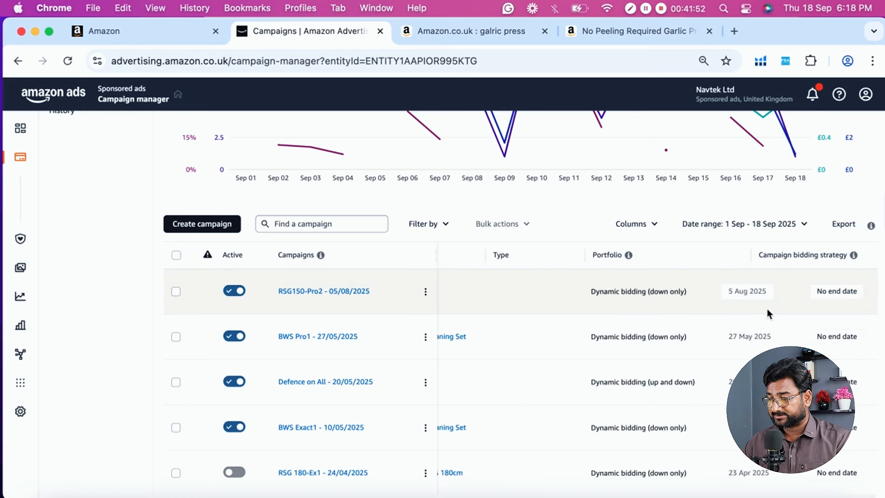